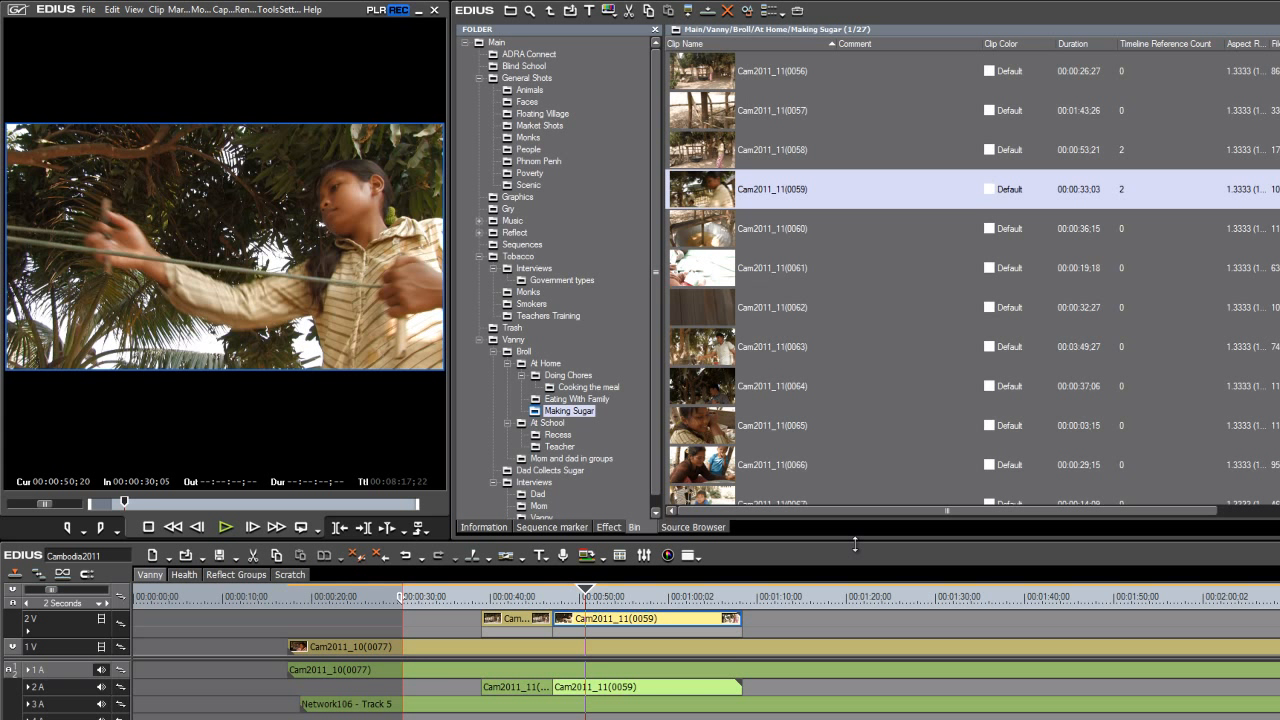
- Collapse and re-expand the Vanny bin folder, and open Doing Chores and its Cooking the meal subfolder
click(660, 153)
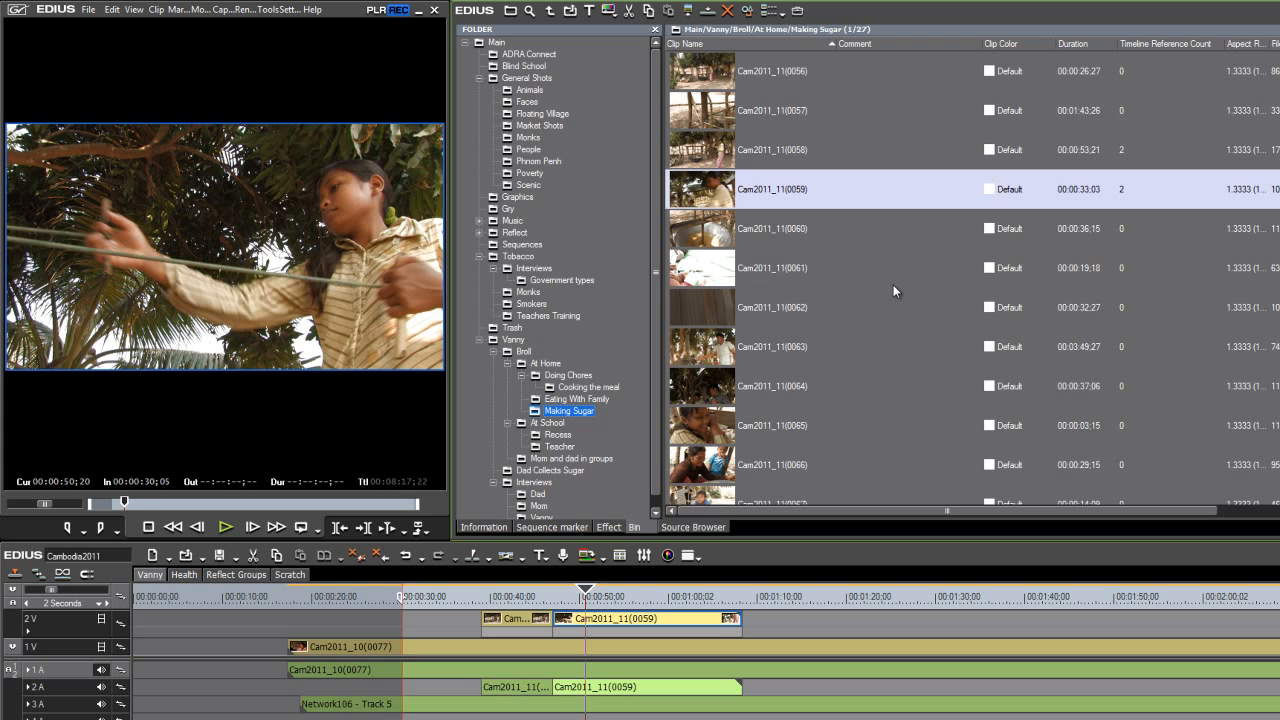
scroll(659, 313, down, 1)
scroll(659, 313, up, 1)
click(480, 341)
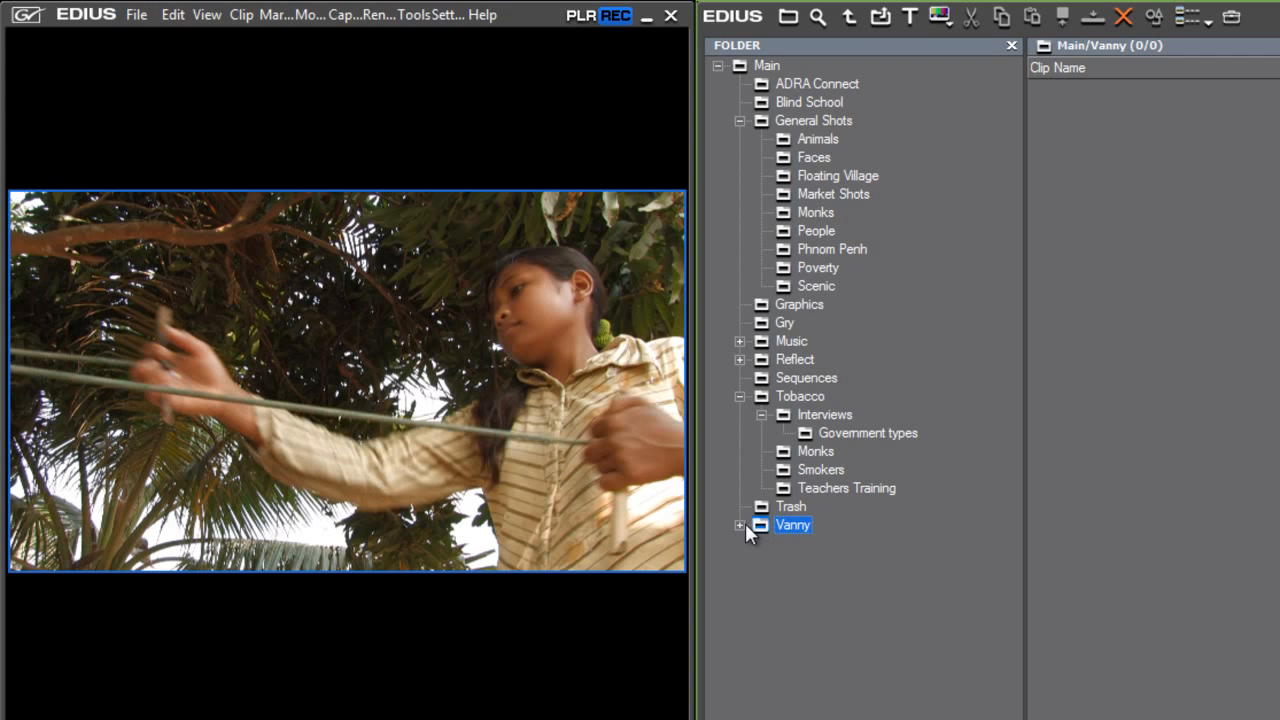
click(738, 525)
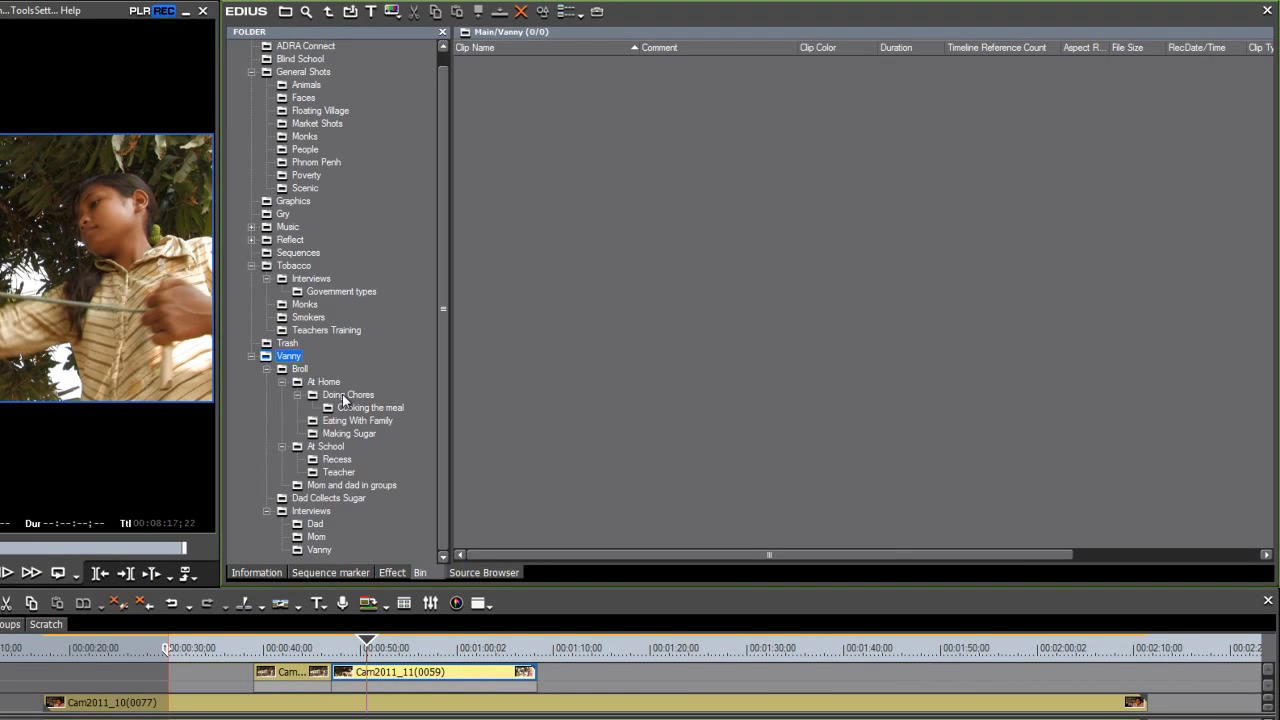
click(460, 434)
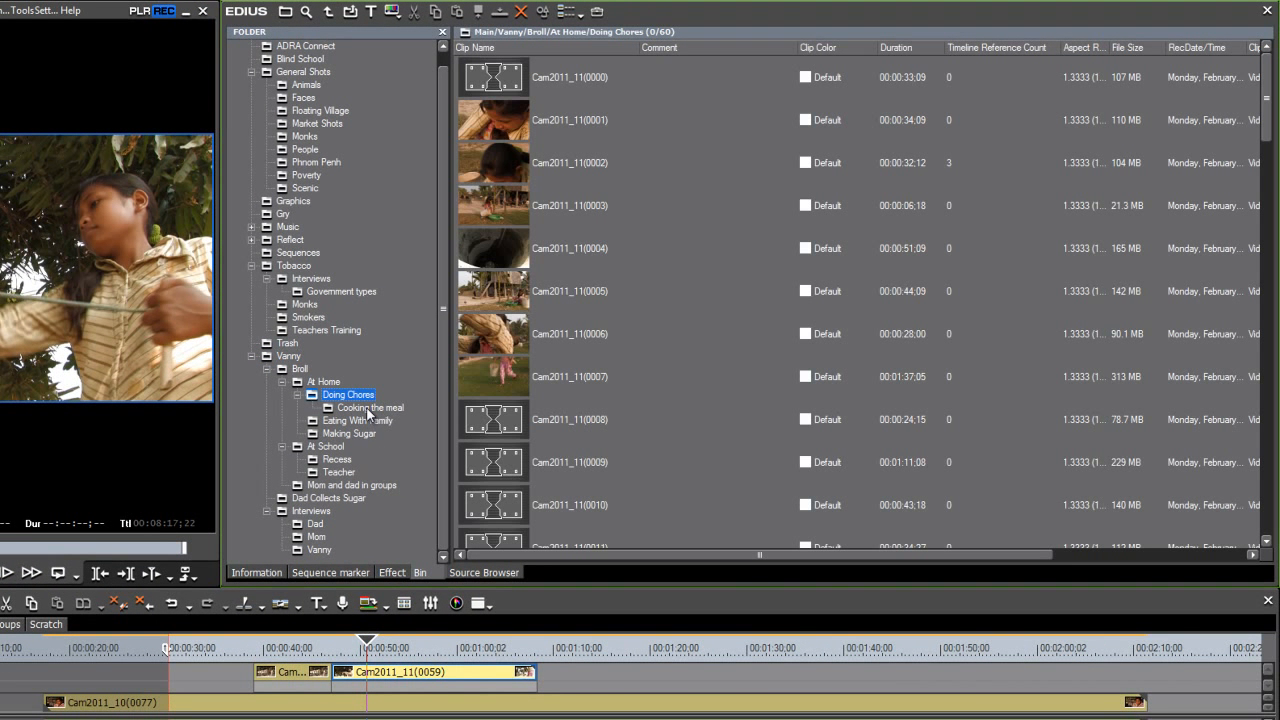
click(366, 405)
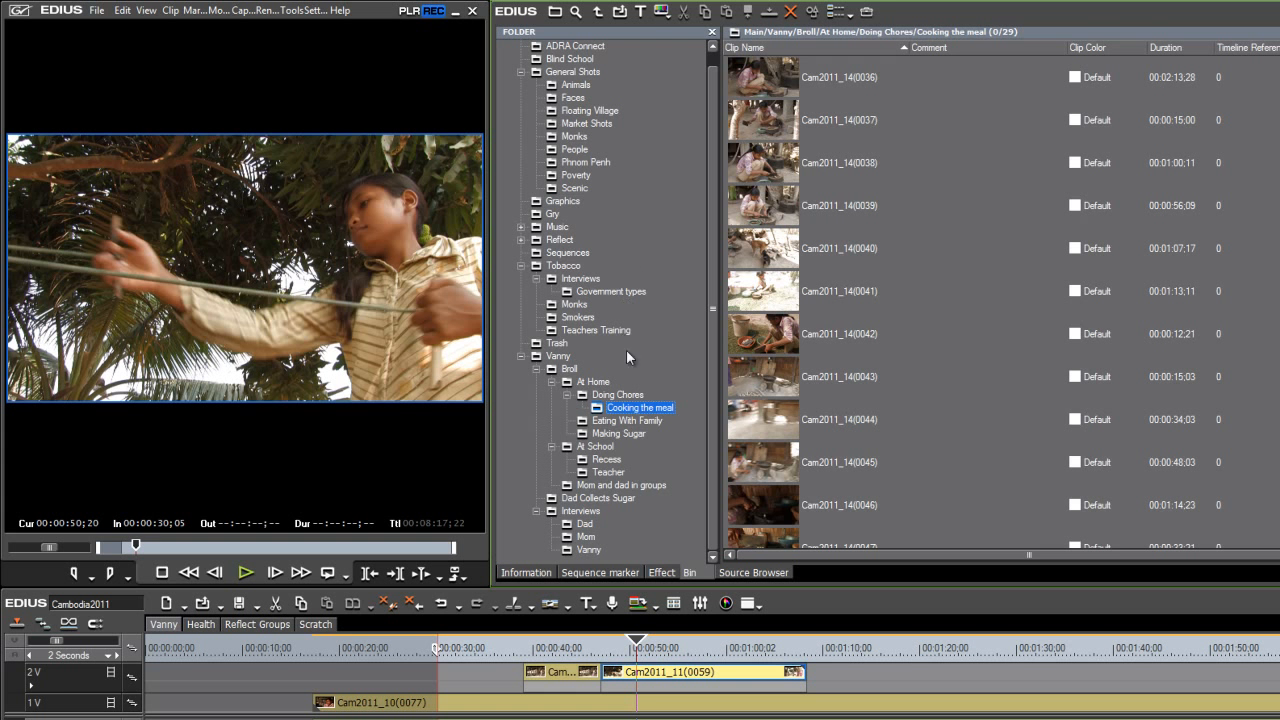
- Move the timeline playhead to about 00:00:42;05 and enlarge the timeline area by raising its boundary with the preview and bin
drag(637, 640, 556, 670)
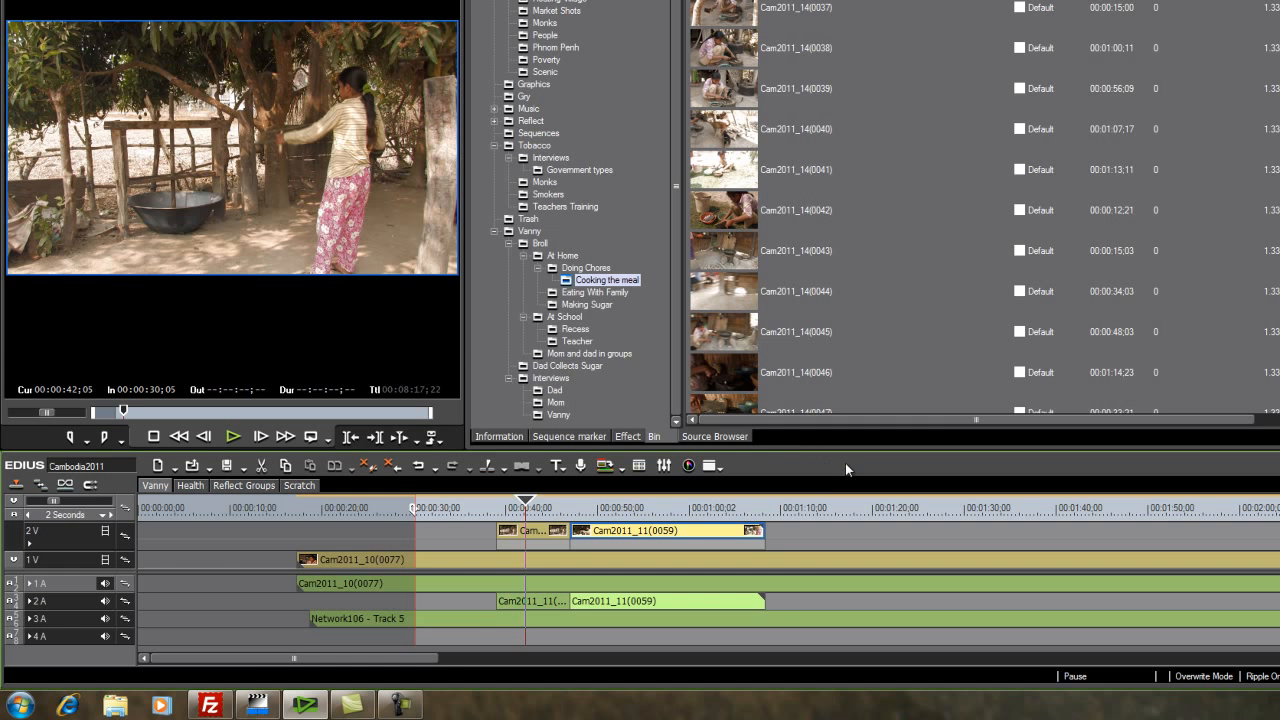
mouse_move(856, 466)
mouse_down()
mouse_move(808, 466)
mouse_move(902, 547)
mouse_move(836, 506)
mouse_move(852, 434)
mouse_move(862, 490)
mouse_move(902, 479)
mouse_move(856, 476)
mouse_up()
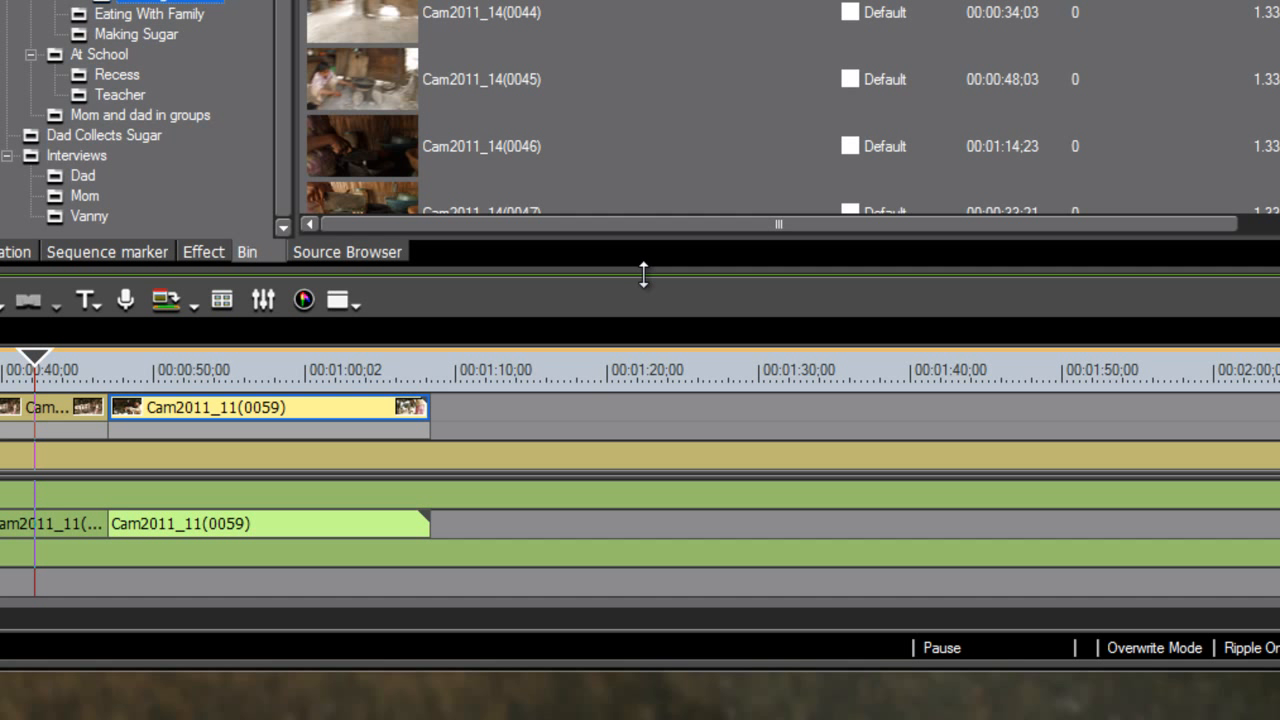
drag(644, 273, 597, 128)
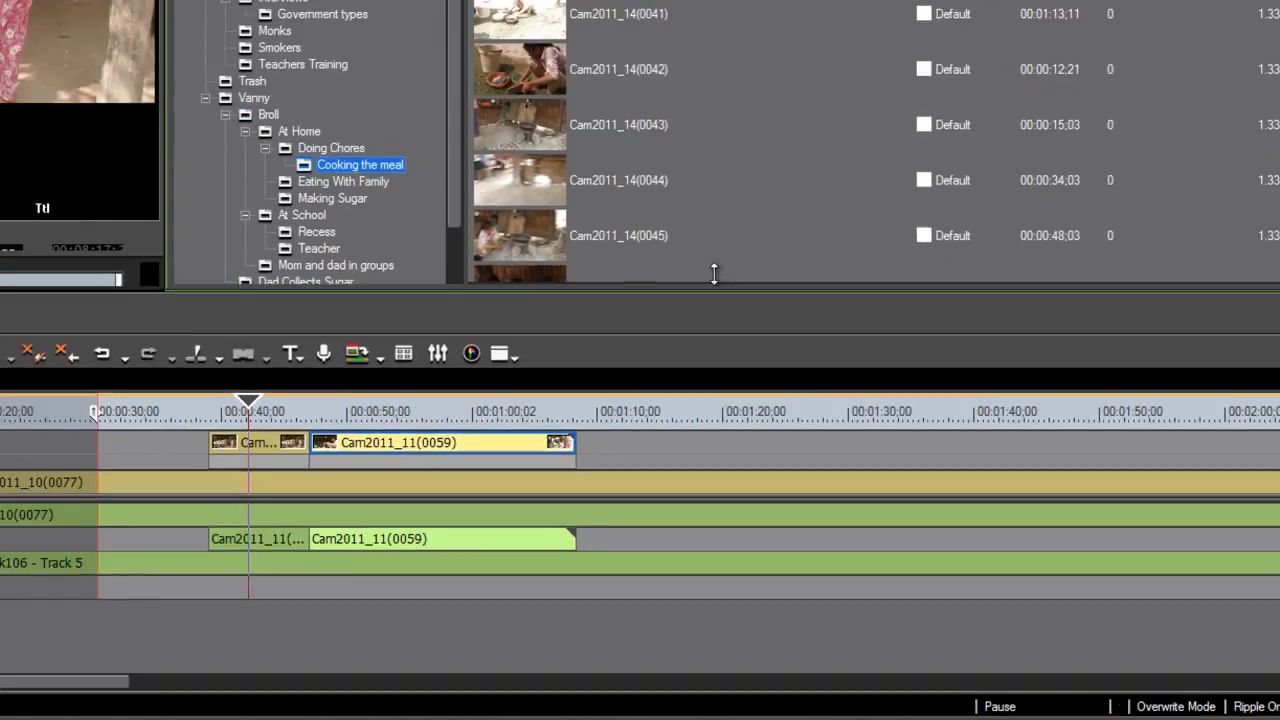
drag(714, 274, 716, 190)
drag(867, 404, 866, 335)
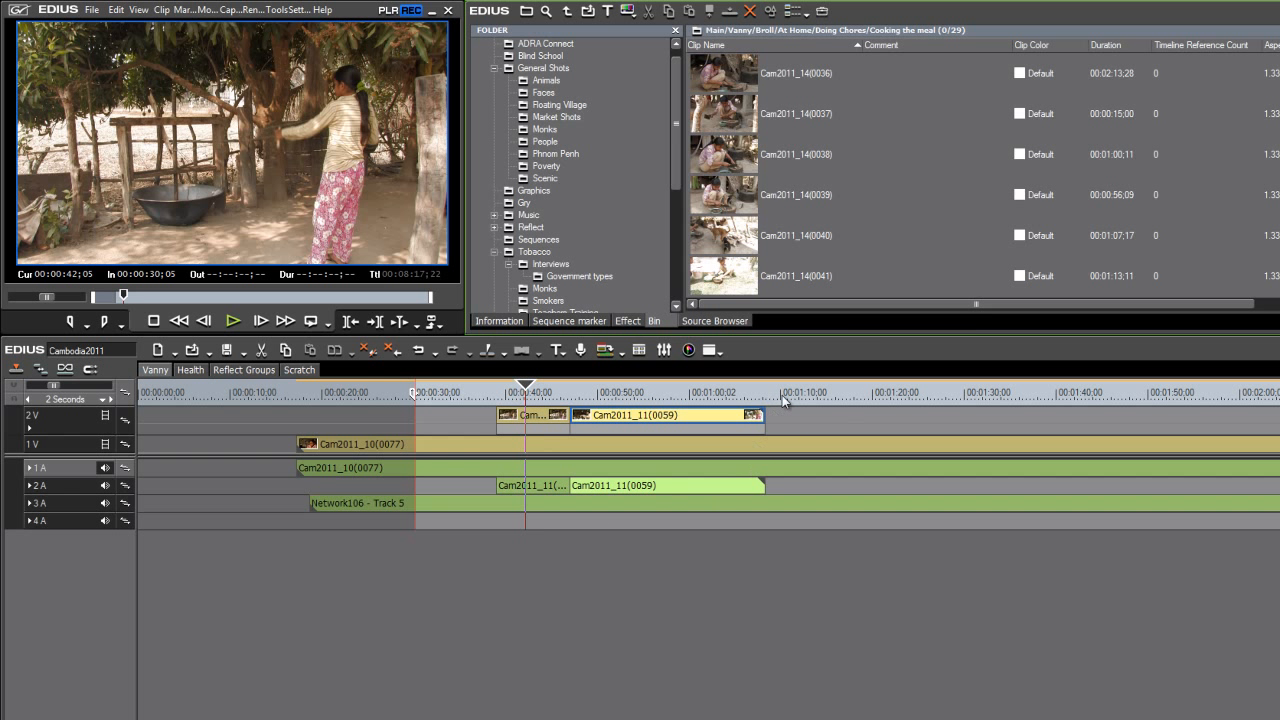
- Expand audio tracks 1A and 2A to show their waveforms
click(30, 470)
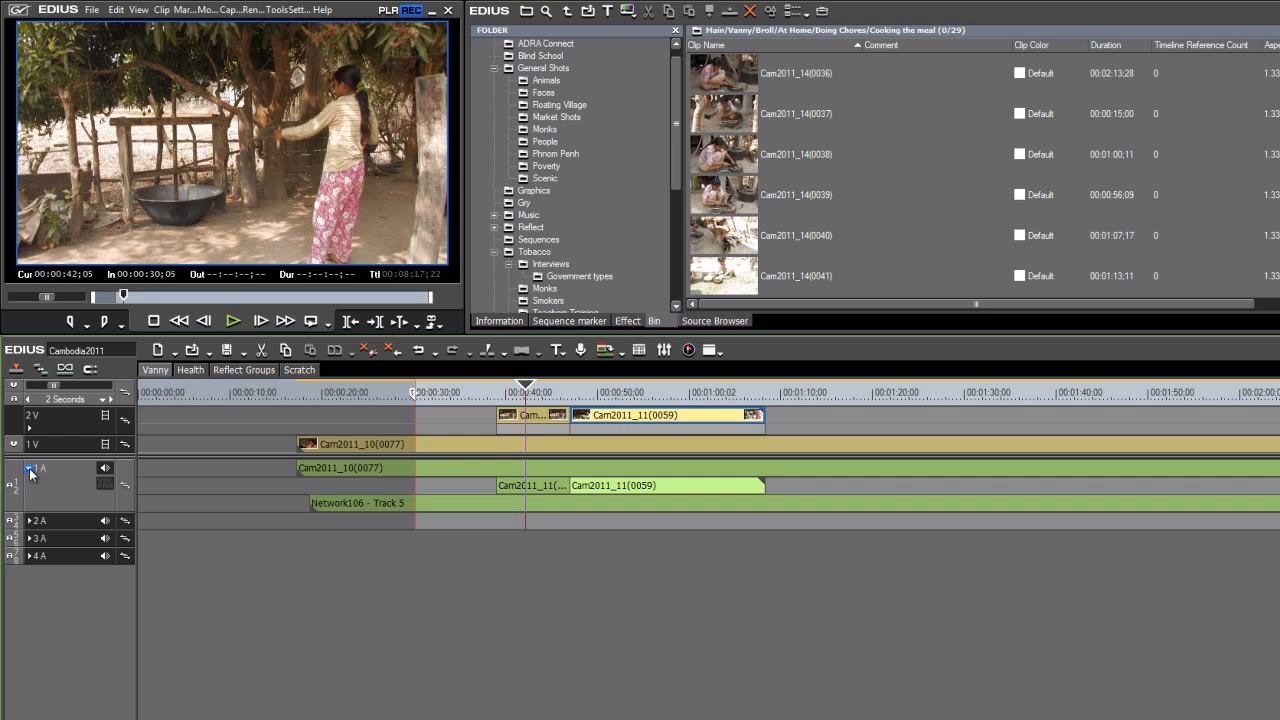
click(31, 521)
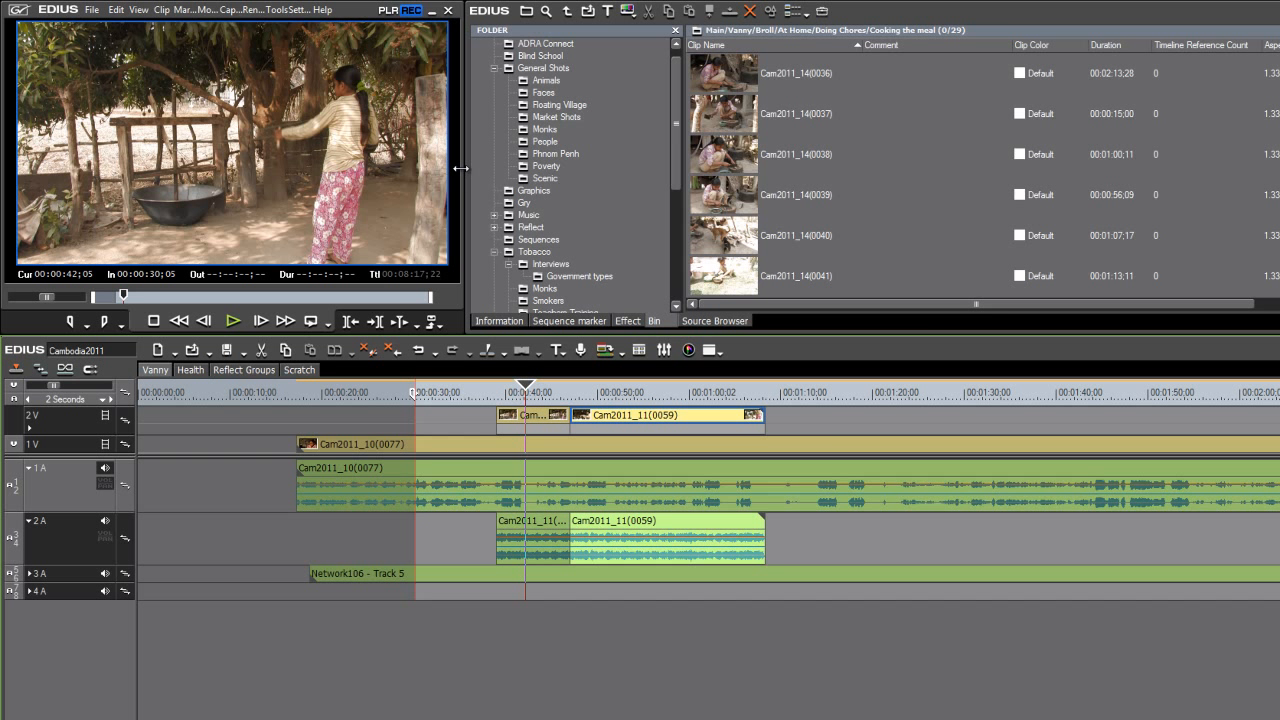
- Widen the preview area at the bin's expense, switch it to Dual Mode, and make the source player active
drag(461, 168, 615, 164)
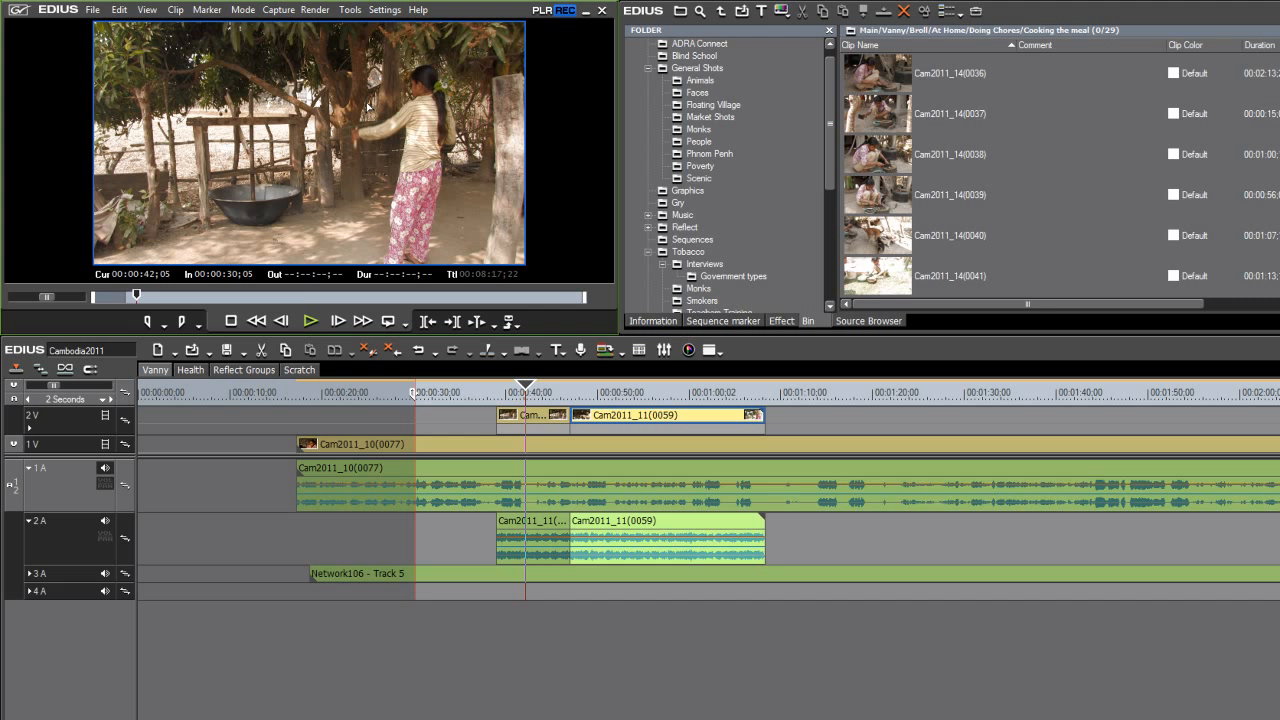
click(146, 12)
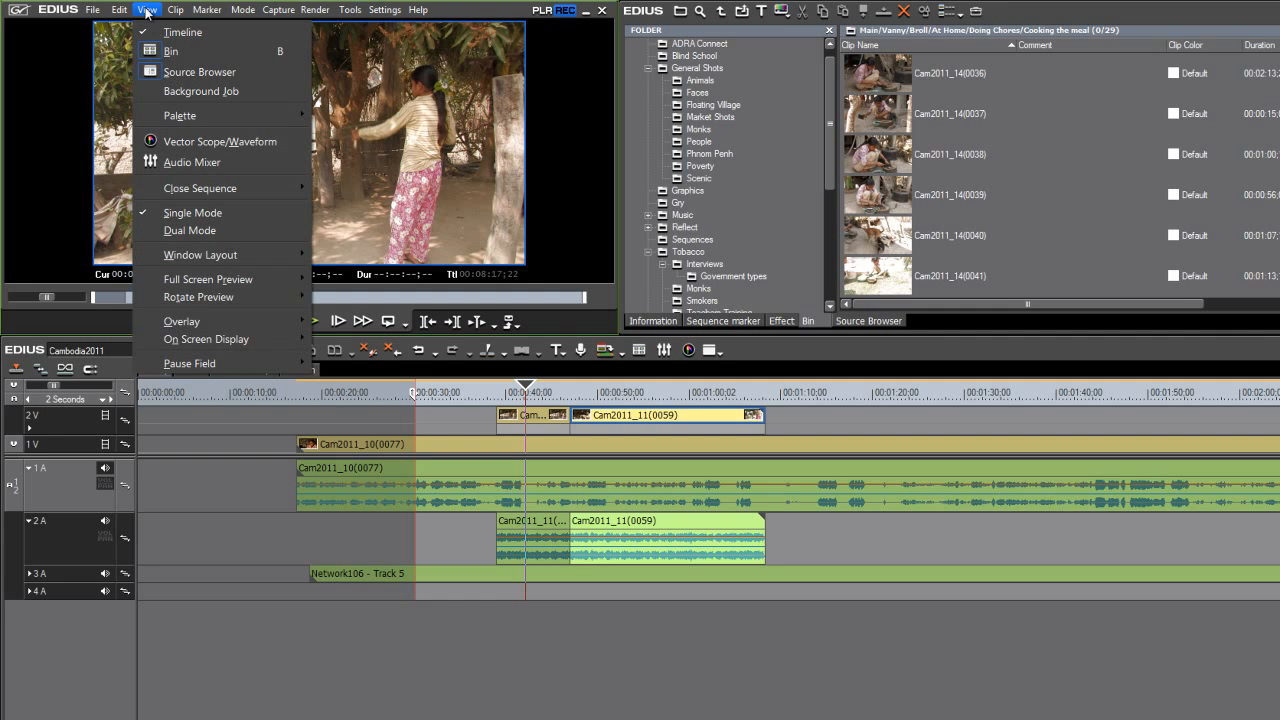
click(213, 232)
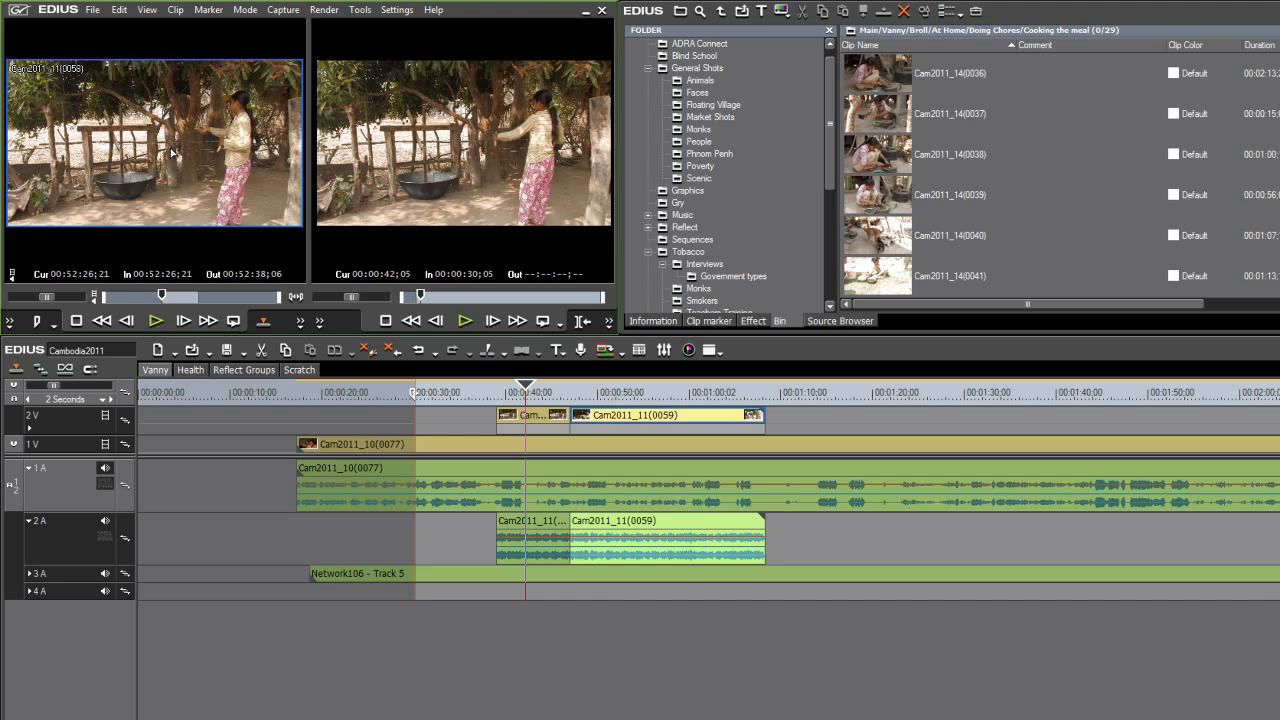
click(445, 132)
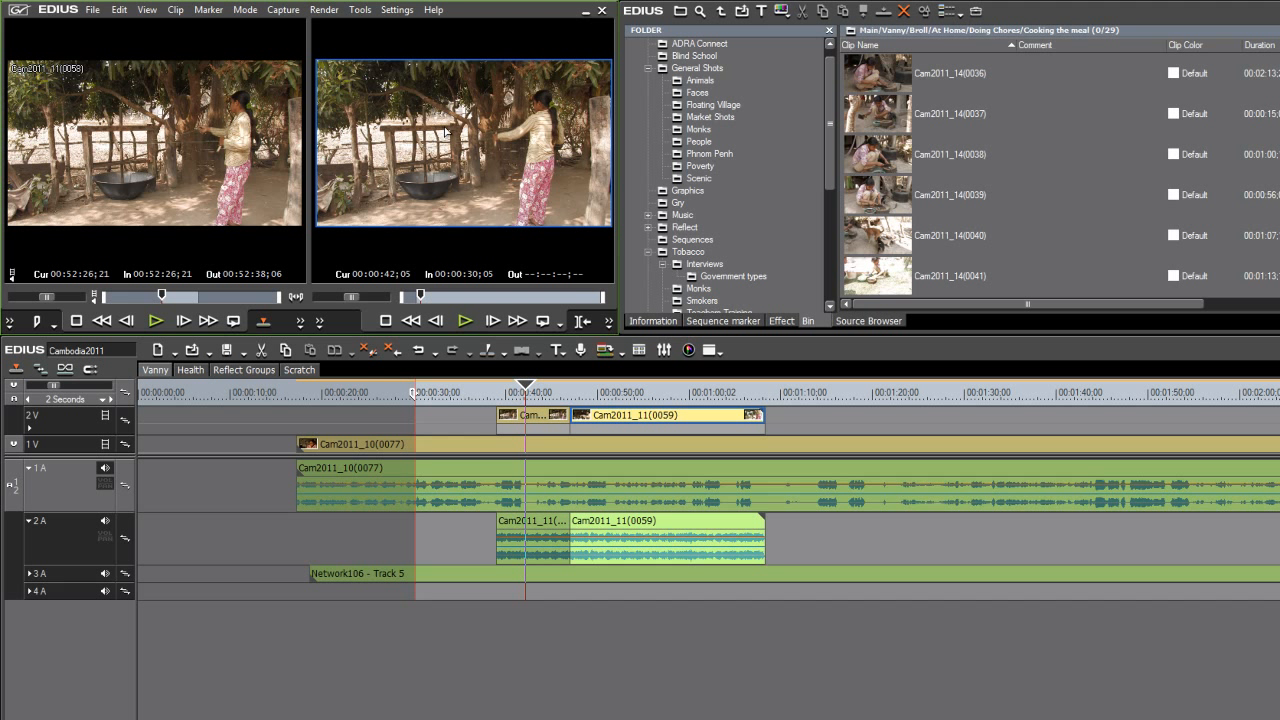
click(196, 128)
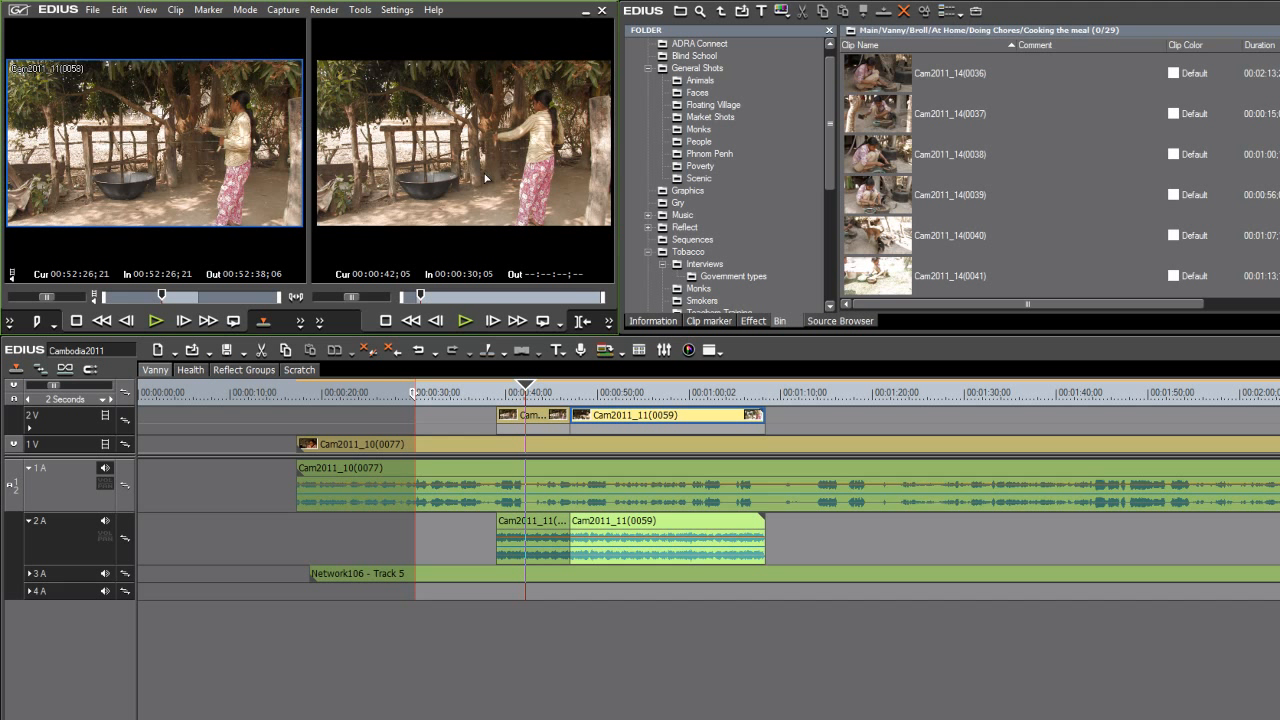
- Load clip Cam2011_14(0039) into the source player, scrub it to about 00:37:32;11, and widen both monitors
click(882, 193)
double_click(882, 193)
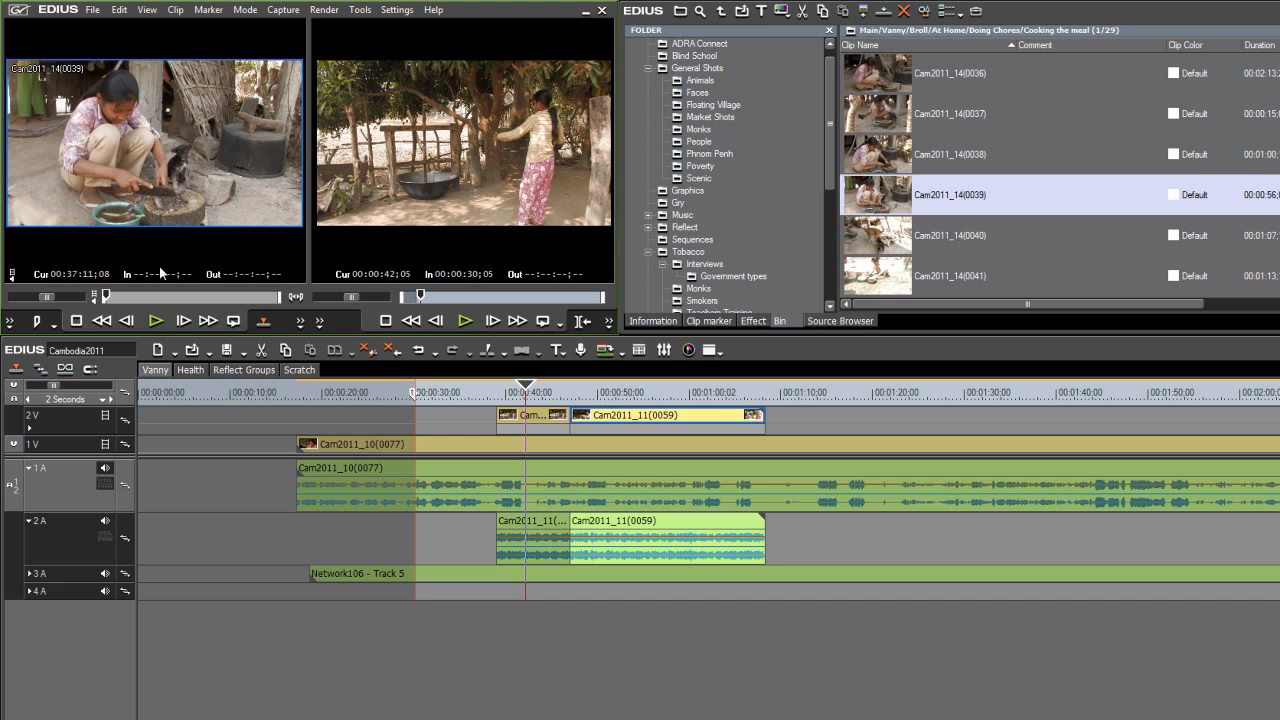
mouse_move(152, 298)
mouse_down()
mouse_move(204, 297)
mouse_move(171, 300)
mouse_up()
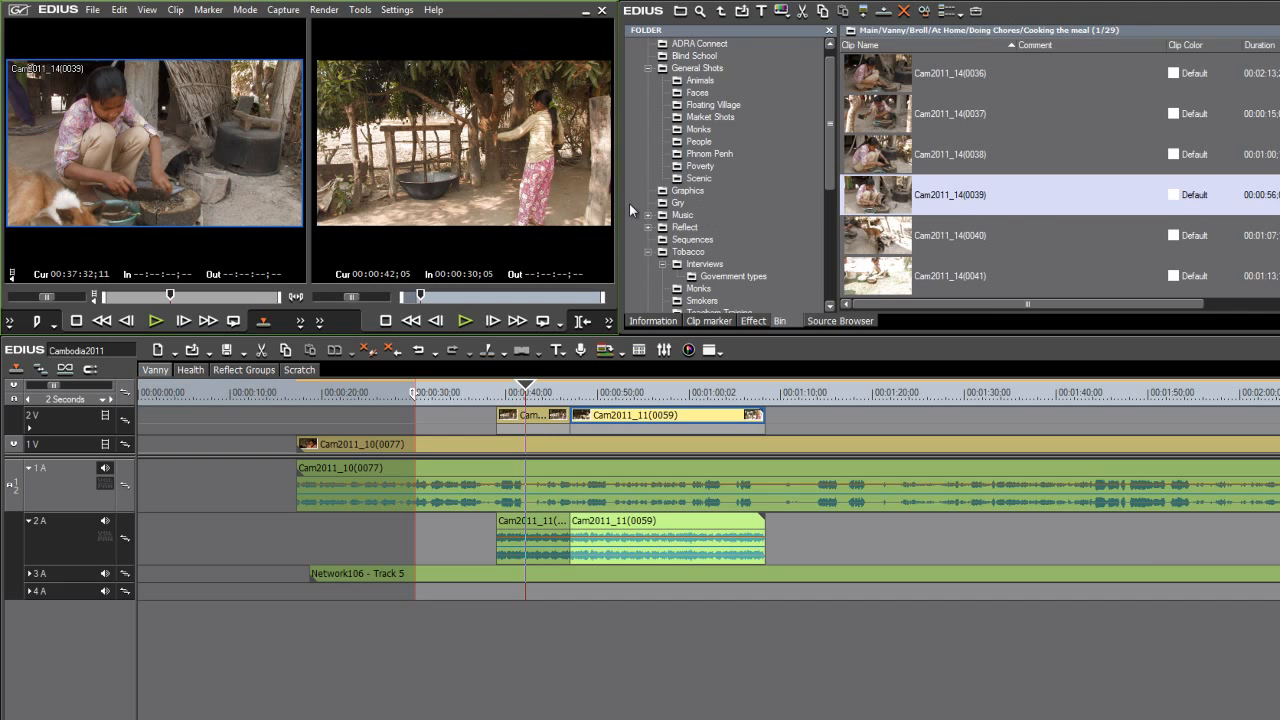
drag(614, 203, 762, 202)
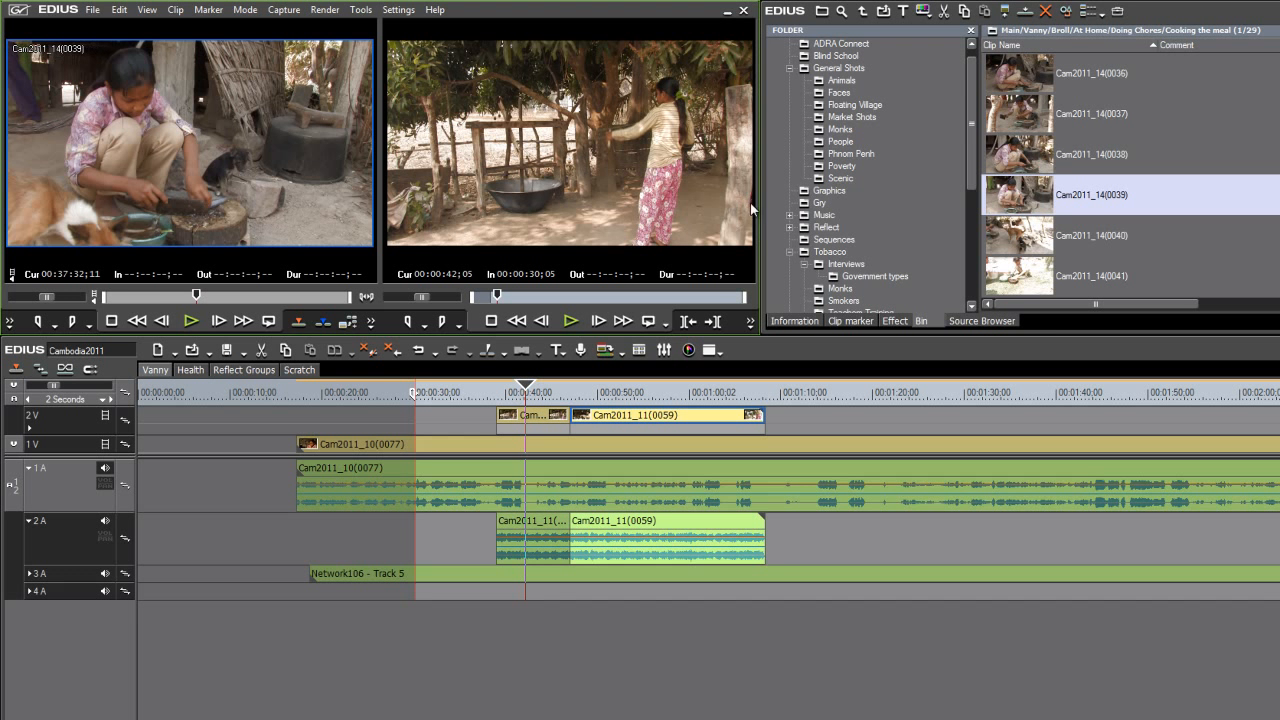
- Mark the In point of Cam2011_14(0039) at about 00:37:25;26 and its Out point at about 00:37:57;12
drag(196, 297, 169, 297)
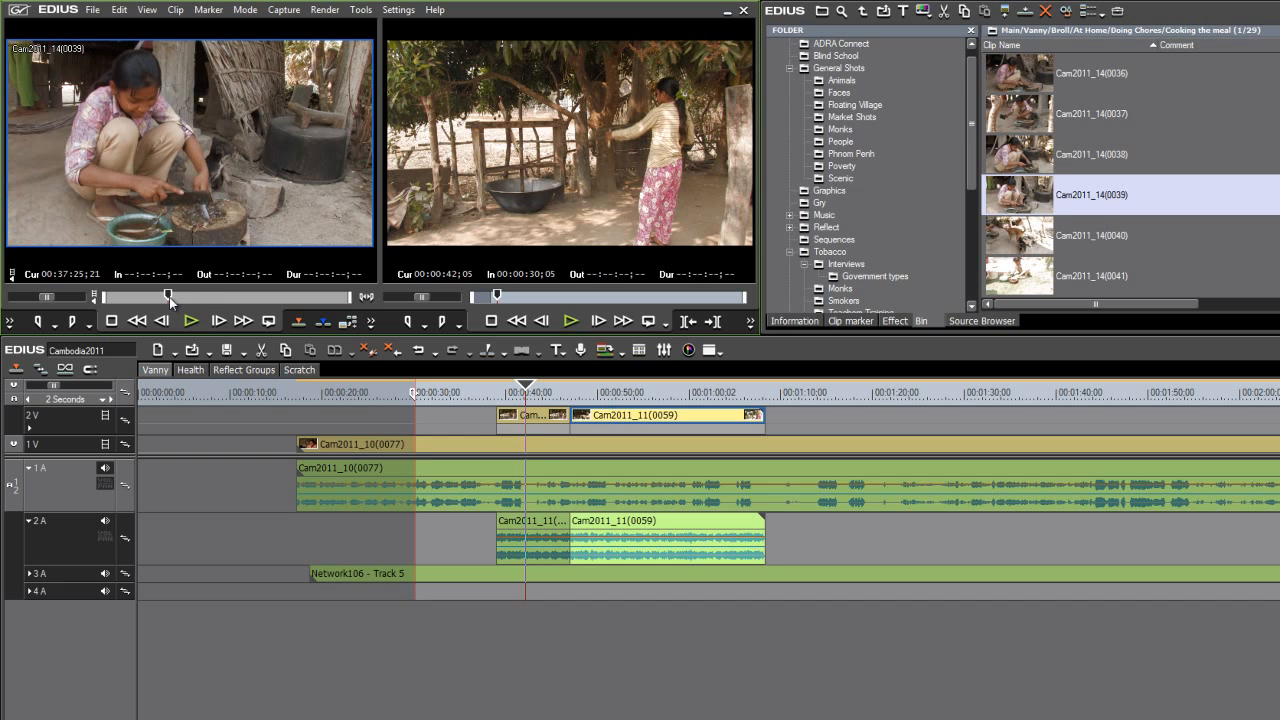
click(40, 321)
drag(169, 297, 305, 297)
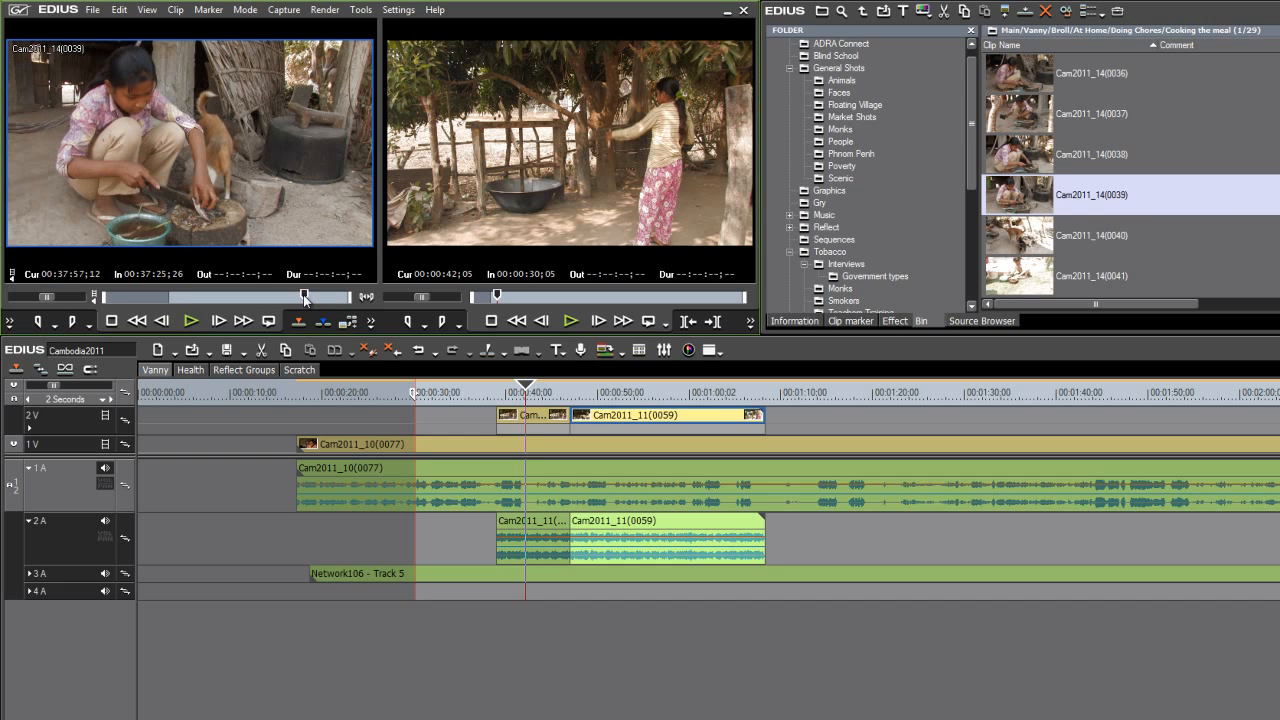
click(72, 321)
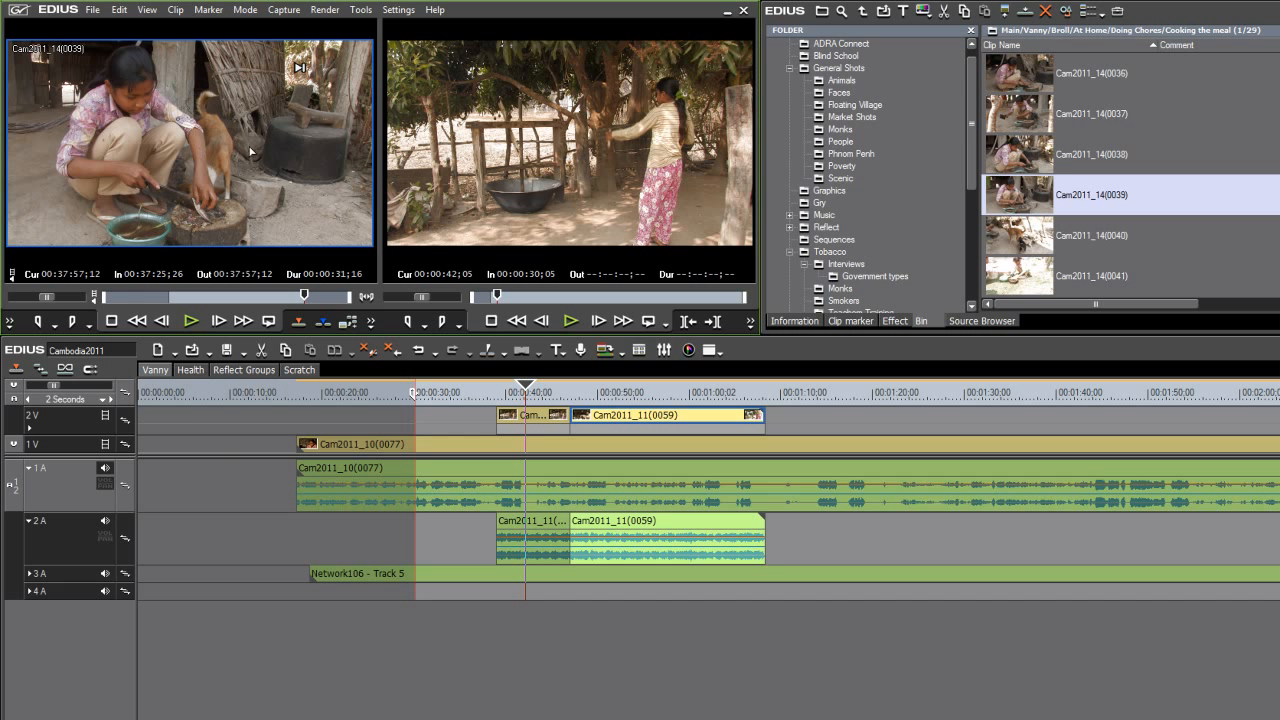
- Place the trimmed Cam2011_14(0039) clip on tracks 2V and 2A at about 00:01:06;07, overwriting the end of Cam2011_11(0059)
mouse_move(193, 133)
mouse_down()
mouse_move(225, 268)
mouse_move(300, 365)
mouse_move(383, 416)
mouse_move(346, 399)
mouse_move(752, 416)
mouse_up()
click(746, 394)
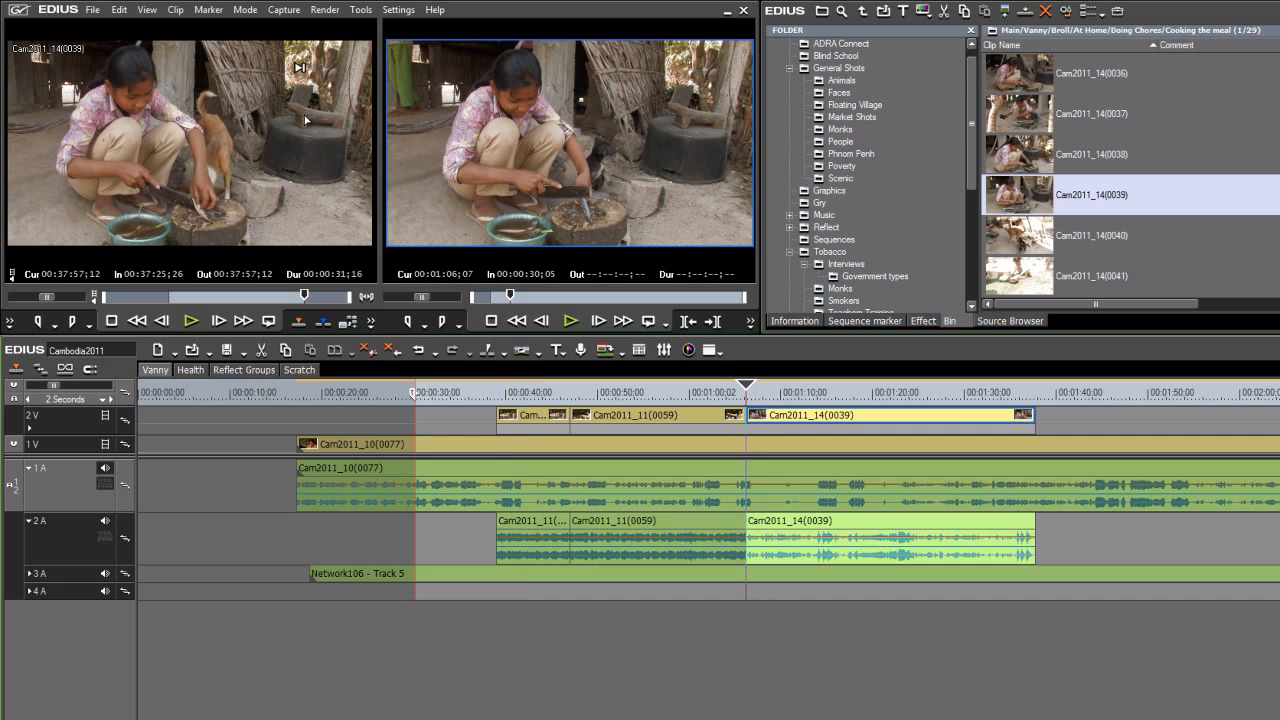
- Scrub back through Cam2011_11(0059) on the timeline and play a short section from about 00:00:48;25
drag(750, 392, 641, 414)
drag(642, 388, 608, 390)
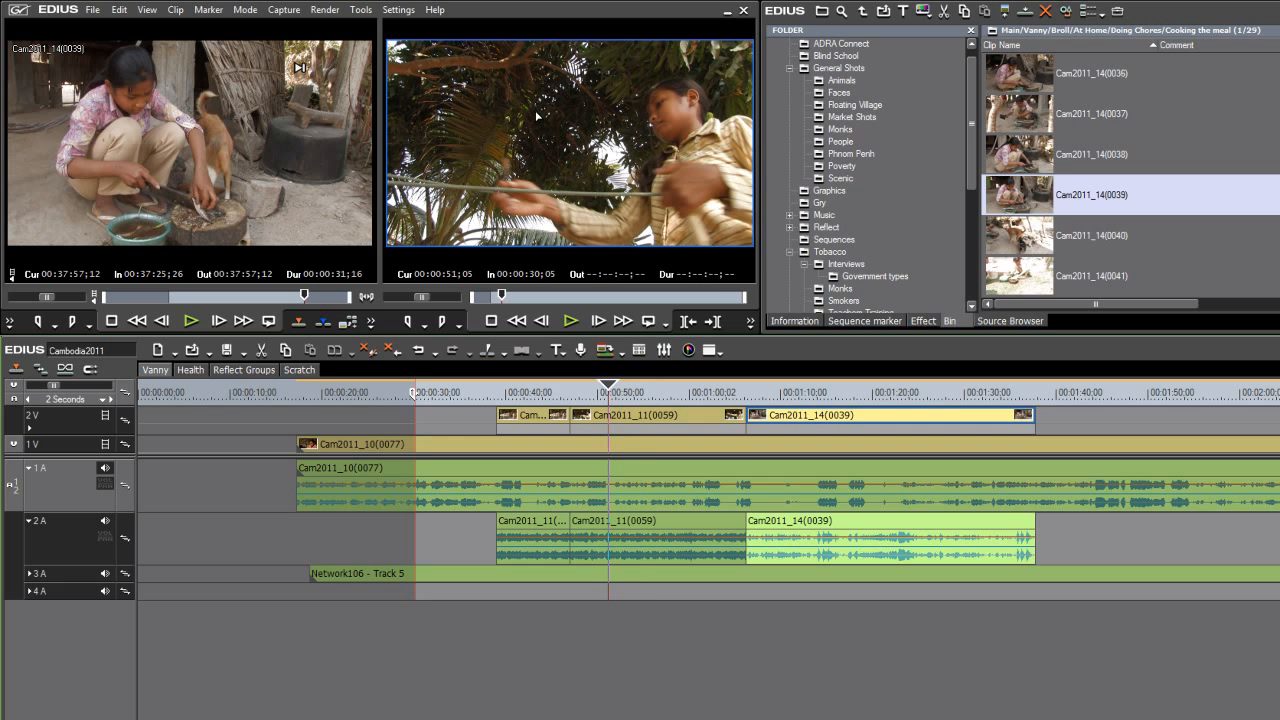
drag(612, 390, 587, 390)
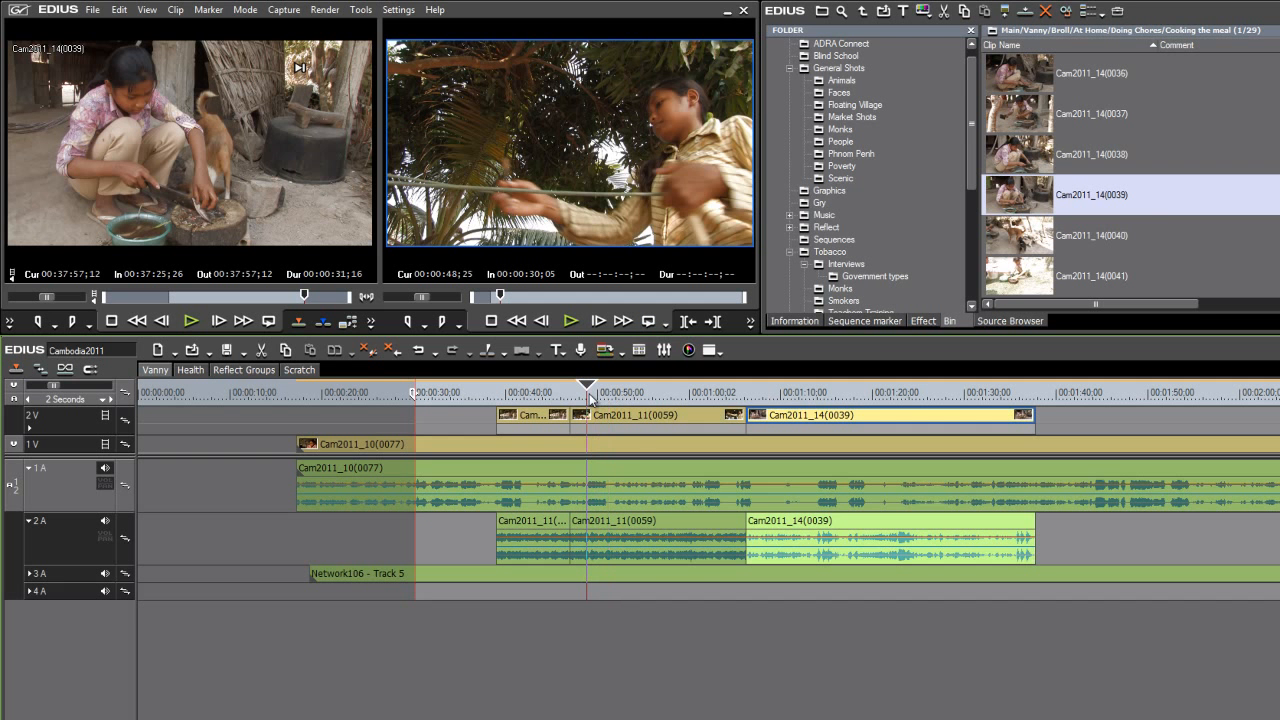
key(space)
key(space)
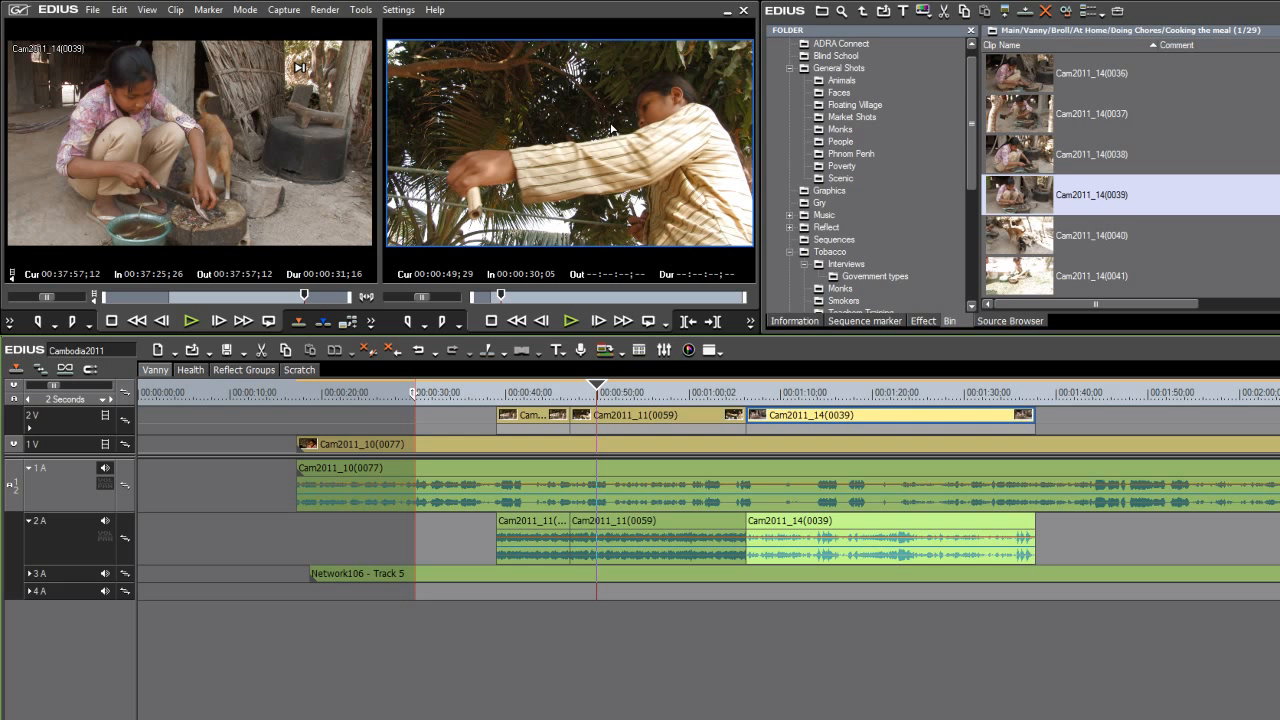
- Load clip Cam2011_14(0037) into the source player and move the timeline playhead to about 00:00:56;05
double_click(1020, 118)
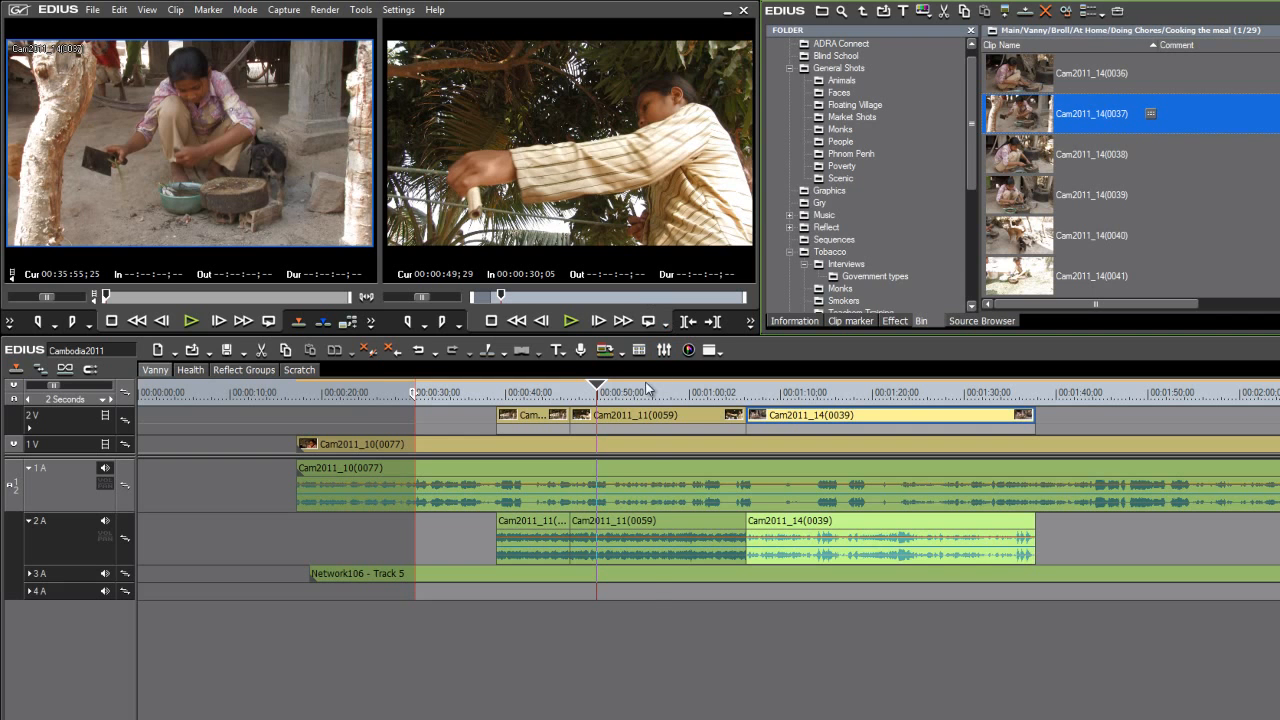
drag(608, 391, 655, 393)
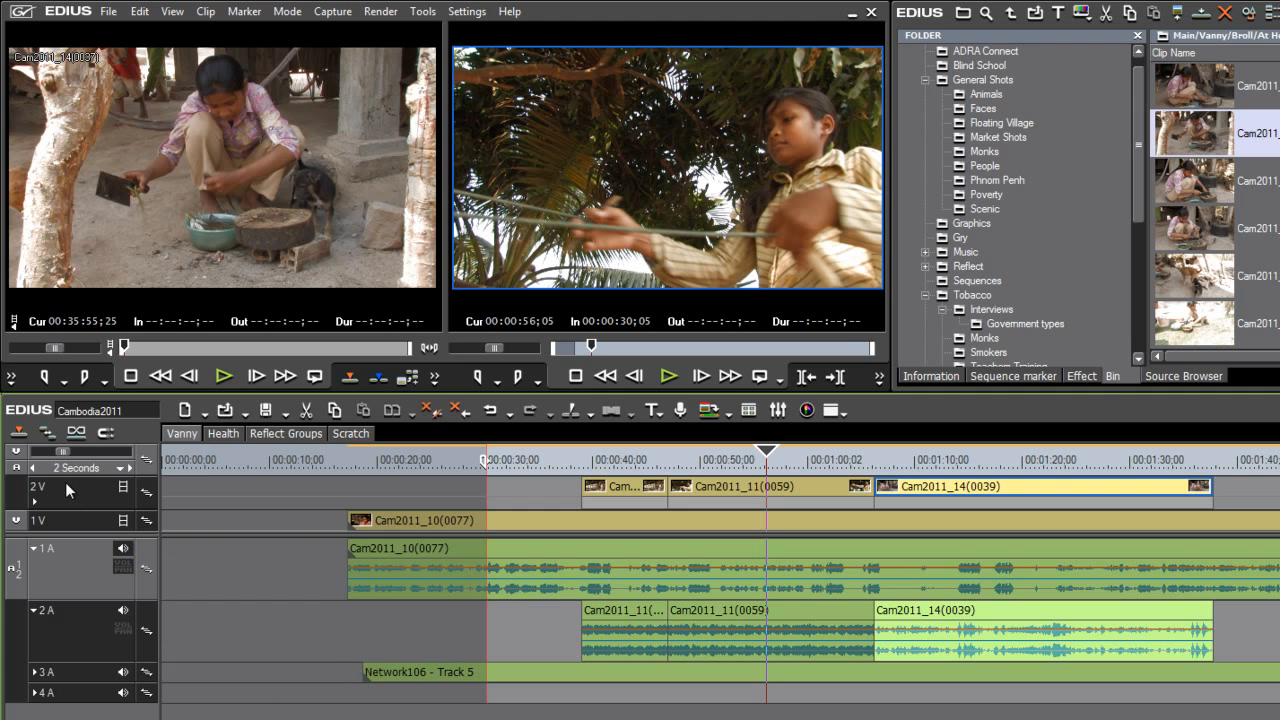
- Collapse the waveforms of audio tracks 1A and 2A, and re-expand track 2A
click(34, 549)
click(33, 569)
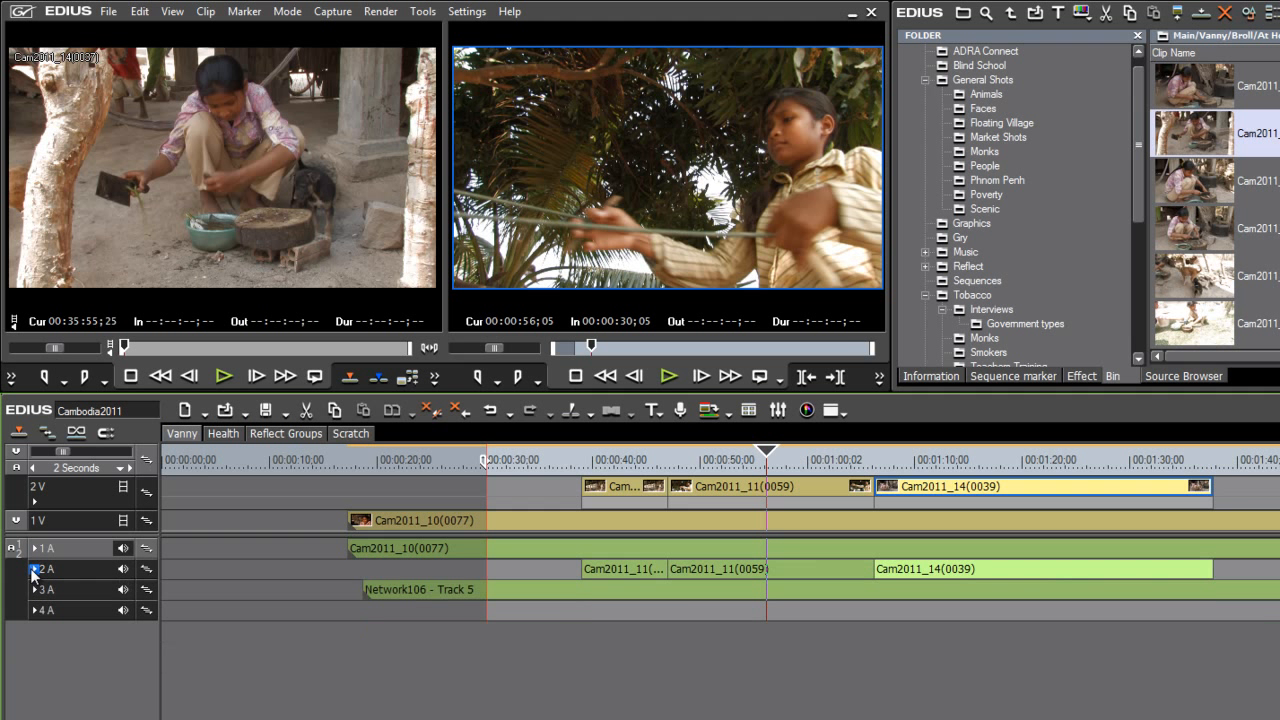
click(34, 569)
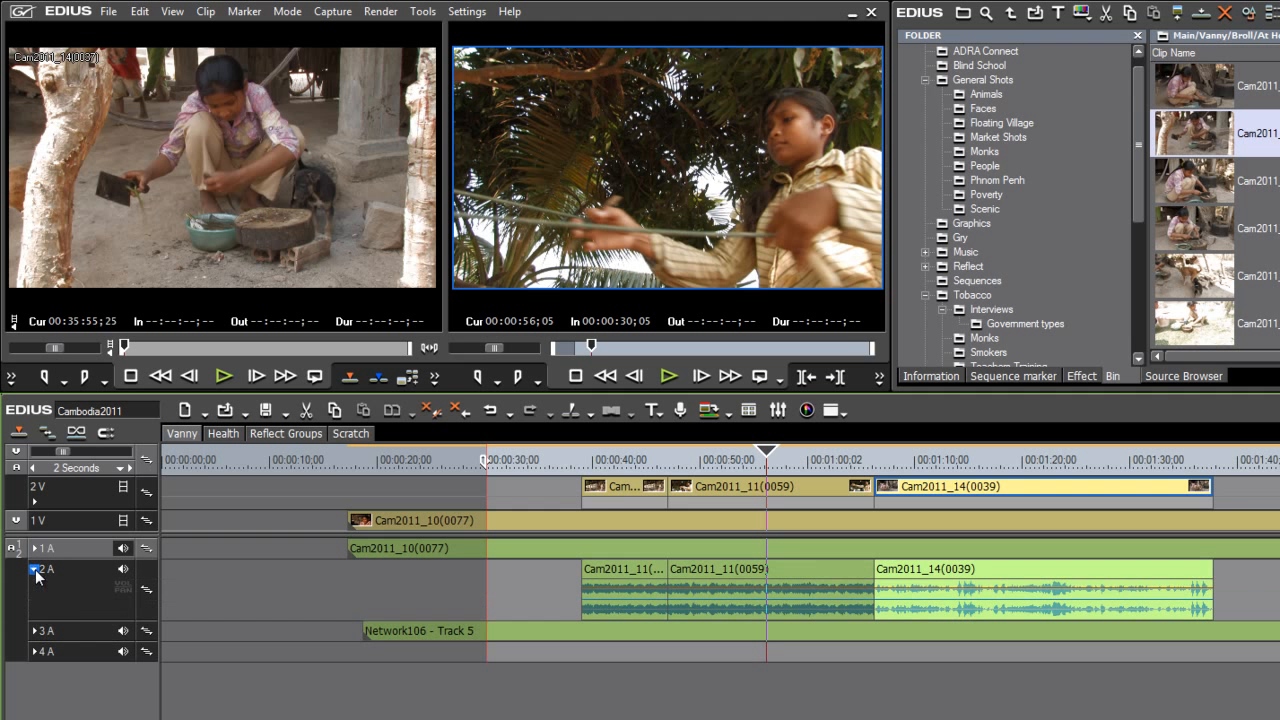
- Move the playhead to about 00:00:55;25 and set the height of audio track 2A to 5 High
drag(767, 454, 767, 488)
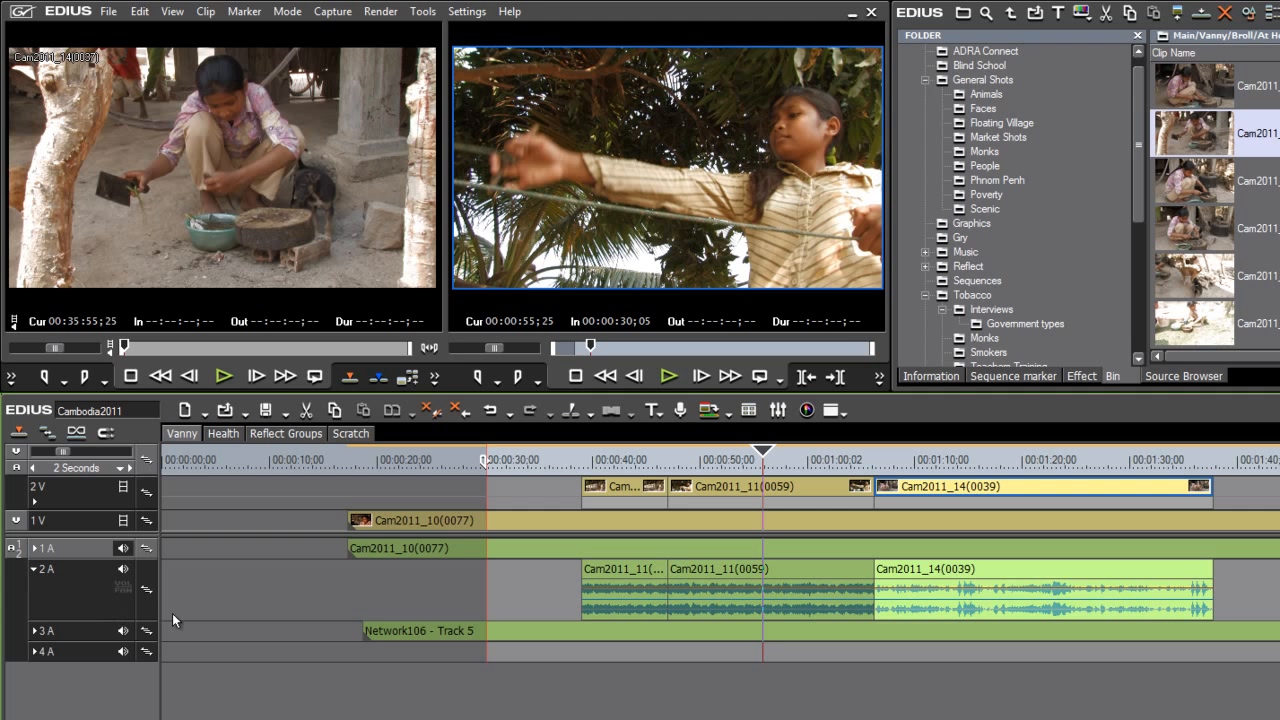
right_click(75, 596)
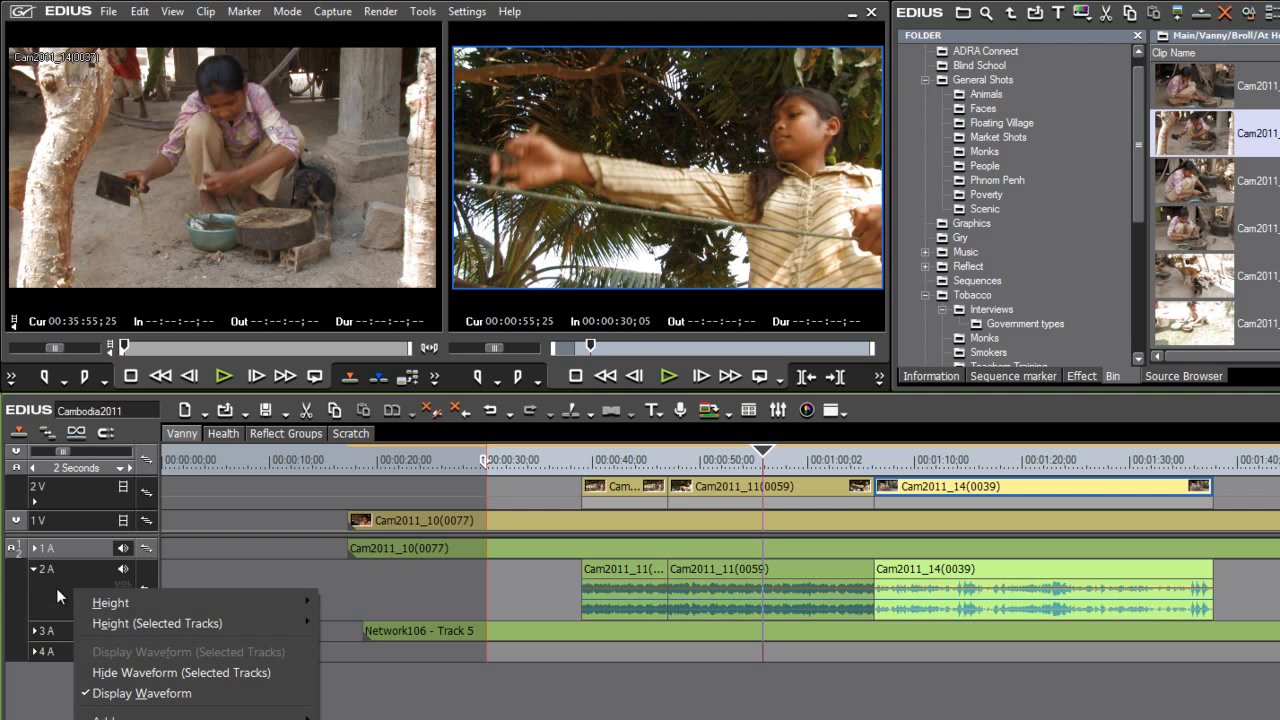
click(55, 588)
right_click(64, 585)
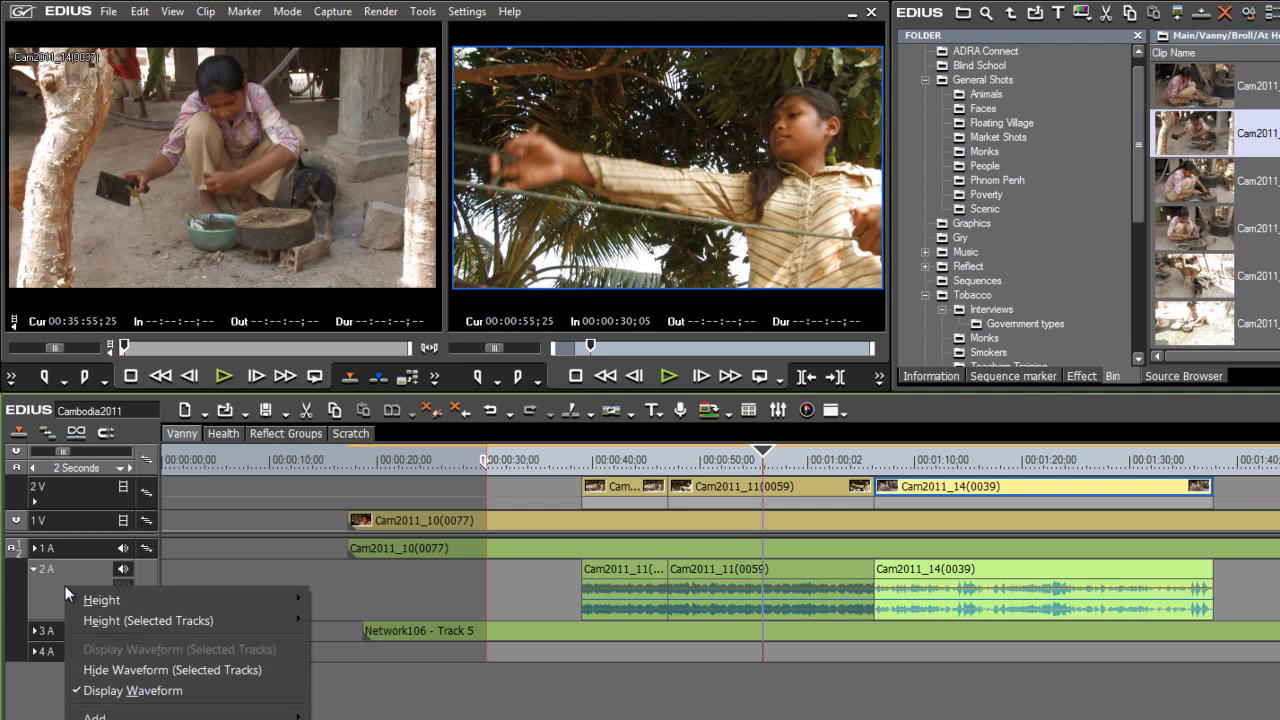
mouse_move(97, 599)
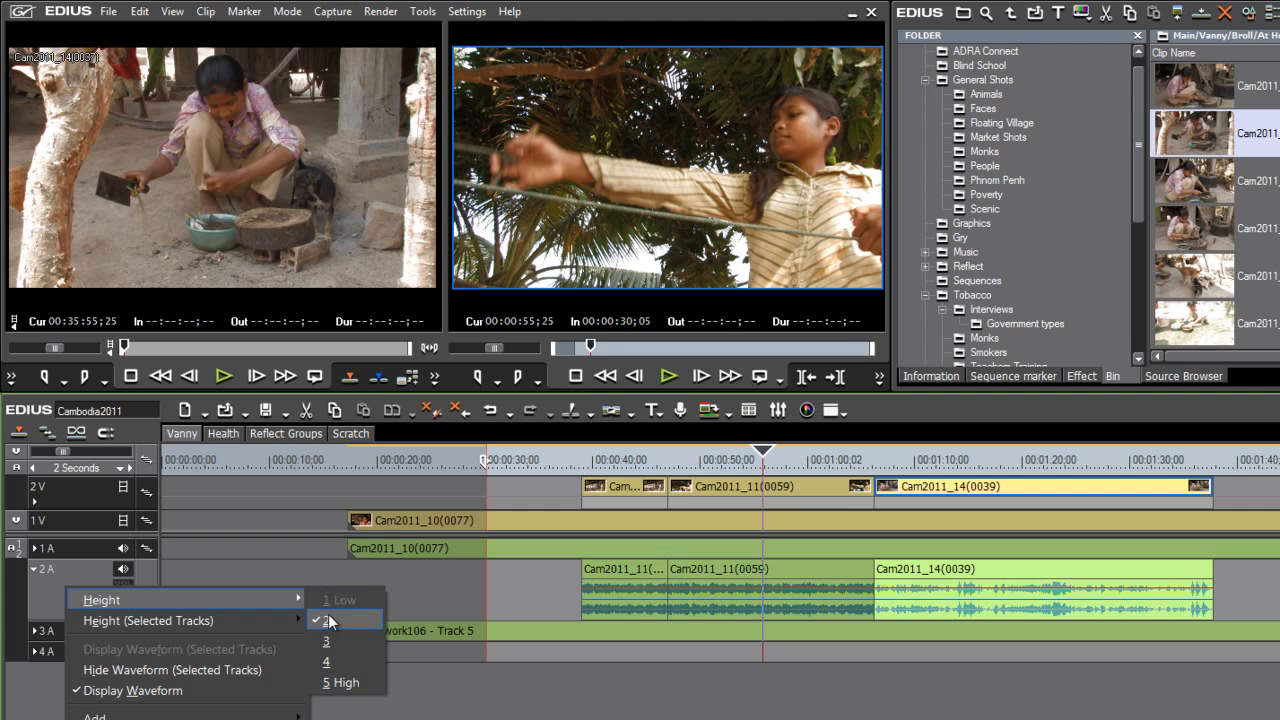
click(341, 683)
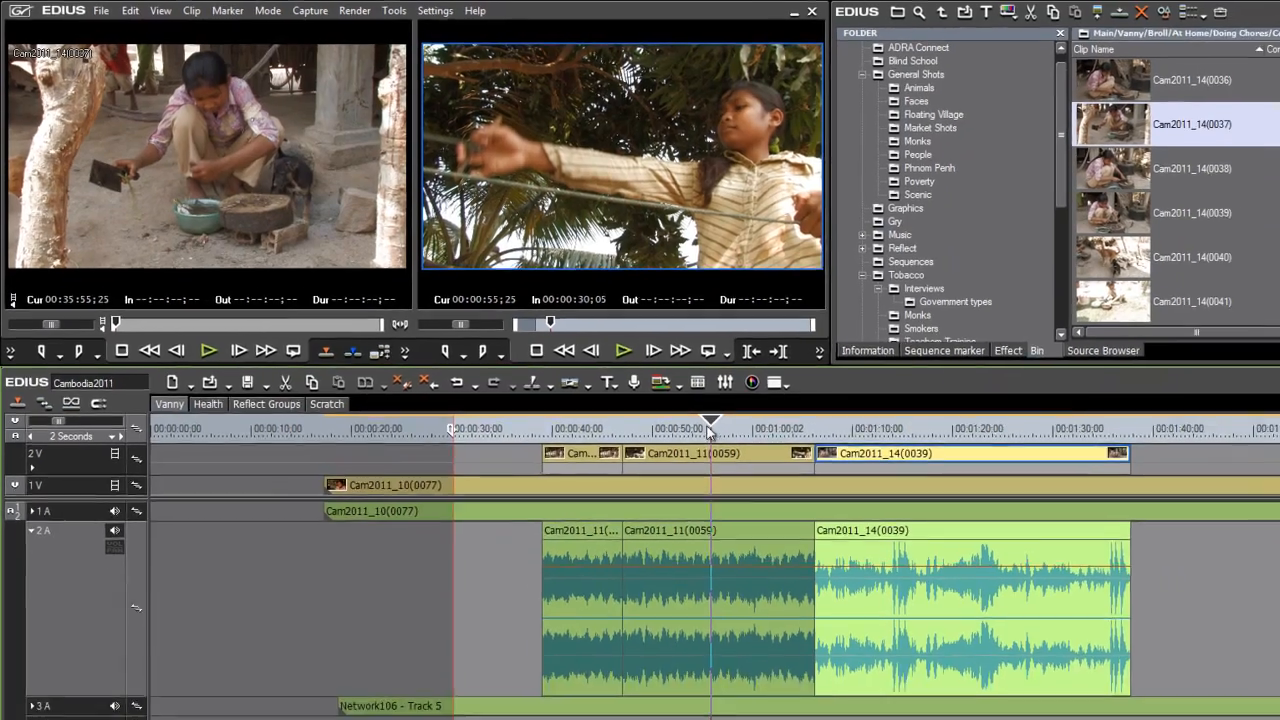
- Move the playhead to 00:00:58;18 and reduce the height of audio track 2A
drag(708, 432, 668, 458)
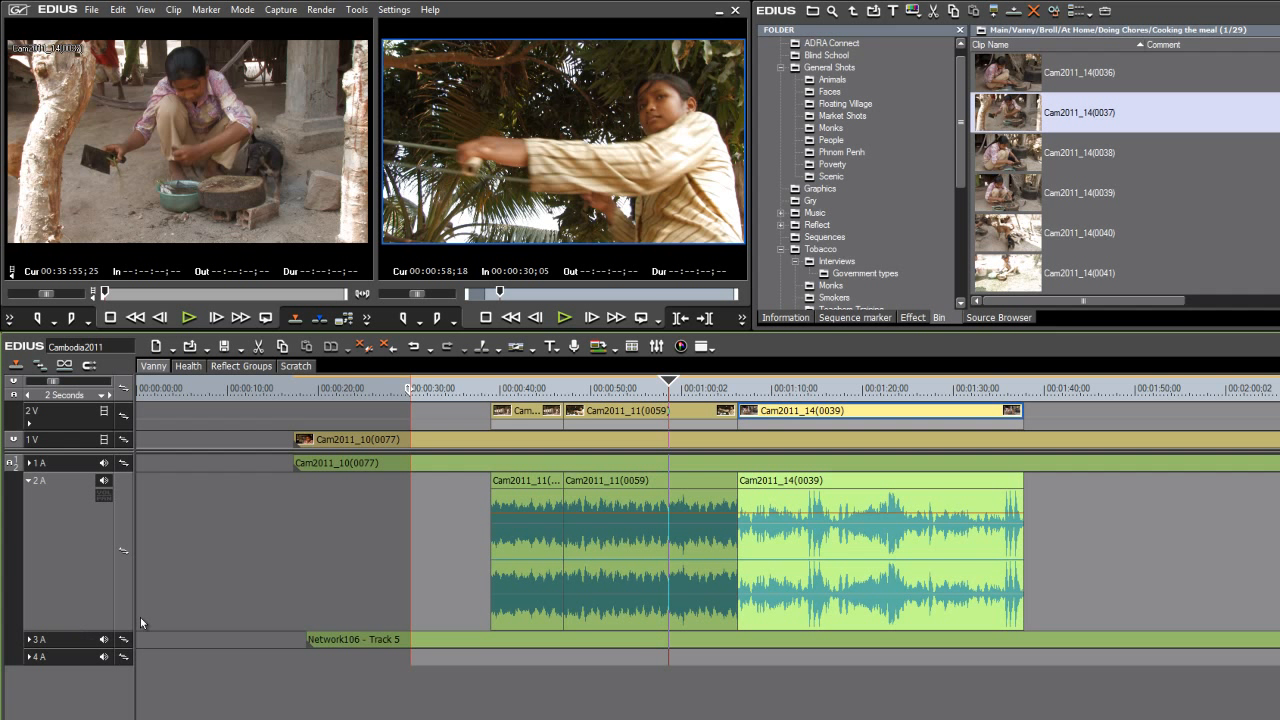
right_click(63, 542)
mouse_move(95, 552)
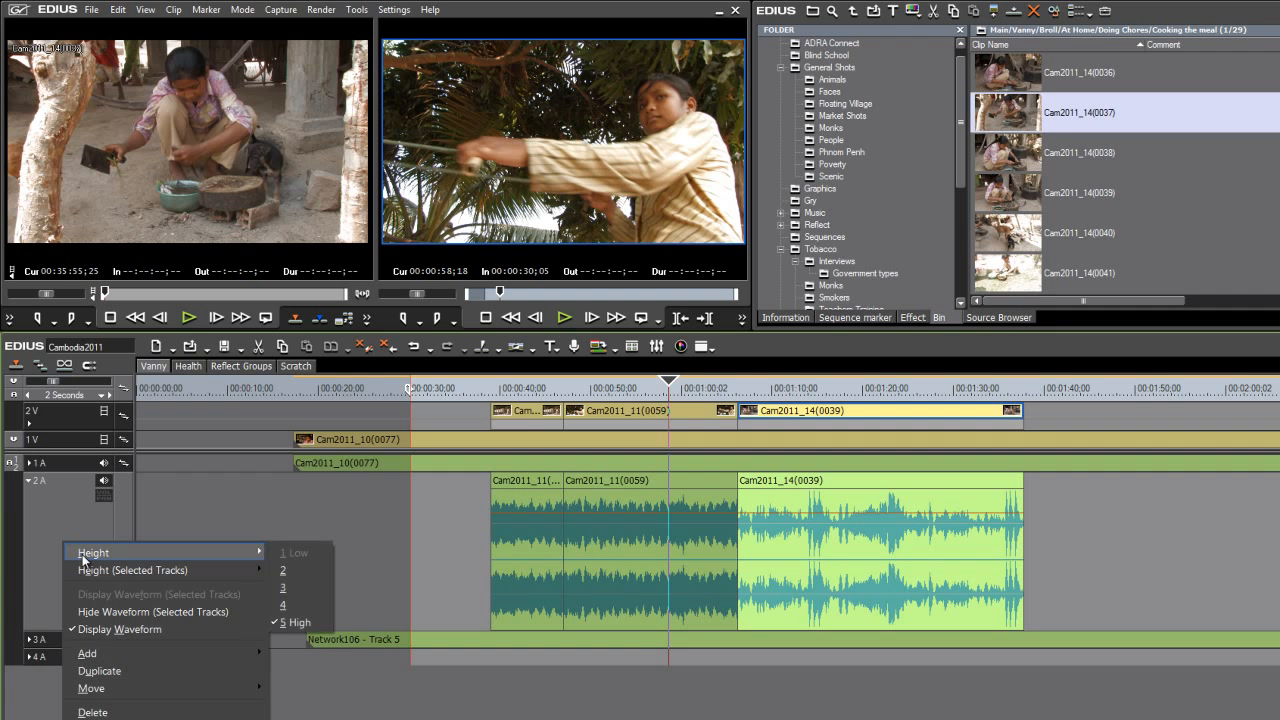
click(366, 564)
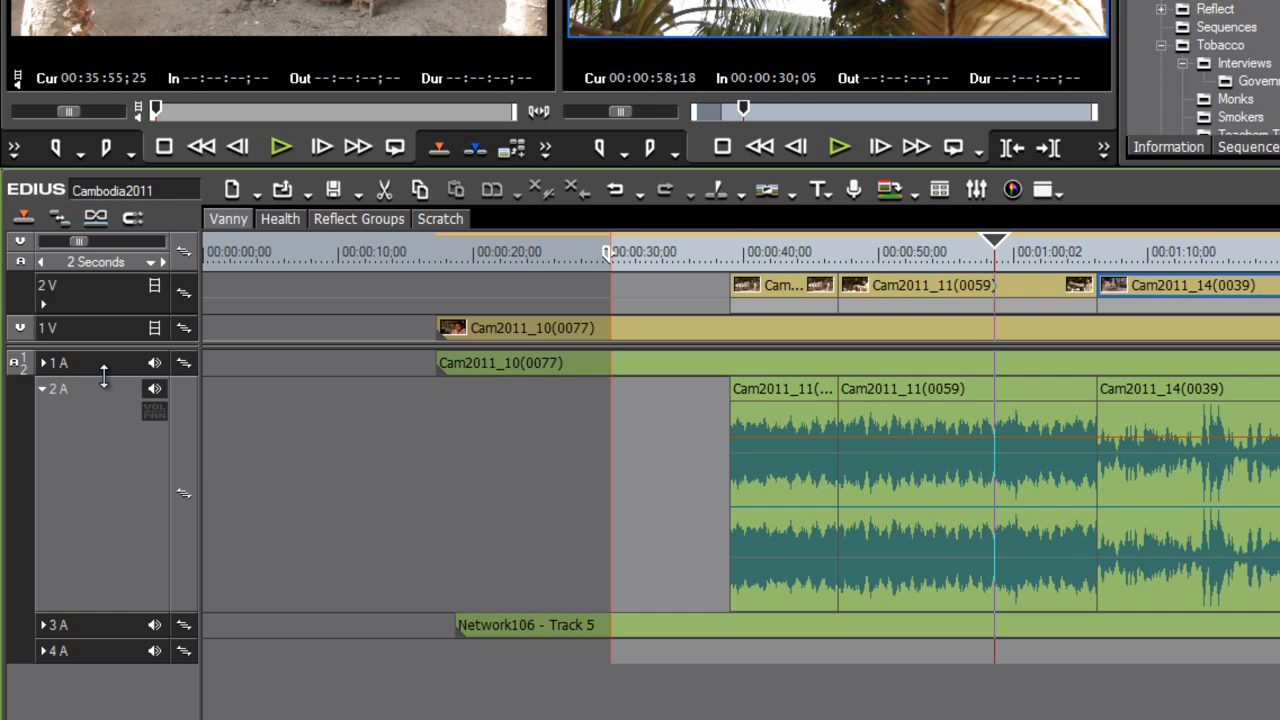
drag(104, 376, 125, 404)
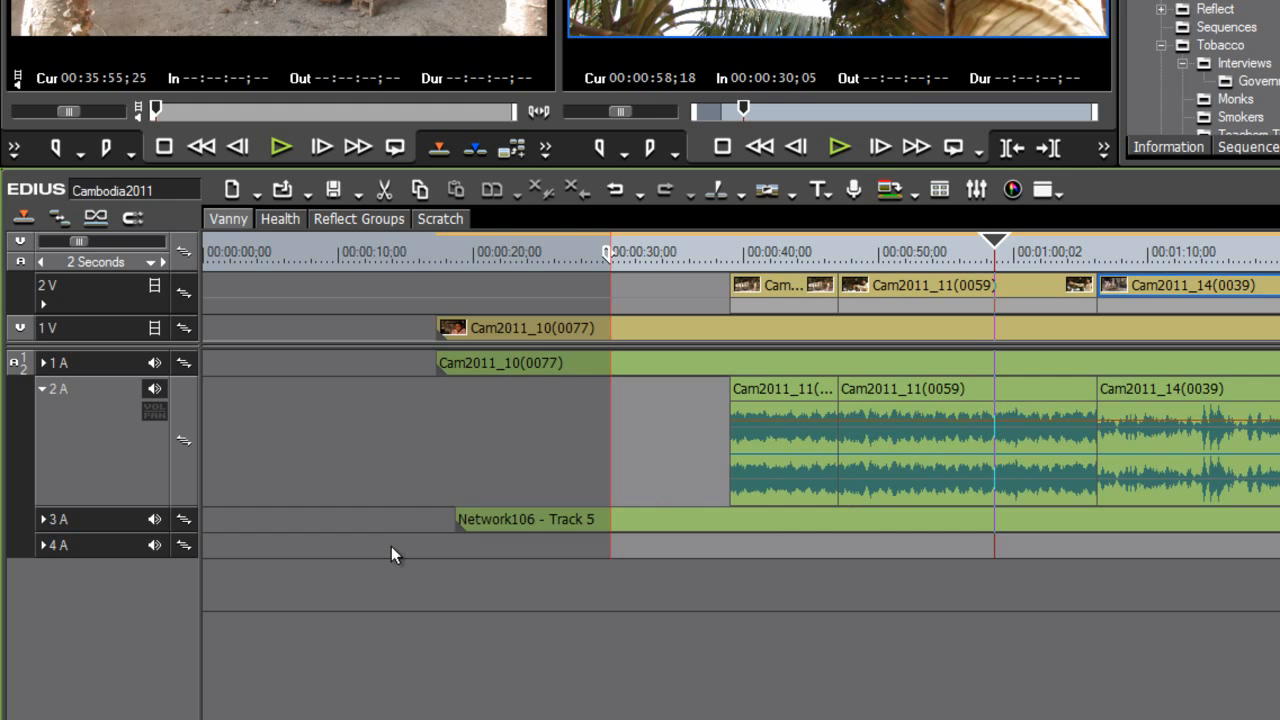
- Collapse audio track 2A, expand the waveform of track 3A, and move the playhead back to 00:00:43;10
click(42, 390)
click(43, 416)
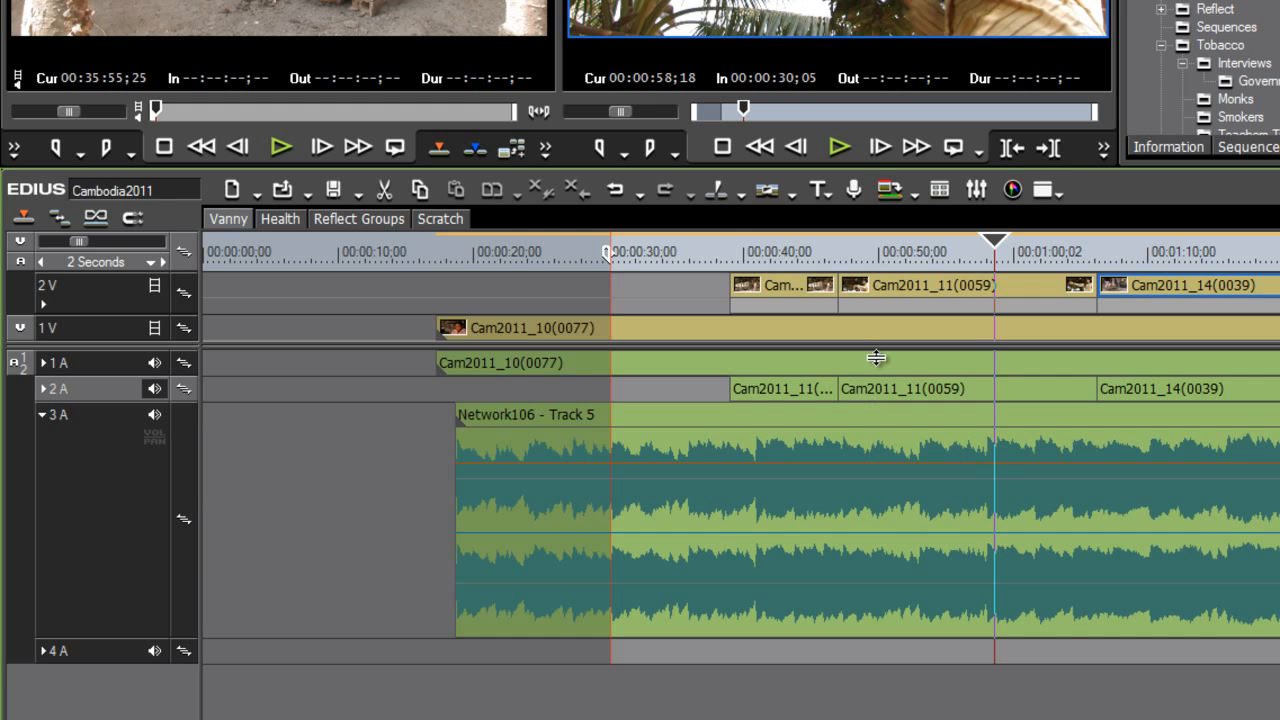
drag(992, 245, 695, 340)
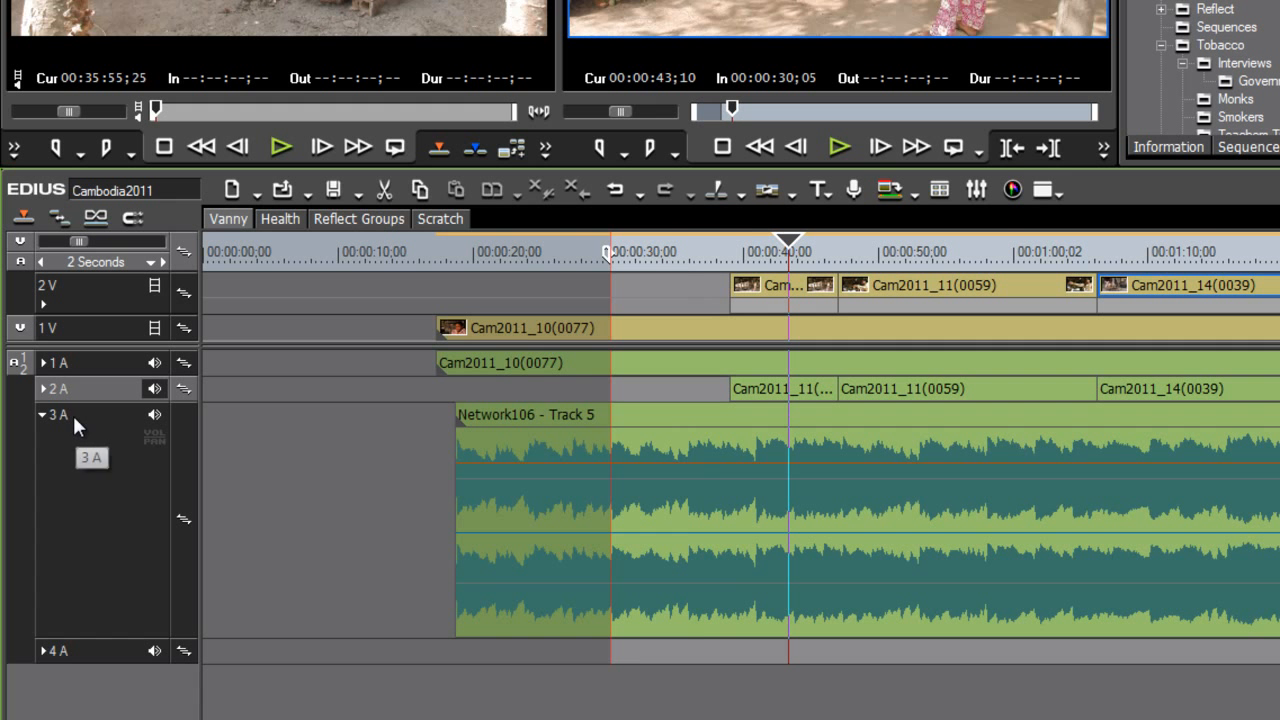
- Rename audio track 3A, which holds Network106 - Track 5, as Music
click(56, 414)
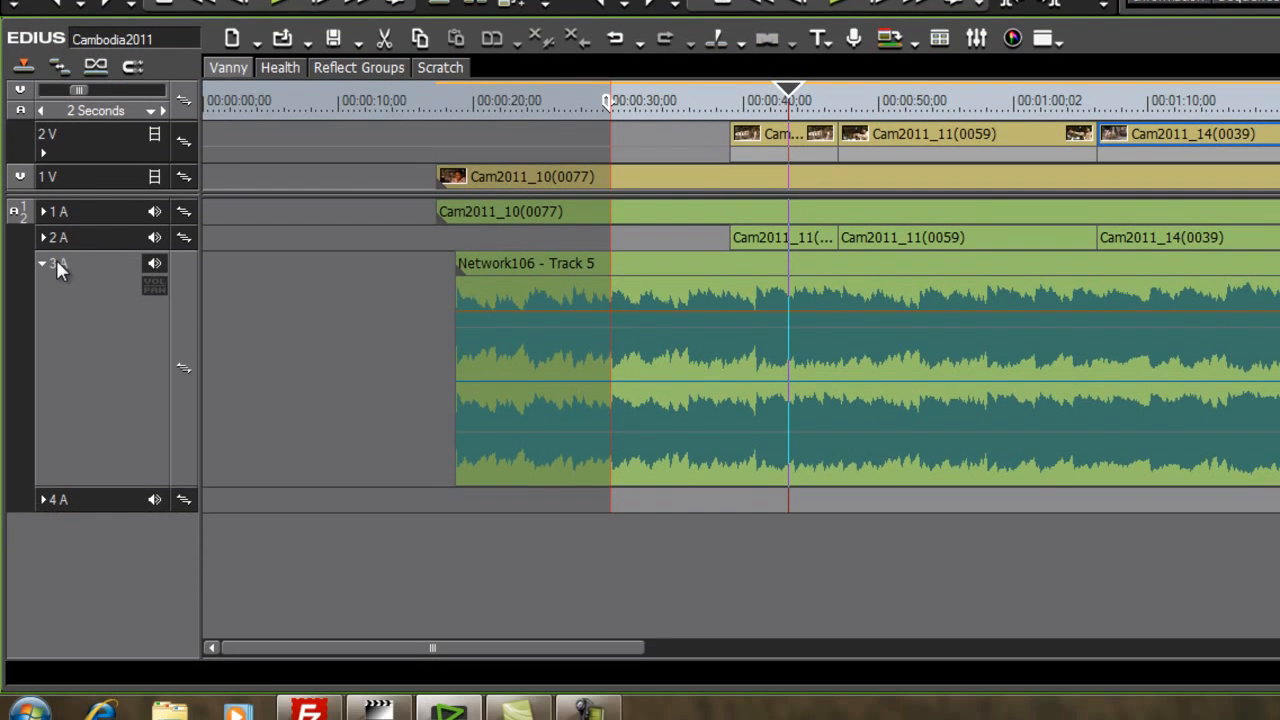
right_click(88, 479)
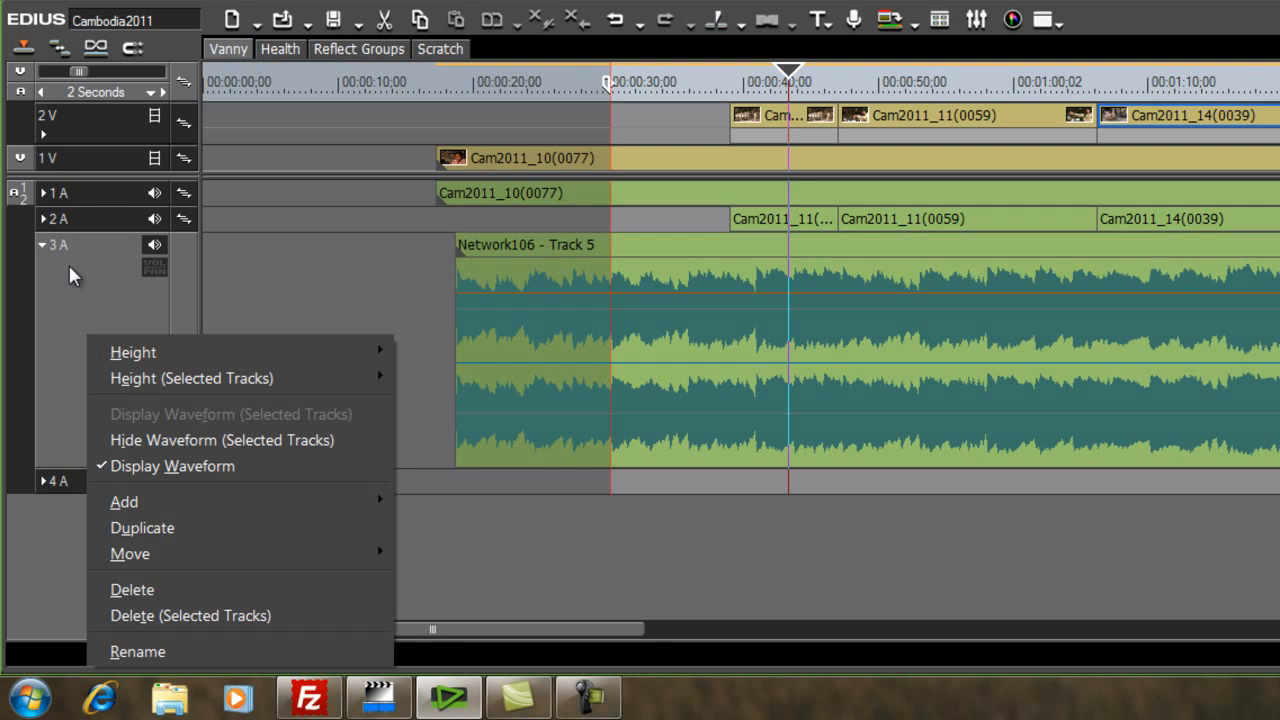
click(138, 652)
text(Music)
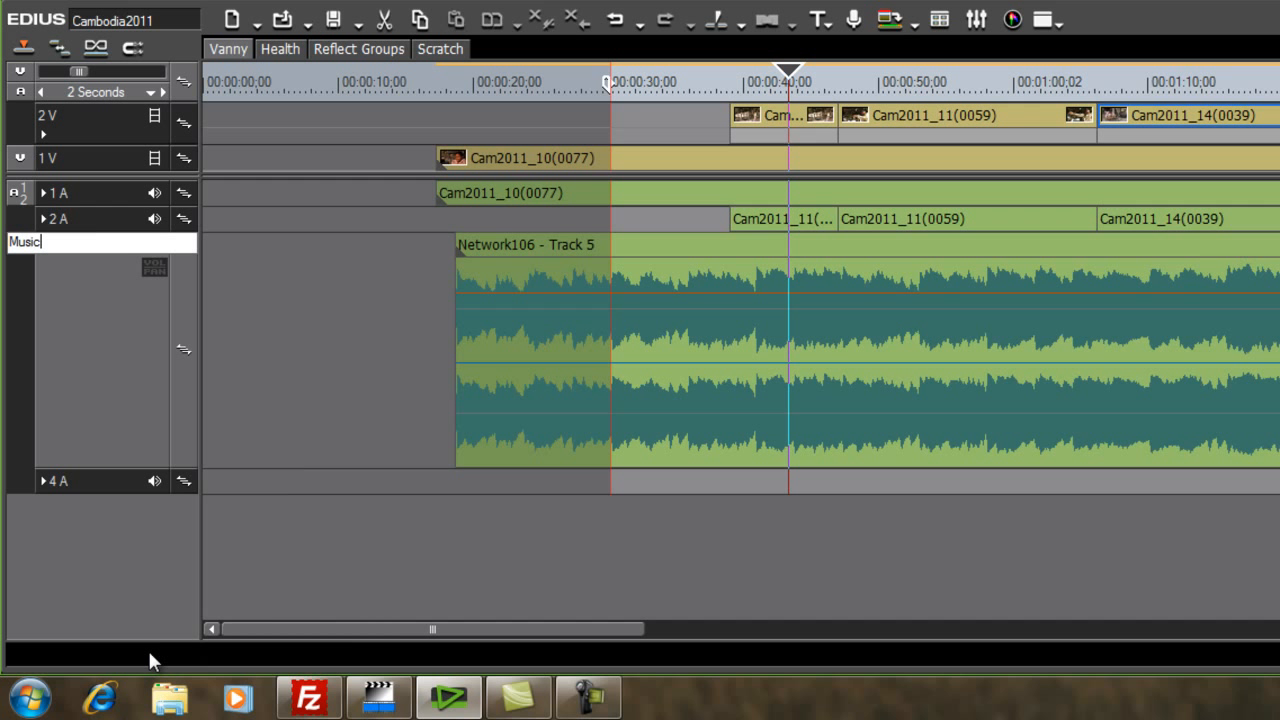
key(Return)
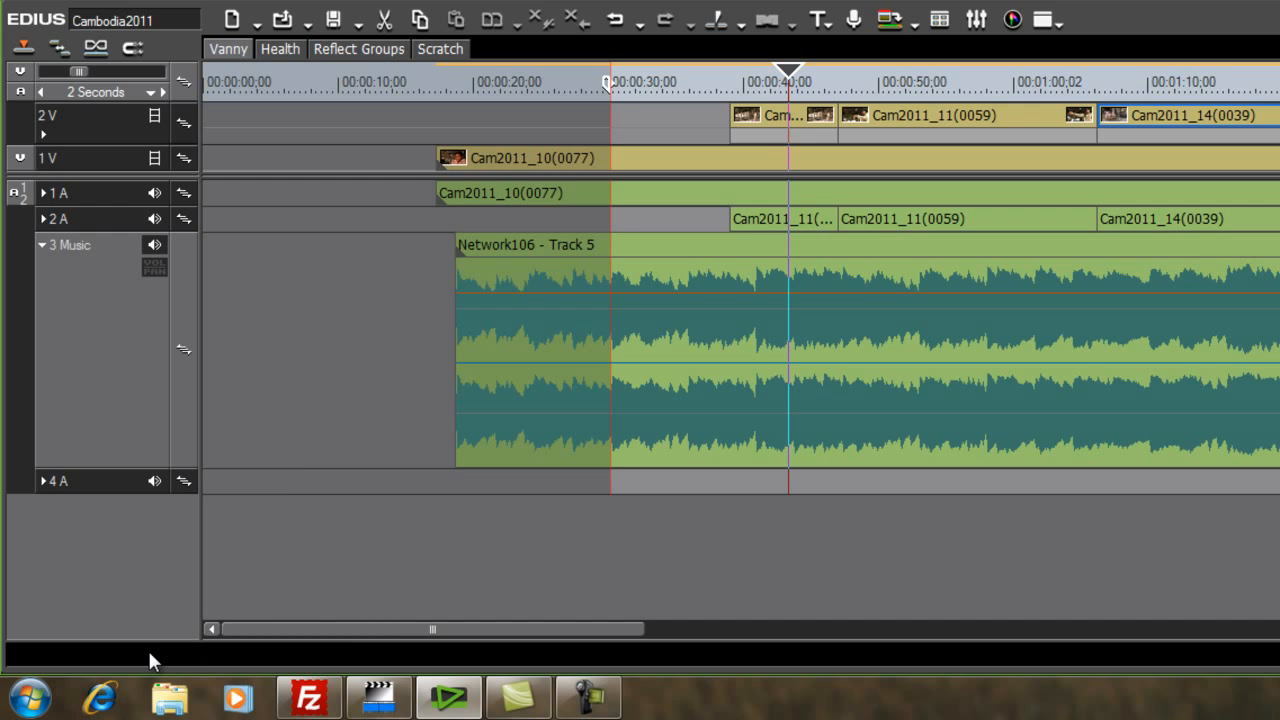
- Rename audio track 1A as Interviews and expand its waveform
right_click(57, 194)
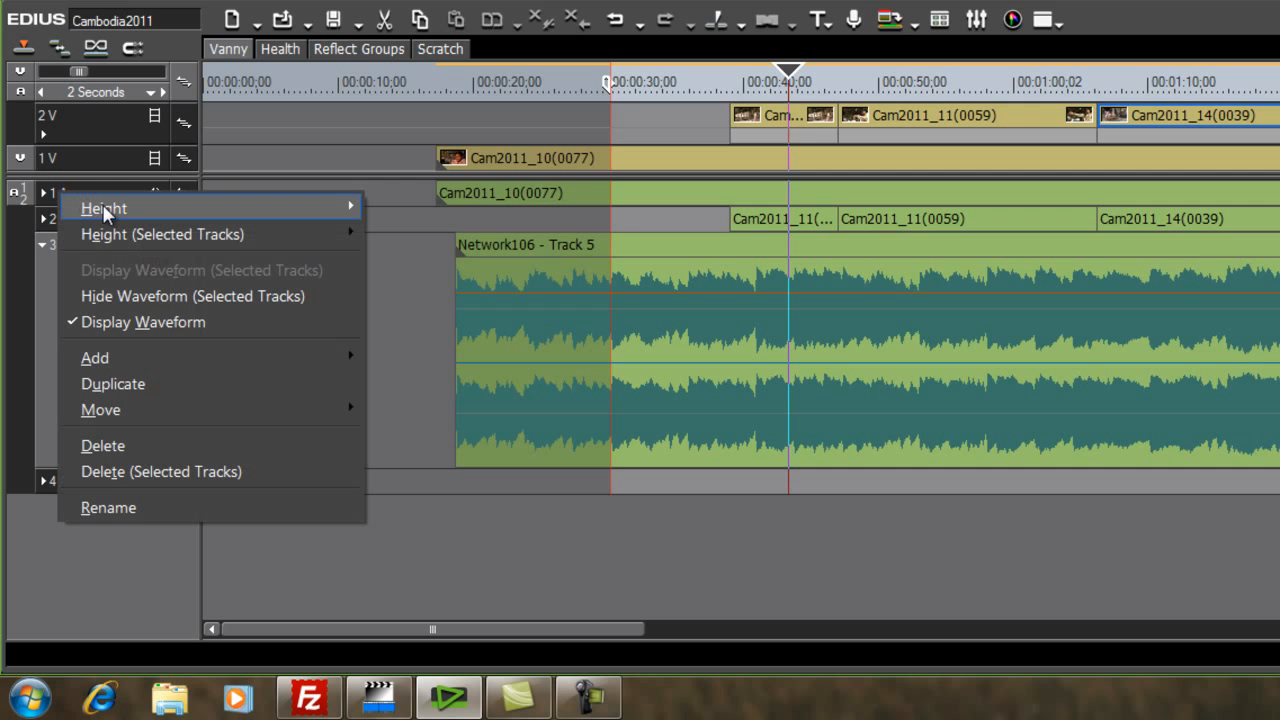
click(120, 507)
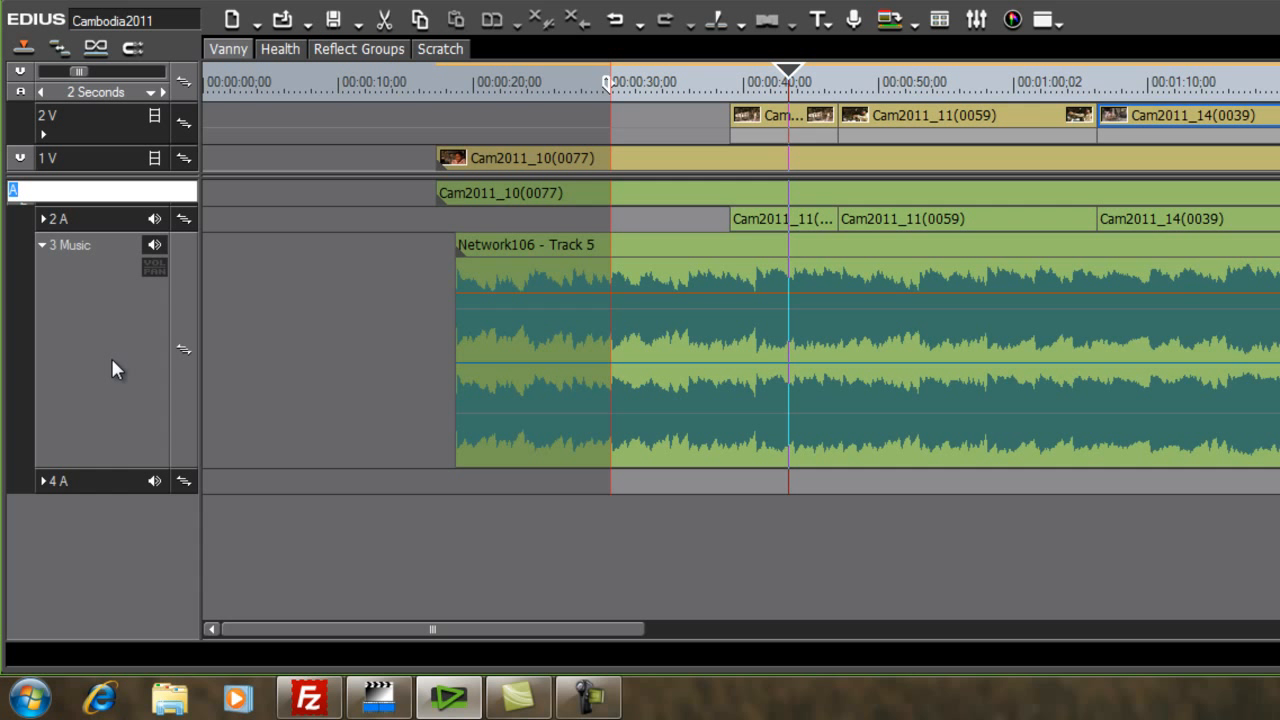
key(BackSpace)
text(Interviews)
key(Return)
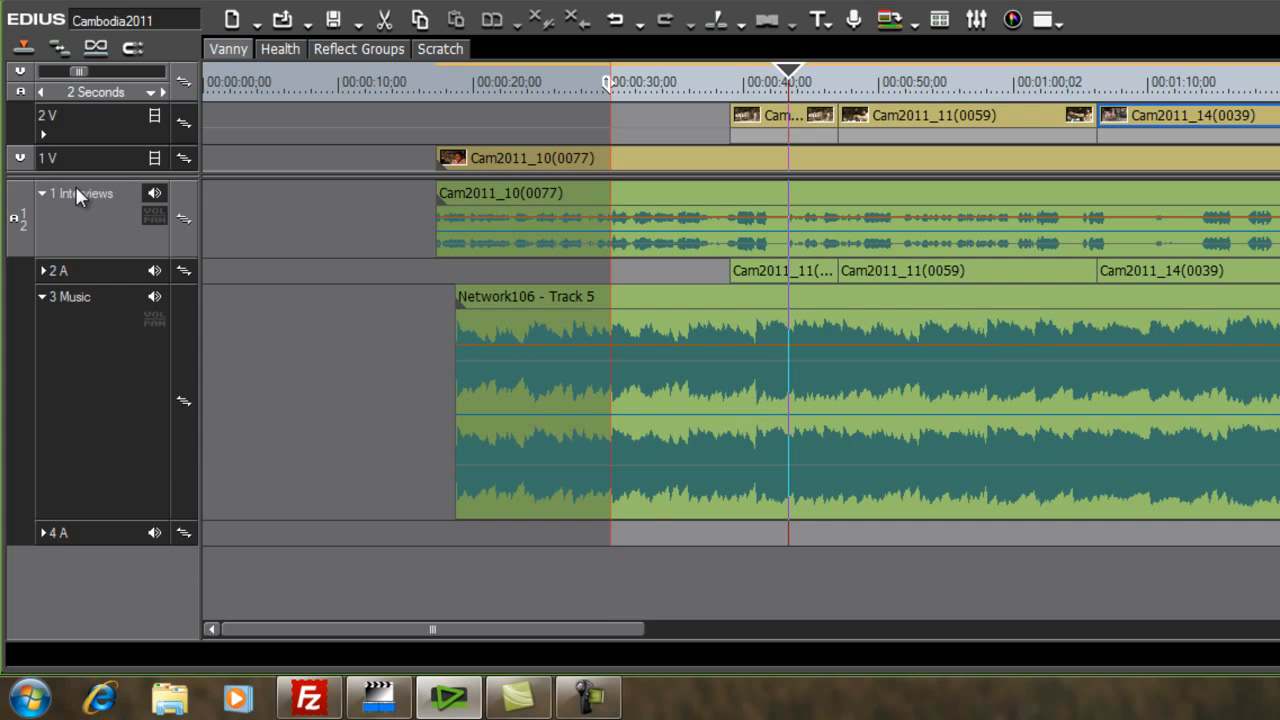
- Rename audio track 2A as Ambient and collapse the Ambient and Music tracks
click(42, 271)
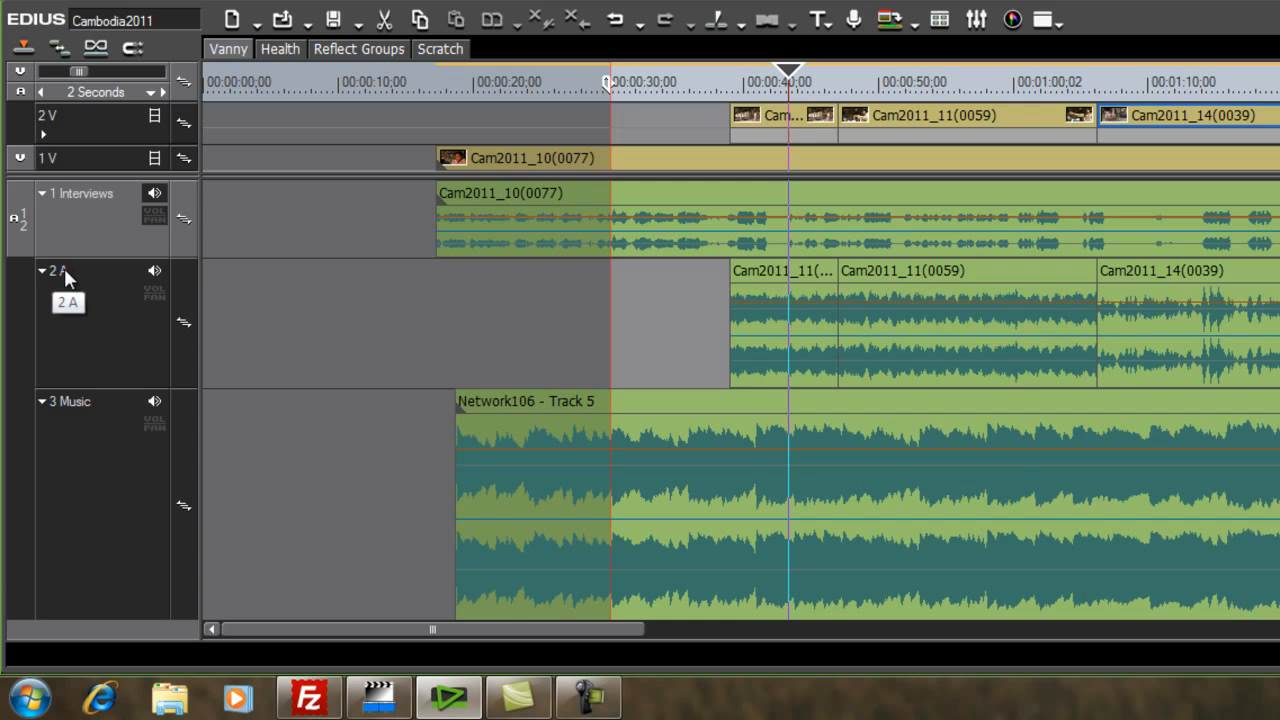
right_click(72, 270)
click(108, 588)
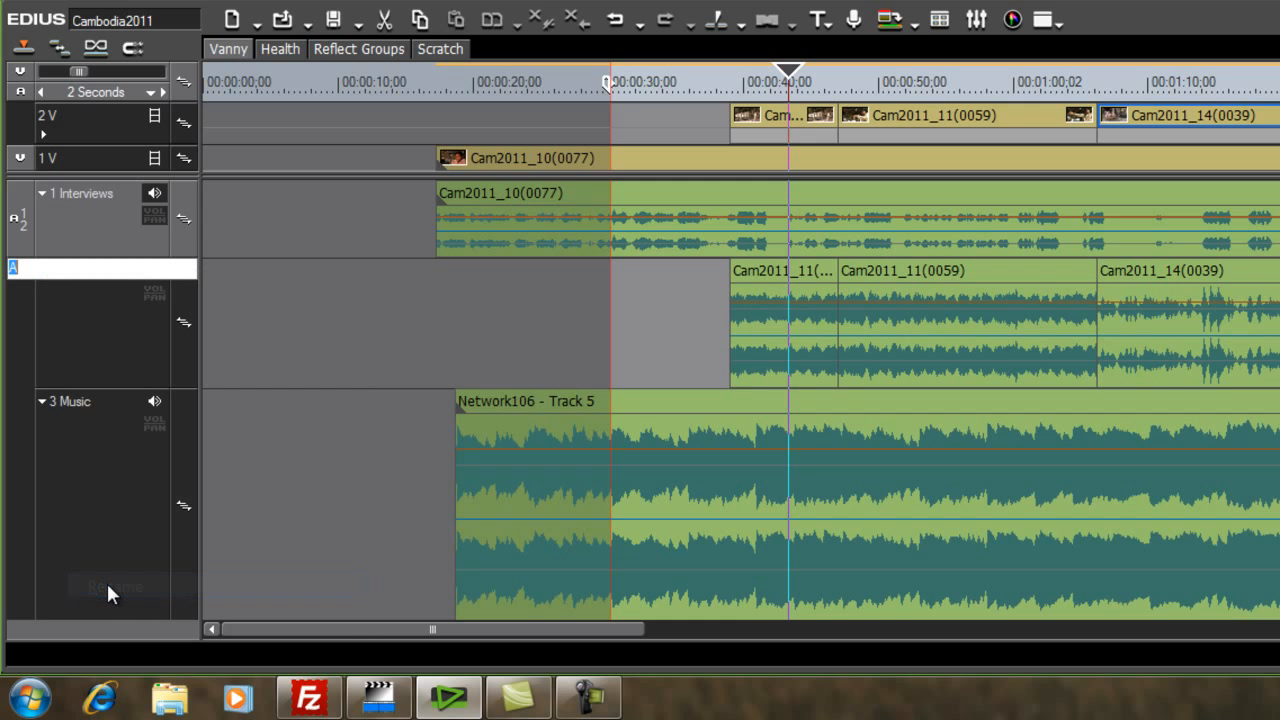
text(Ambient)
click(42, 271)
click(42, 297)
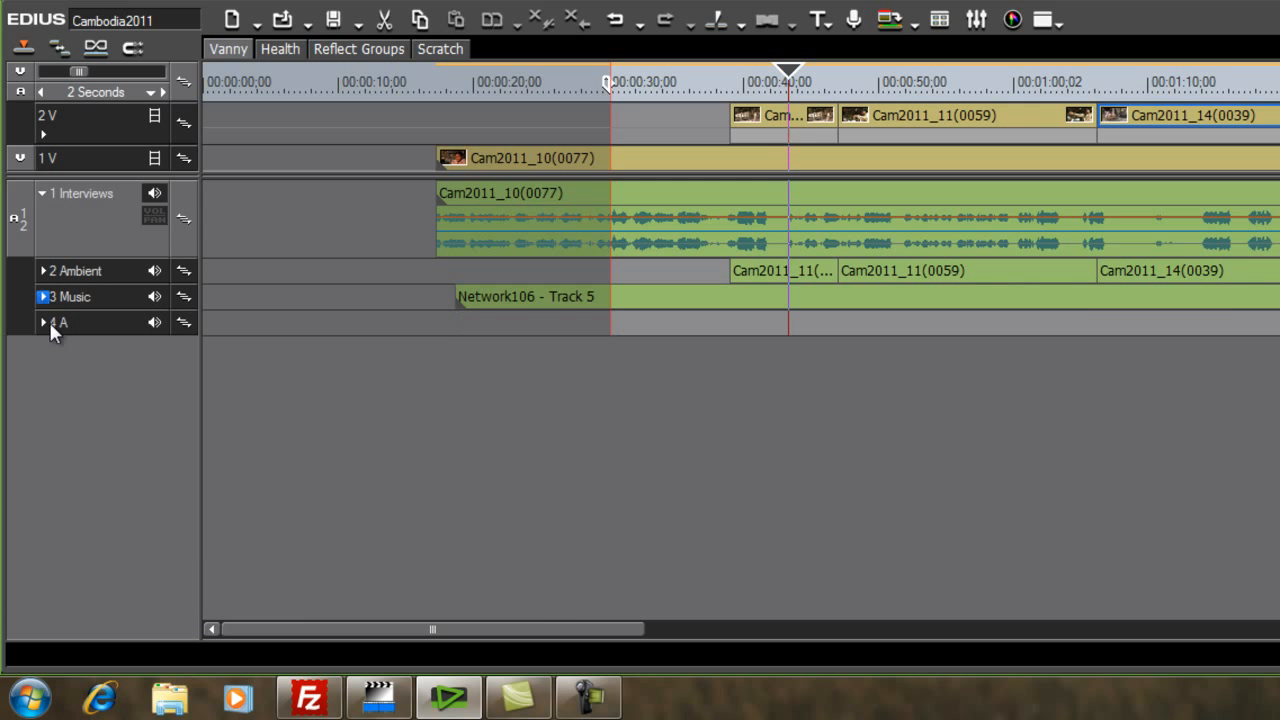
- Rename the empty audio track 4A as Sound Effects
click(66, 324)
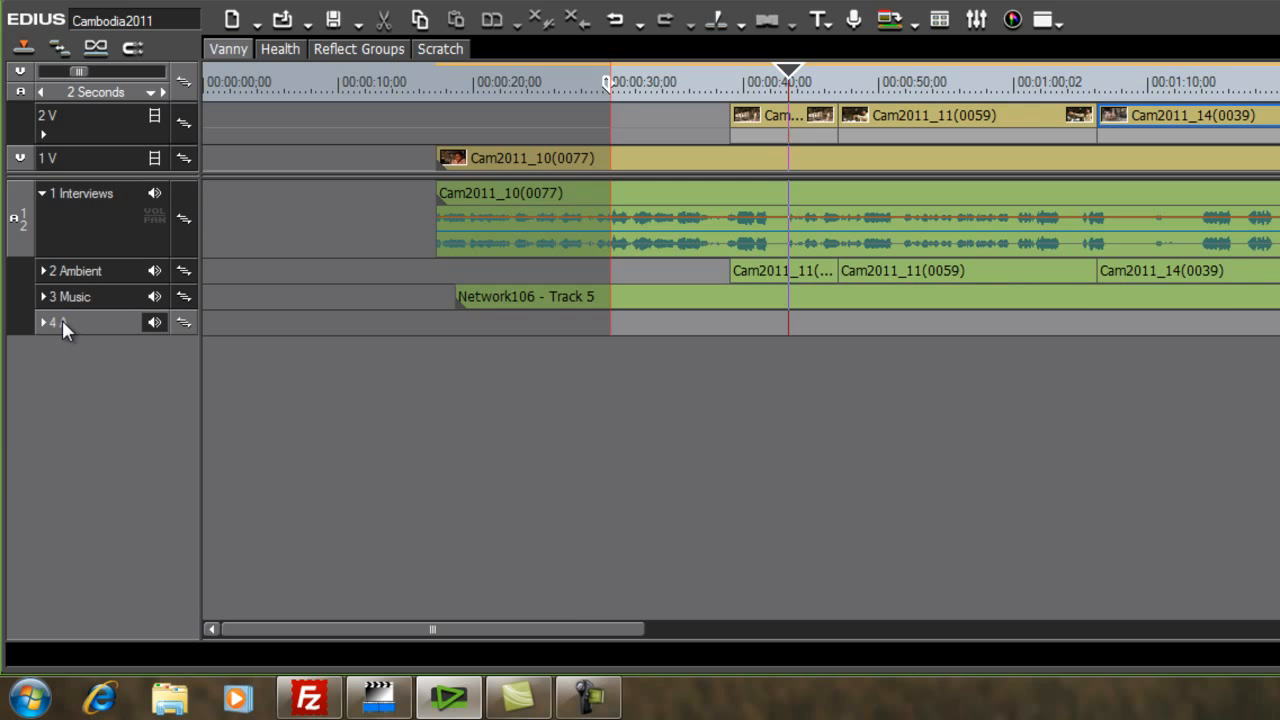
right_click(62, 319)
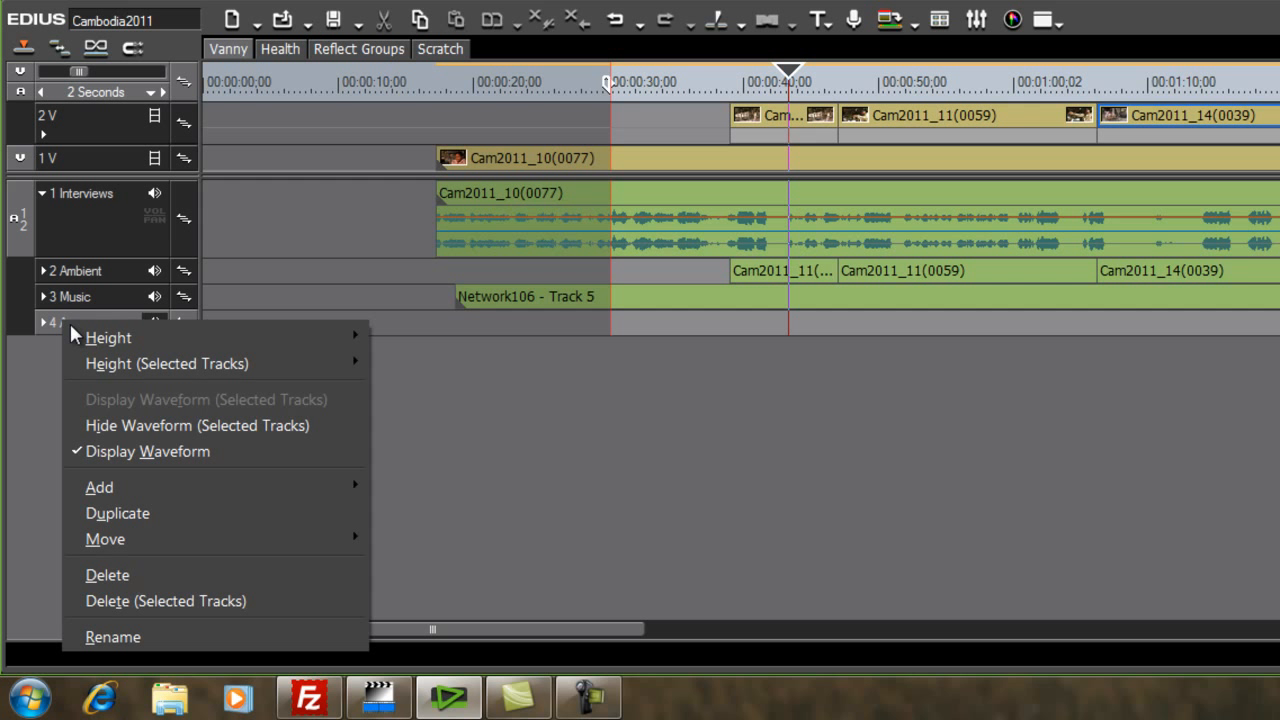
click(115, 631)
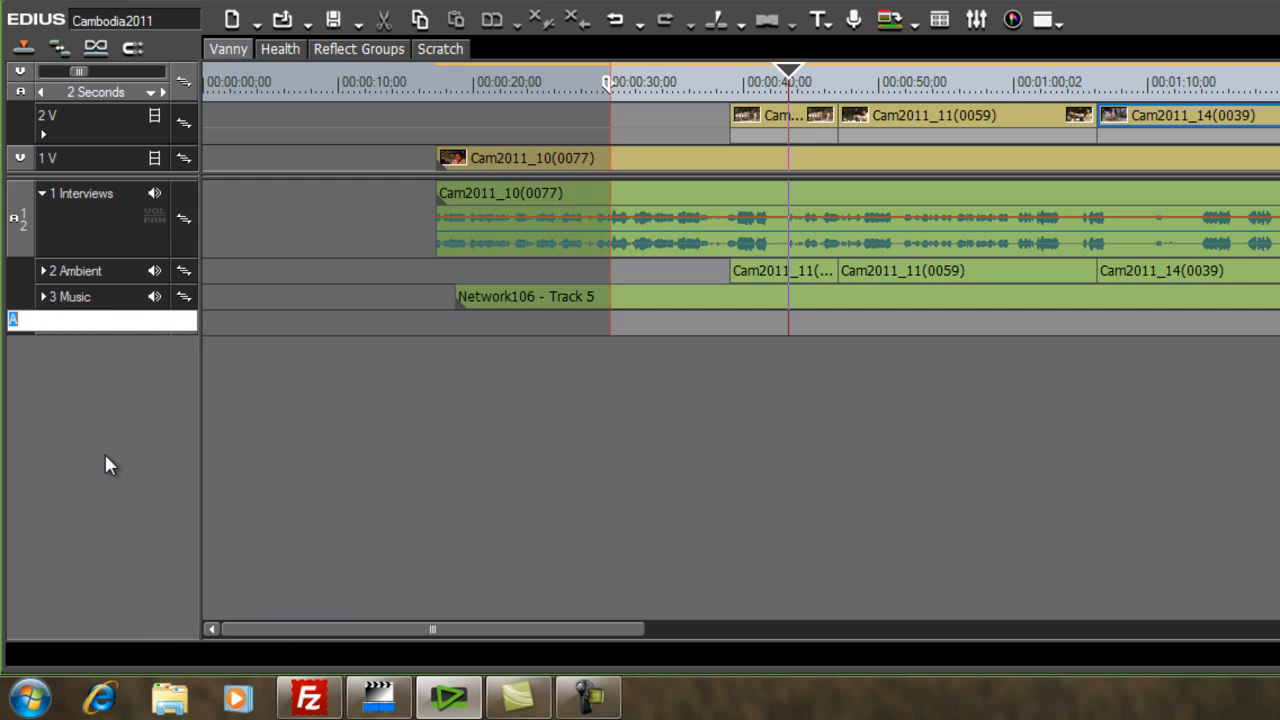
text(Sound Effects)
key(Return)
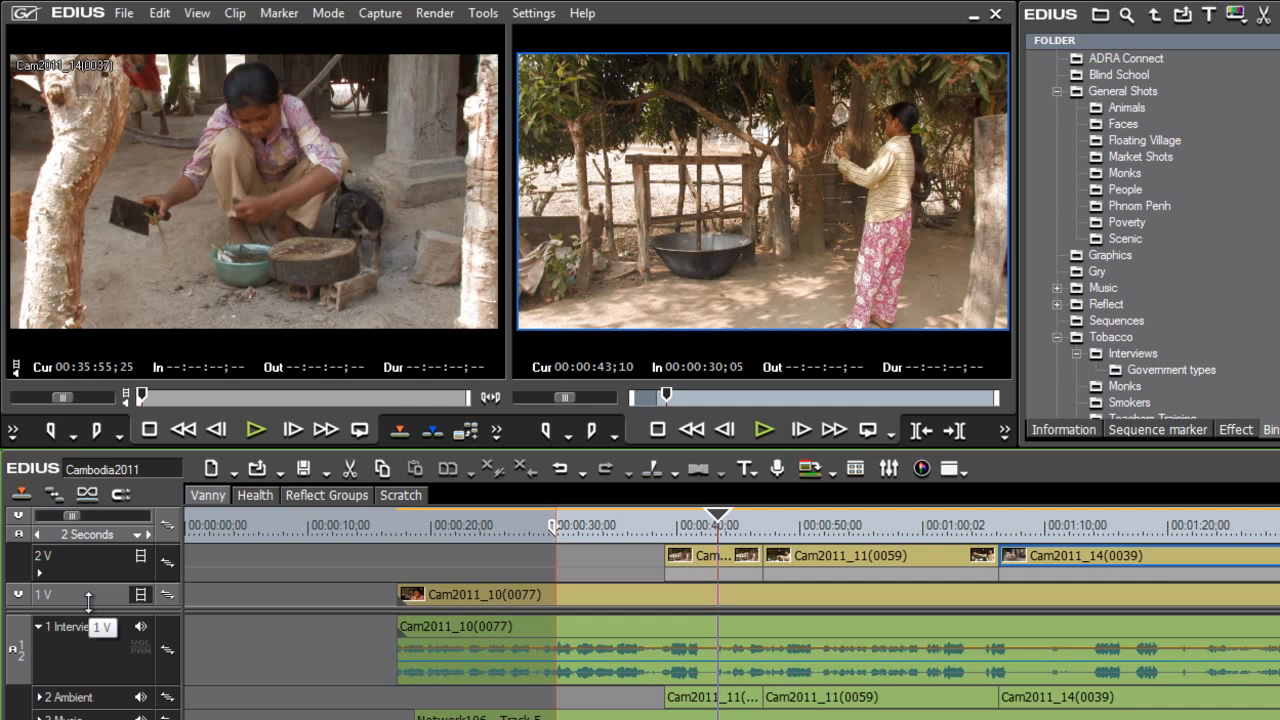
- Enlarge video track 1V for bigger clip thumbnails and scrub the playhead back to 00:00:20;00
drag(88, 600, 92, 712)
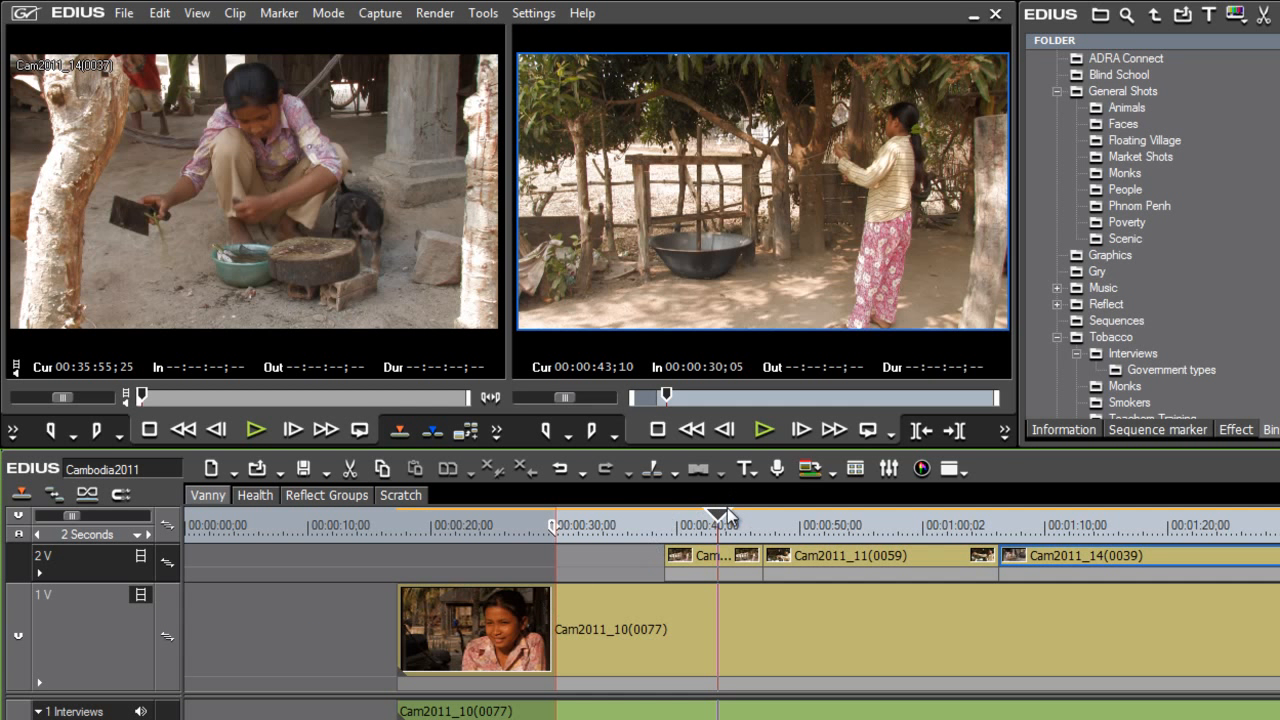
drag(720, 514, 519, 555)
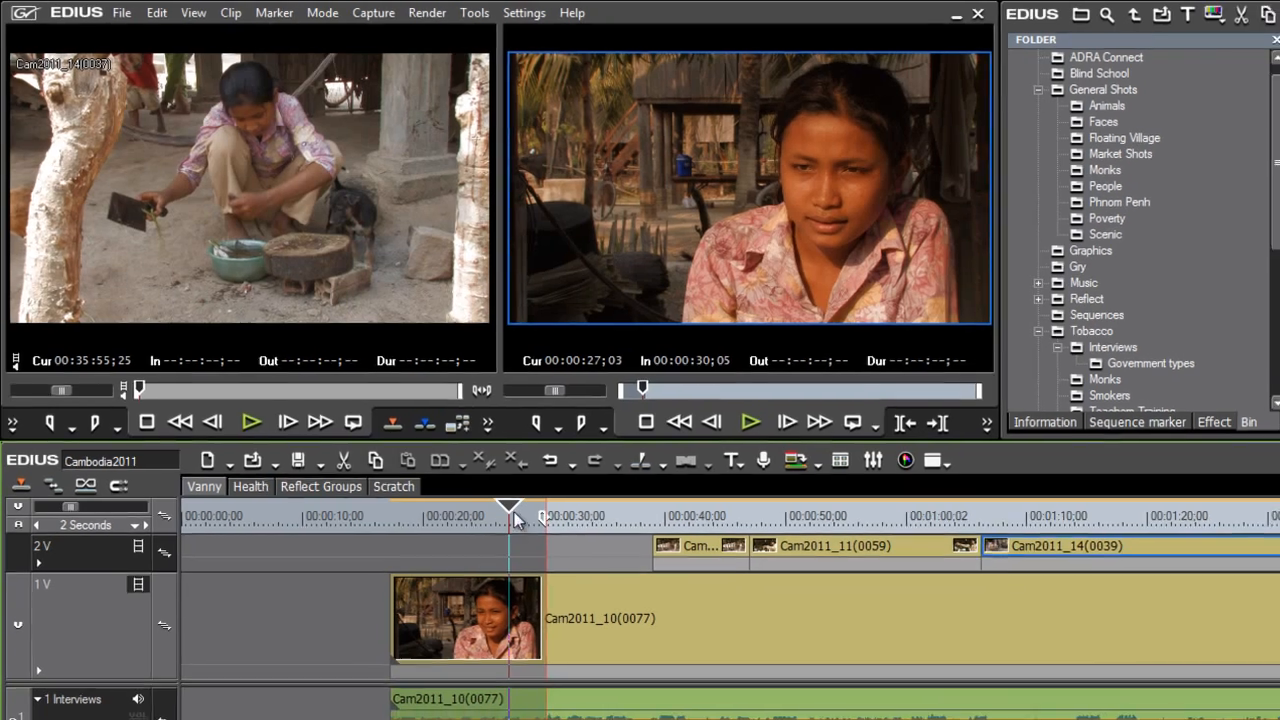
drag(518, 516, 338, 423)
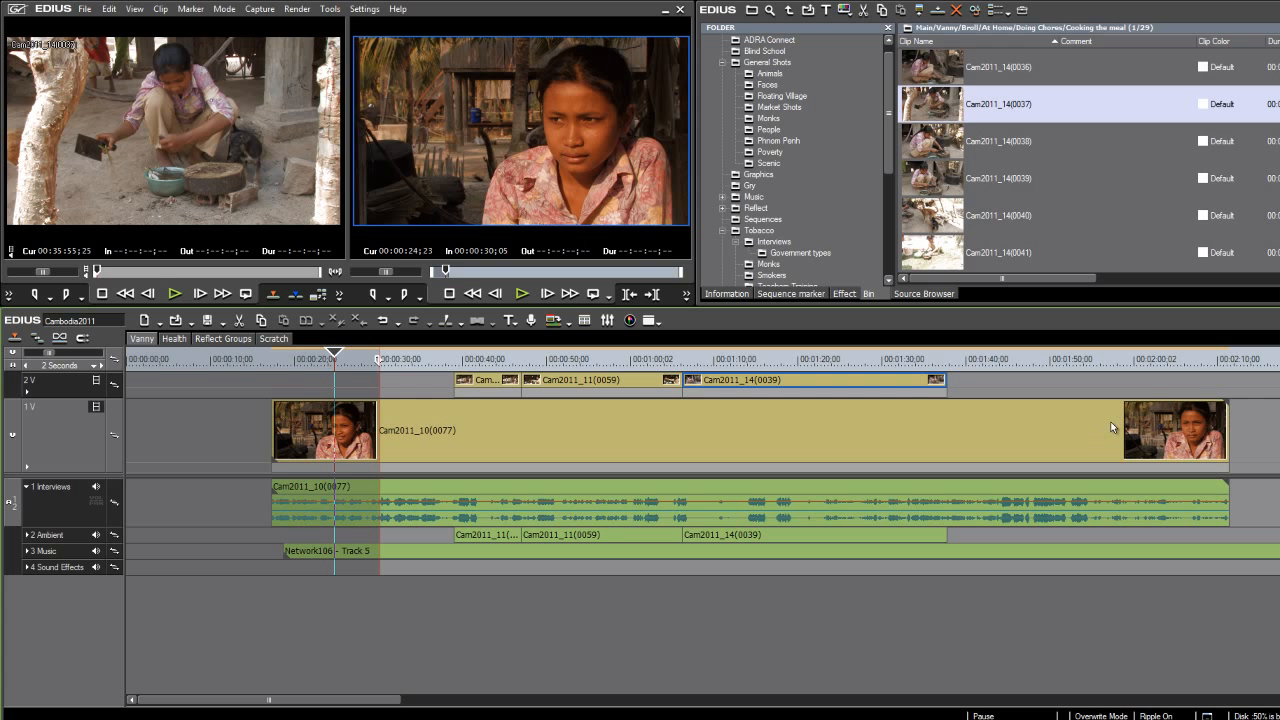
drag(335, 355, 294, 375)
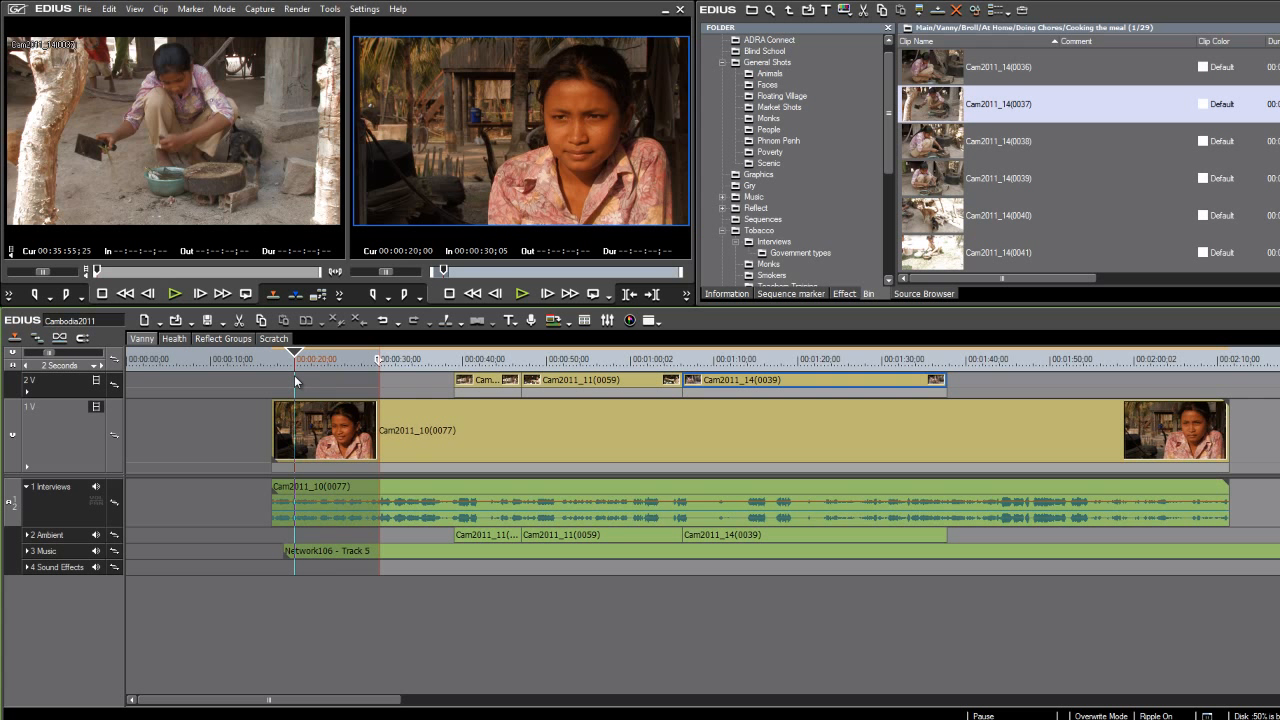
- Expand track 1V's mixer lane, enable MIX, add opacity keyframes to Cam2011_10(0077), and lower the starting one to the lane's bottom for a fade-in
click(27, 470)
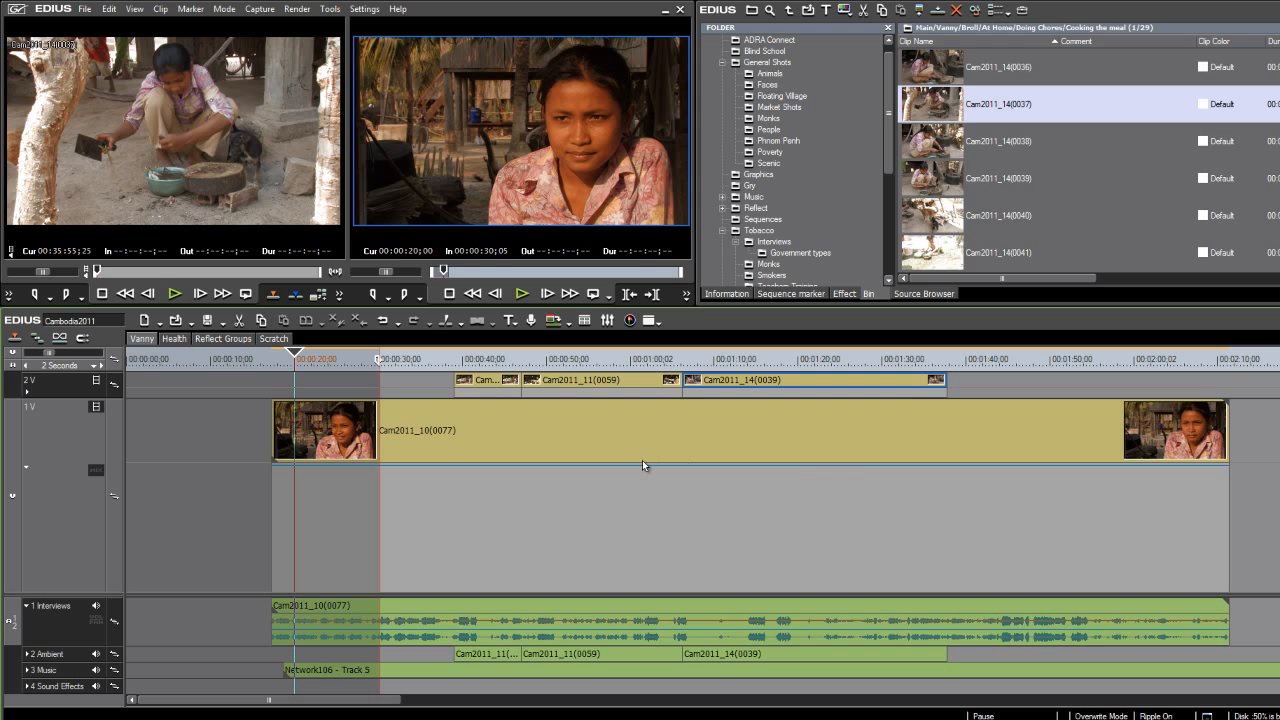
click(95, 472)
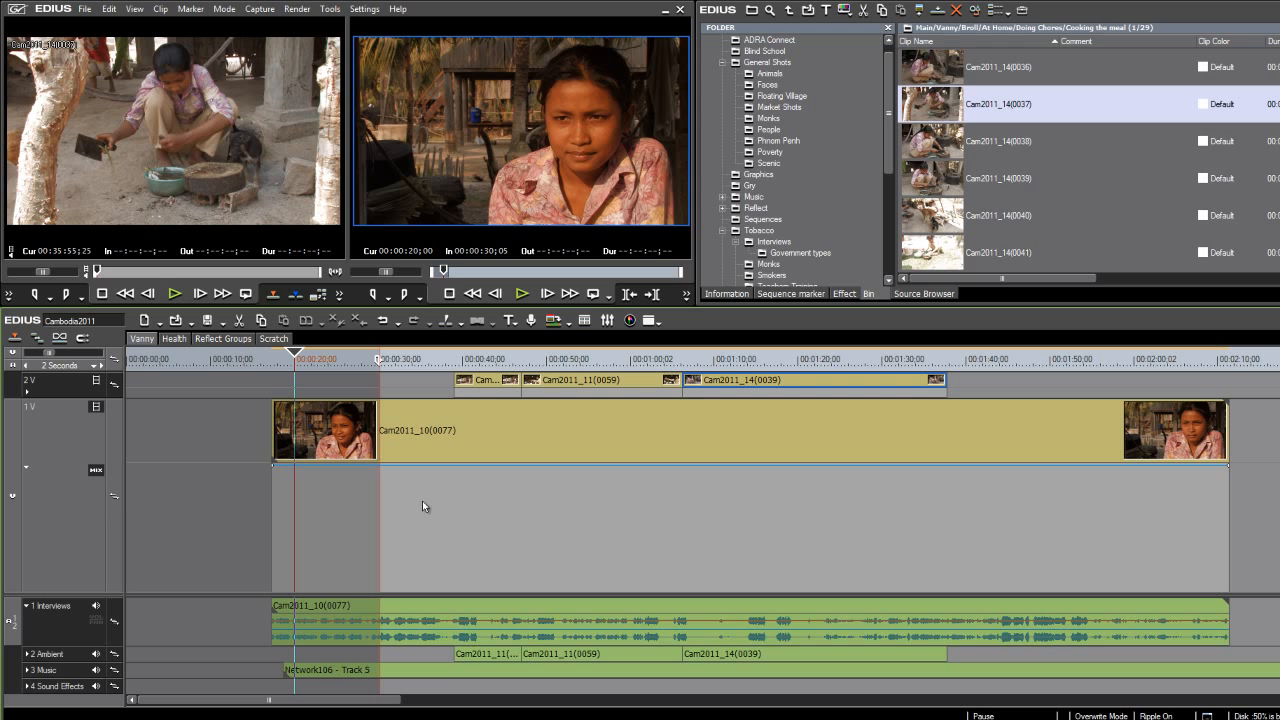
key(ctrl+z)
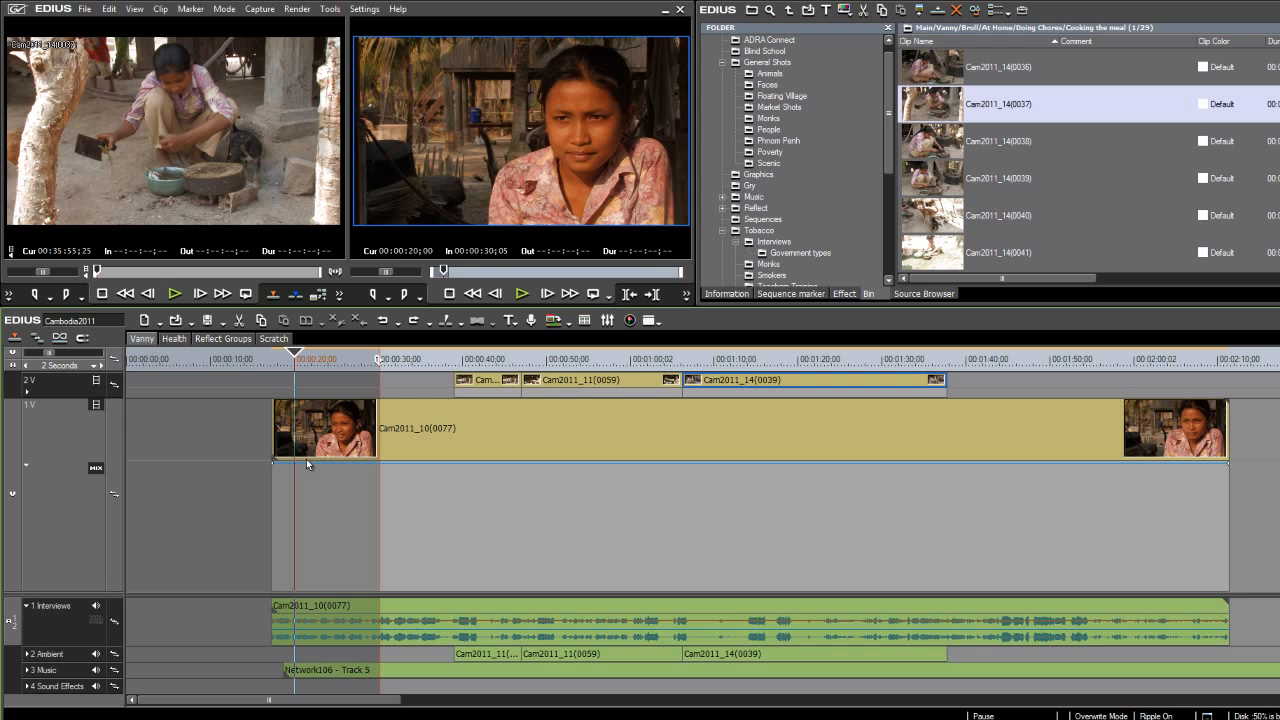
click(393, 462)
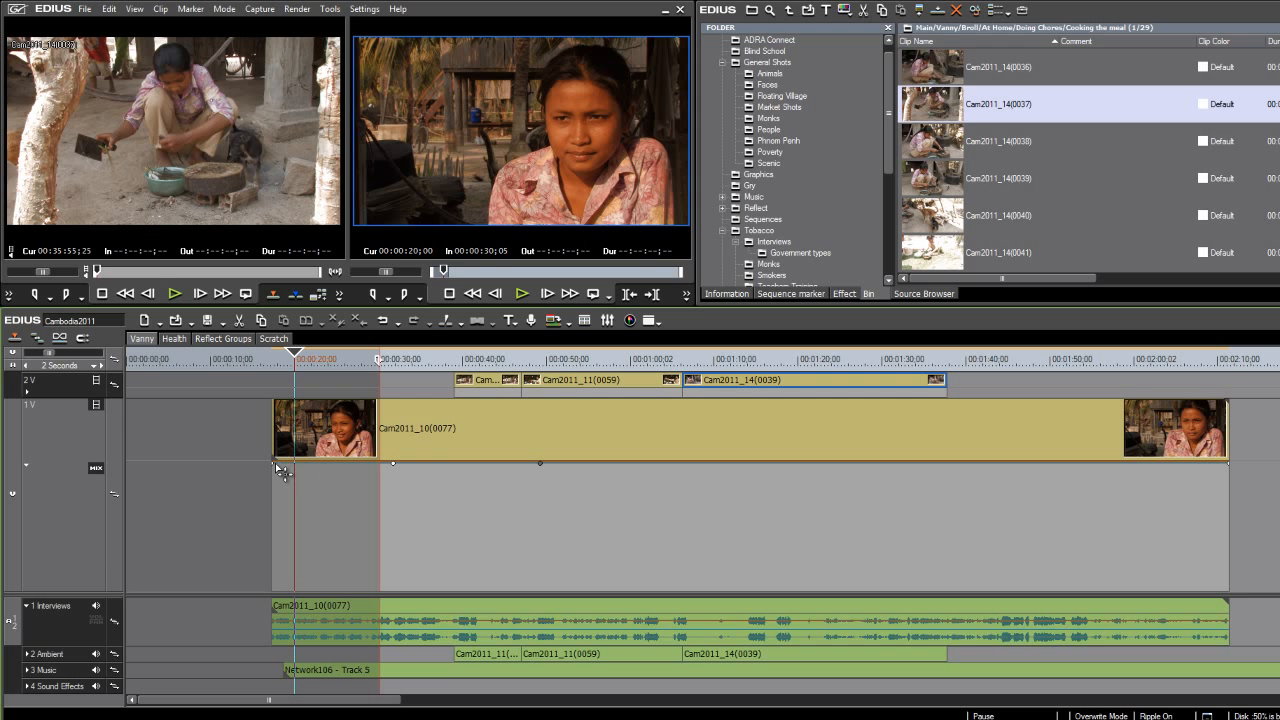
drag(278, 470, 295, 630)
- Shorten the fade-in of Cam2011_10(0077) to about two seconds and play it back from 00:00:15;00
drag(302, 356, 255, 373)
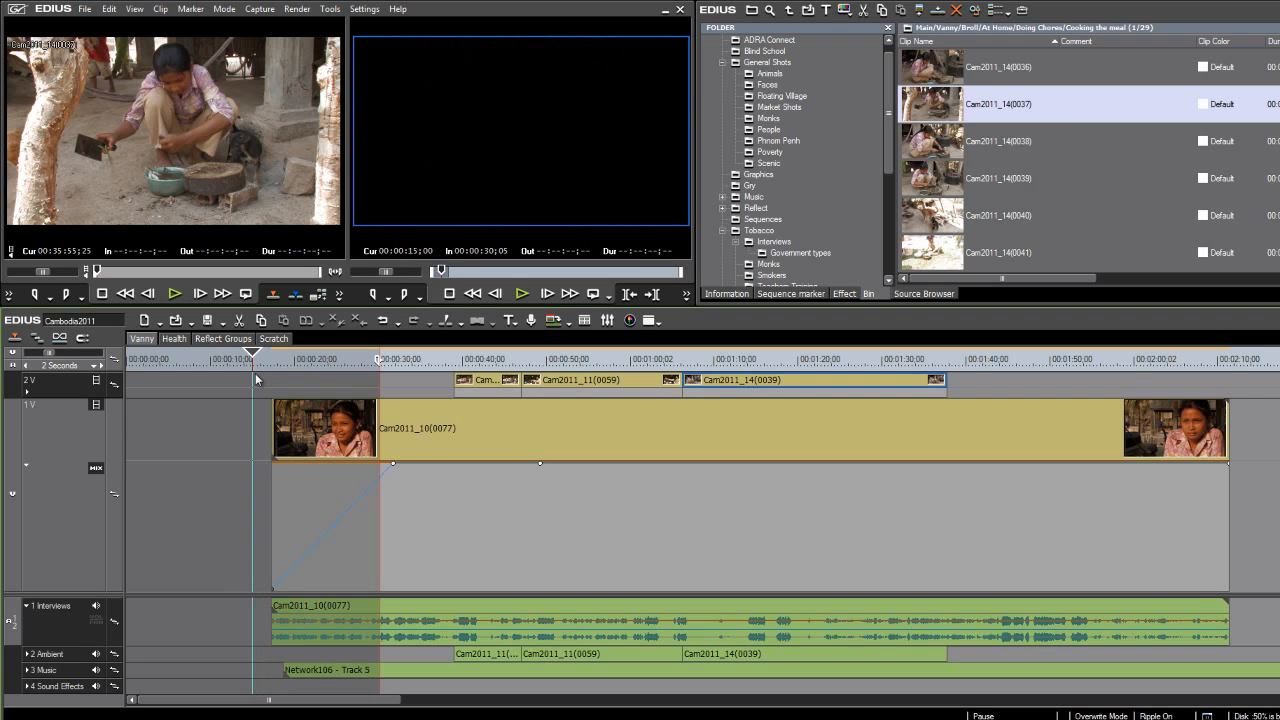
key(space)
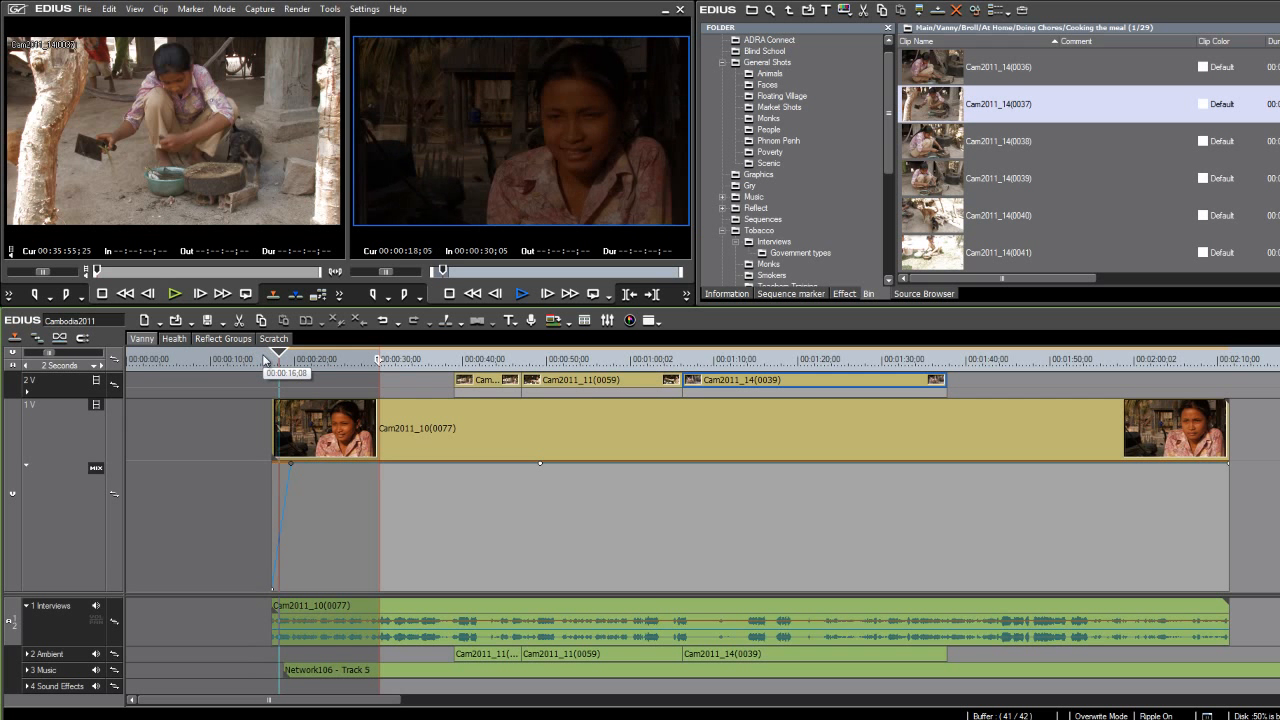
key(space)
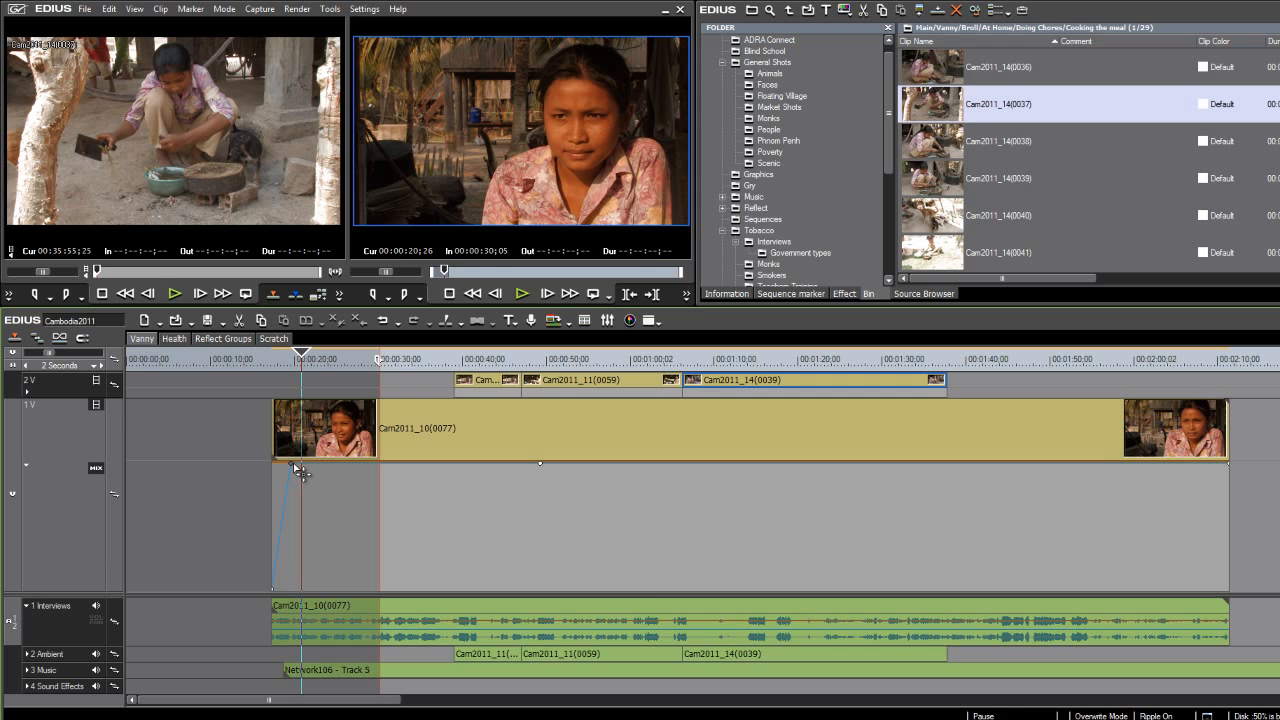
- Lower opacity keyframes on Cam2011_10(0077) at about 00:00:21, 00:00:28 and 00:00:47, then turn off MIX and collapse the mixer lane
mouse_move(293, 464)
drag(369, 470, 362, 523)
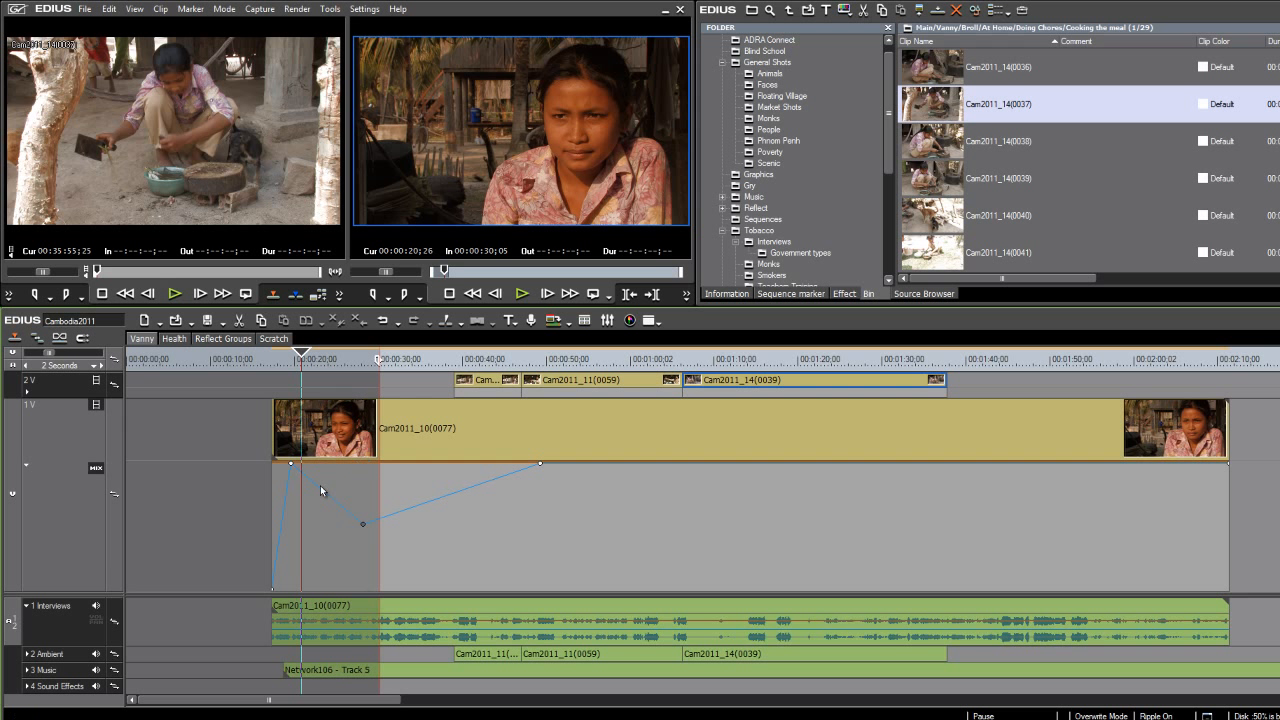
drag(292, 464, 301, 480)
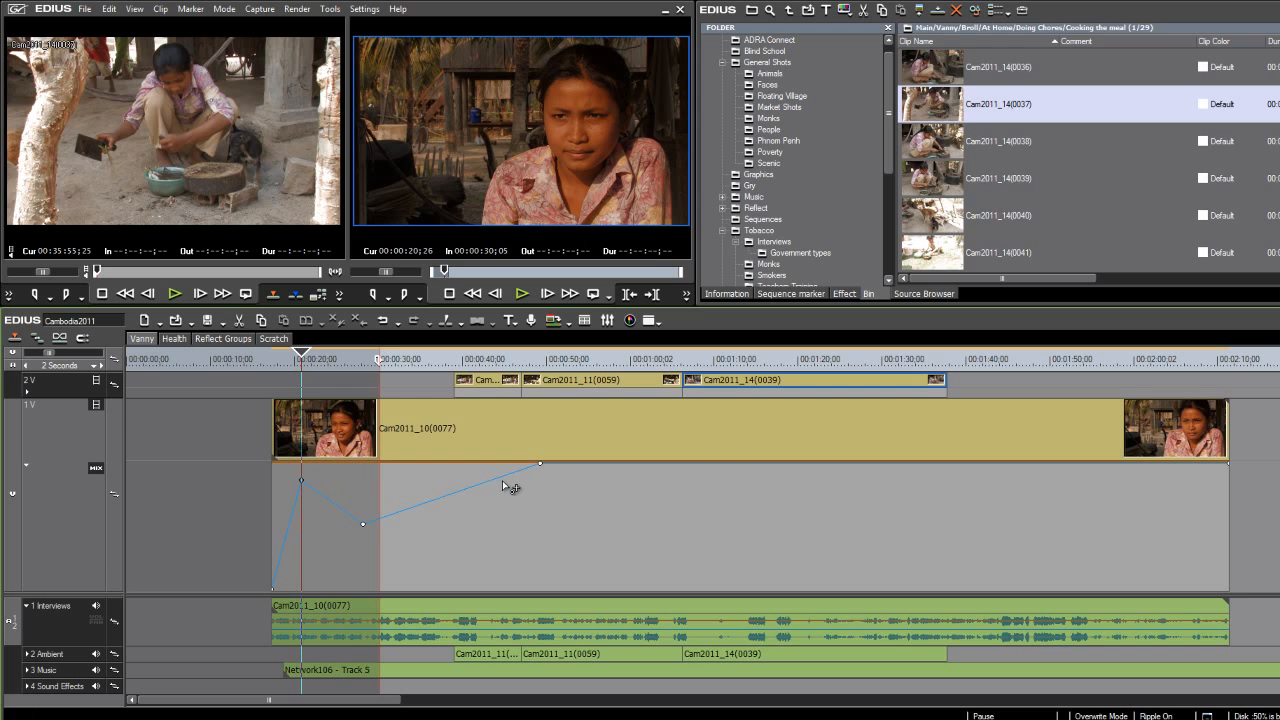
drag(487, 486, 521, 540)
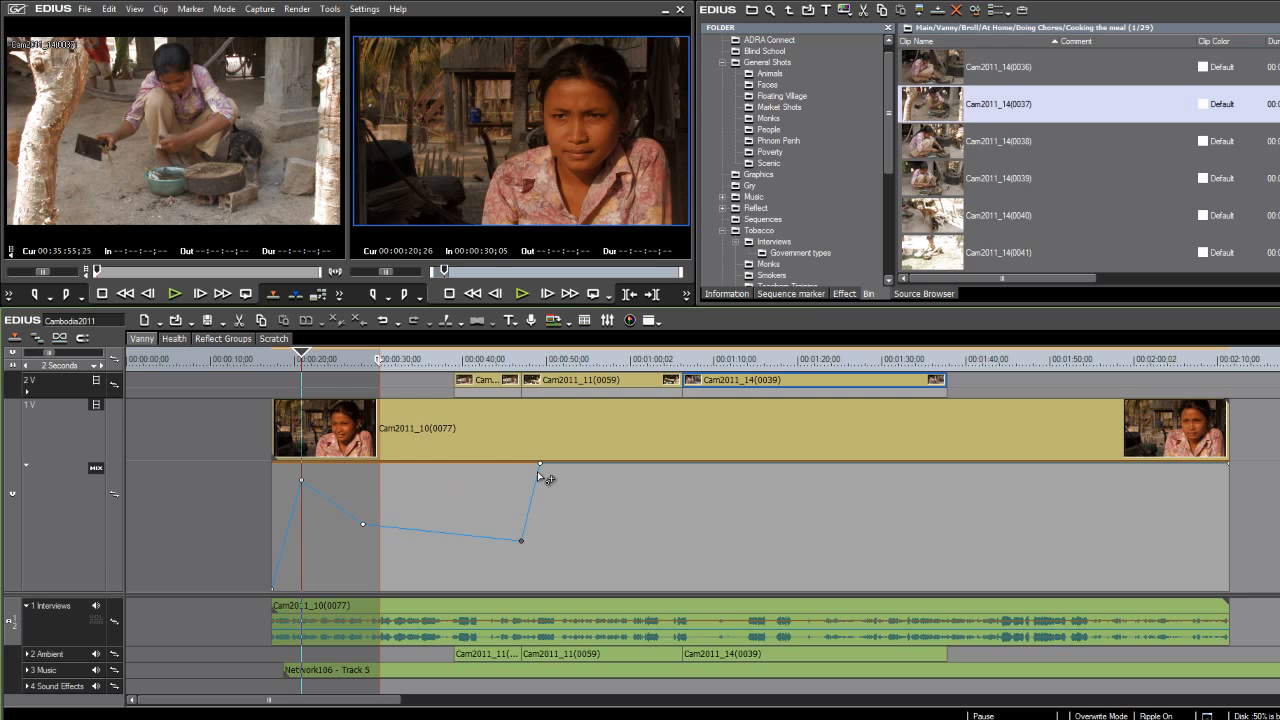
click(96, 467)
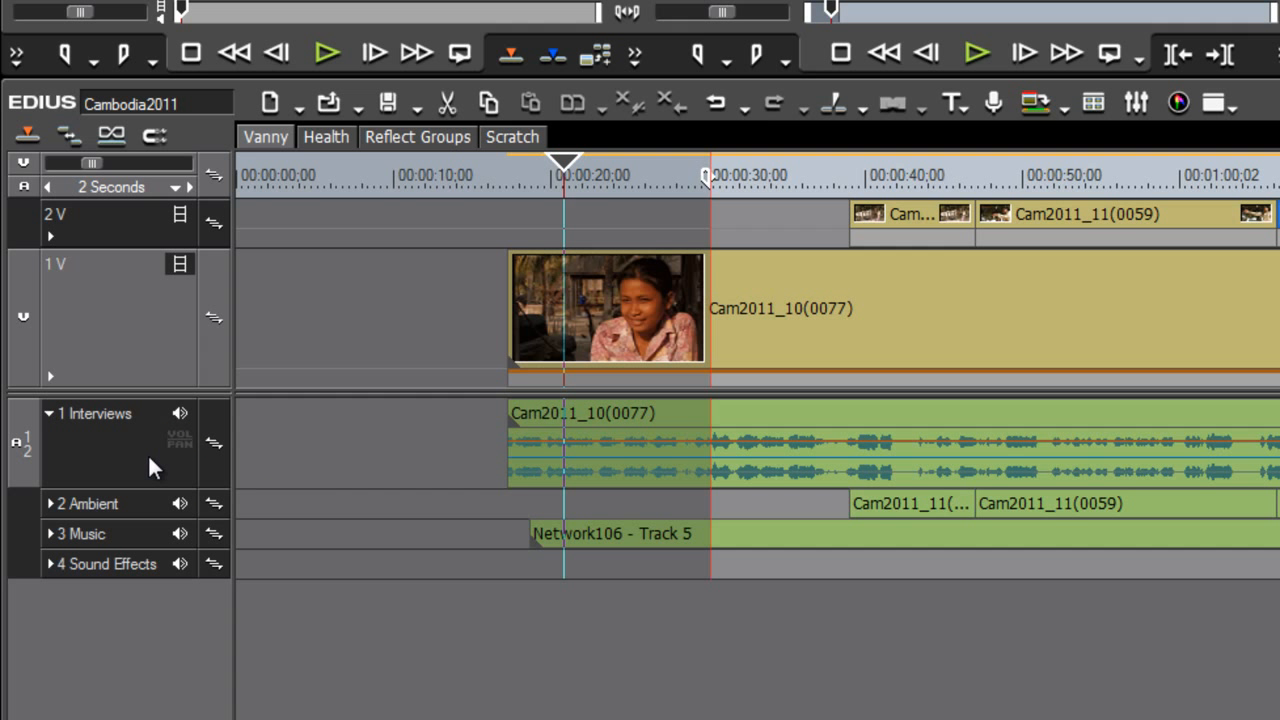
- Select Cam2011_10(0077), enable VOL on track 1 Interviews, and try lowering a volume keyframe at about 00:00:33
click(60, 453)
click(694, 175)
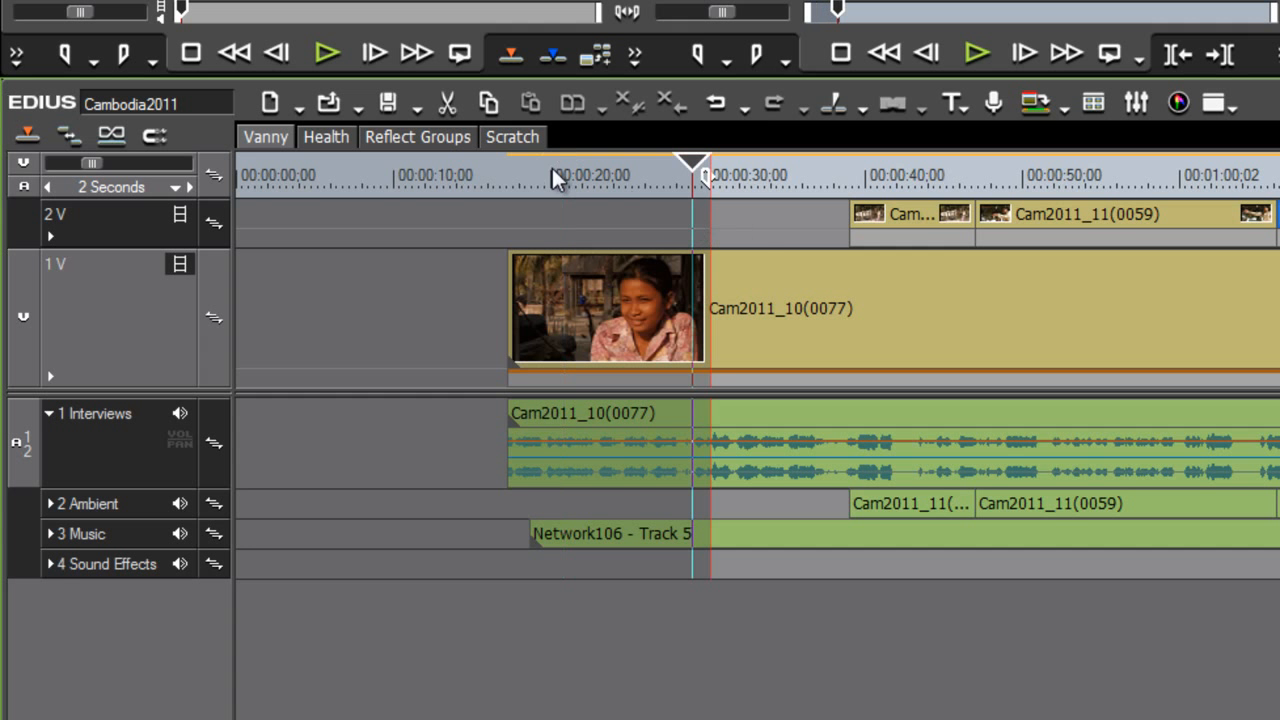
click(790, 460)
click(782, 443)
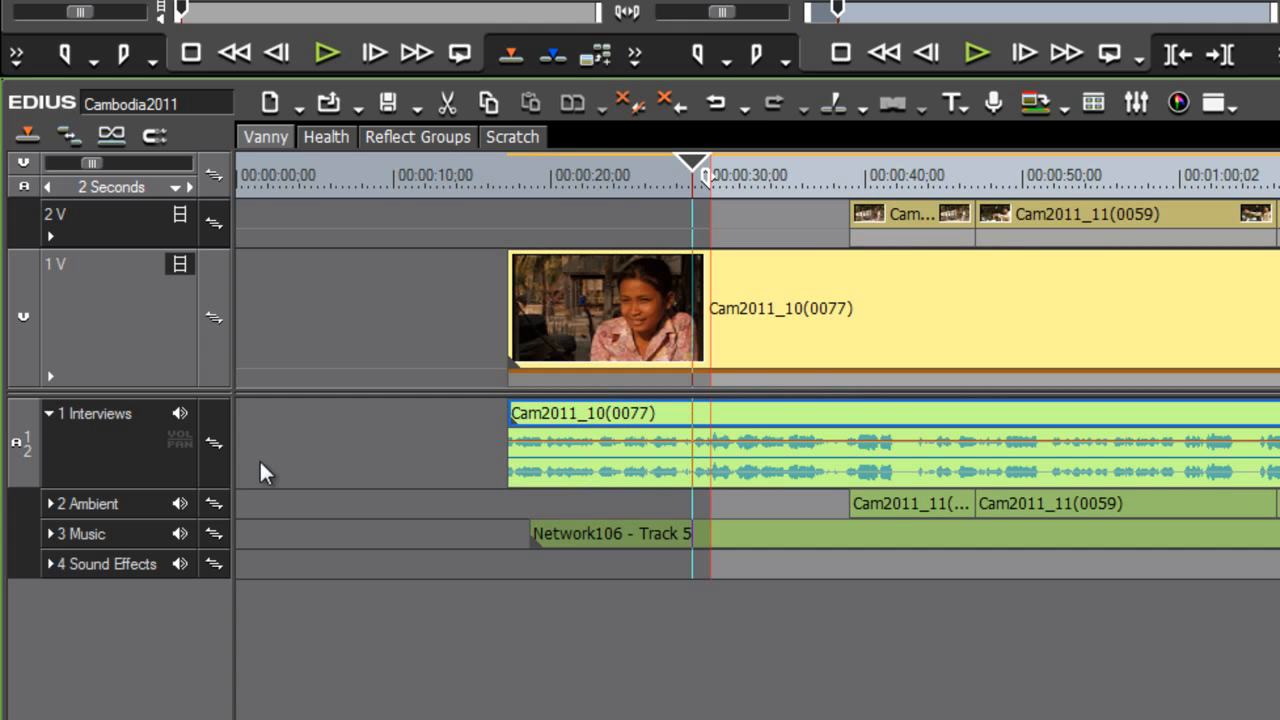
click(182, 440)
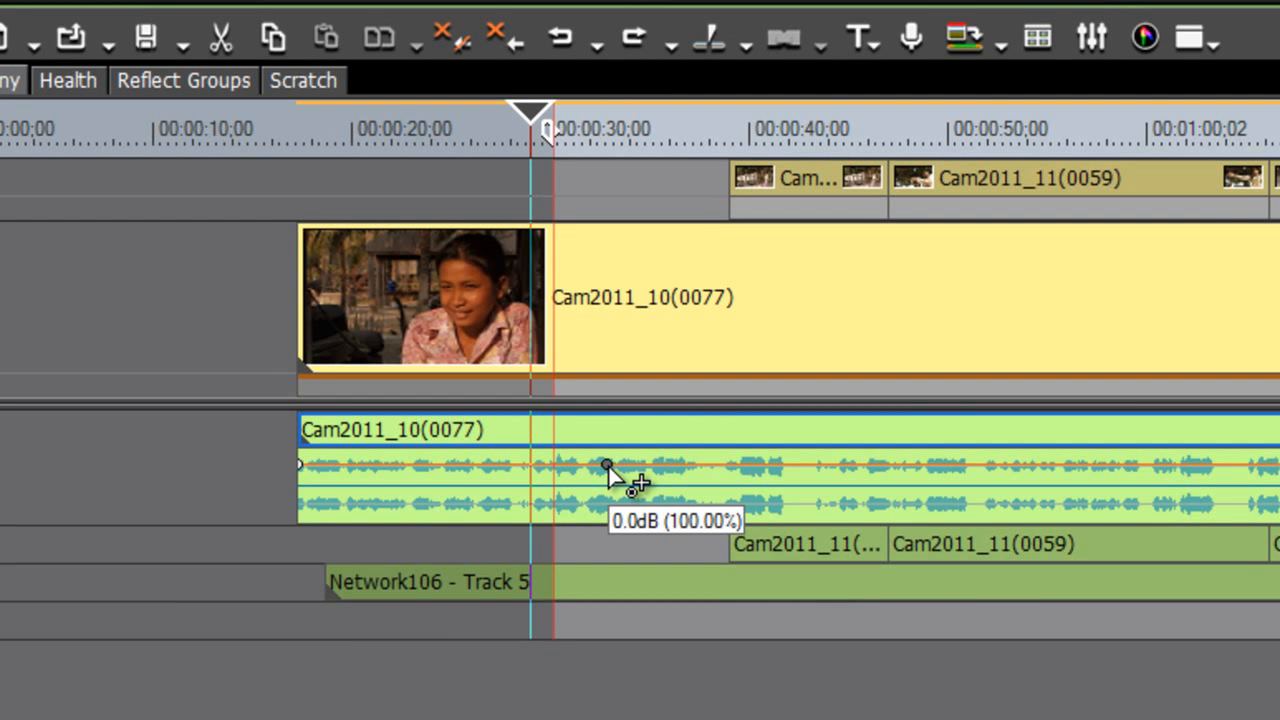
drag(607, 466, 608, 520)
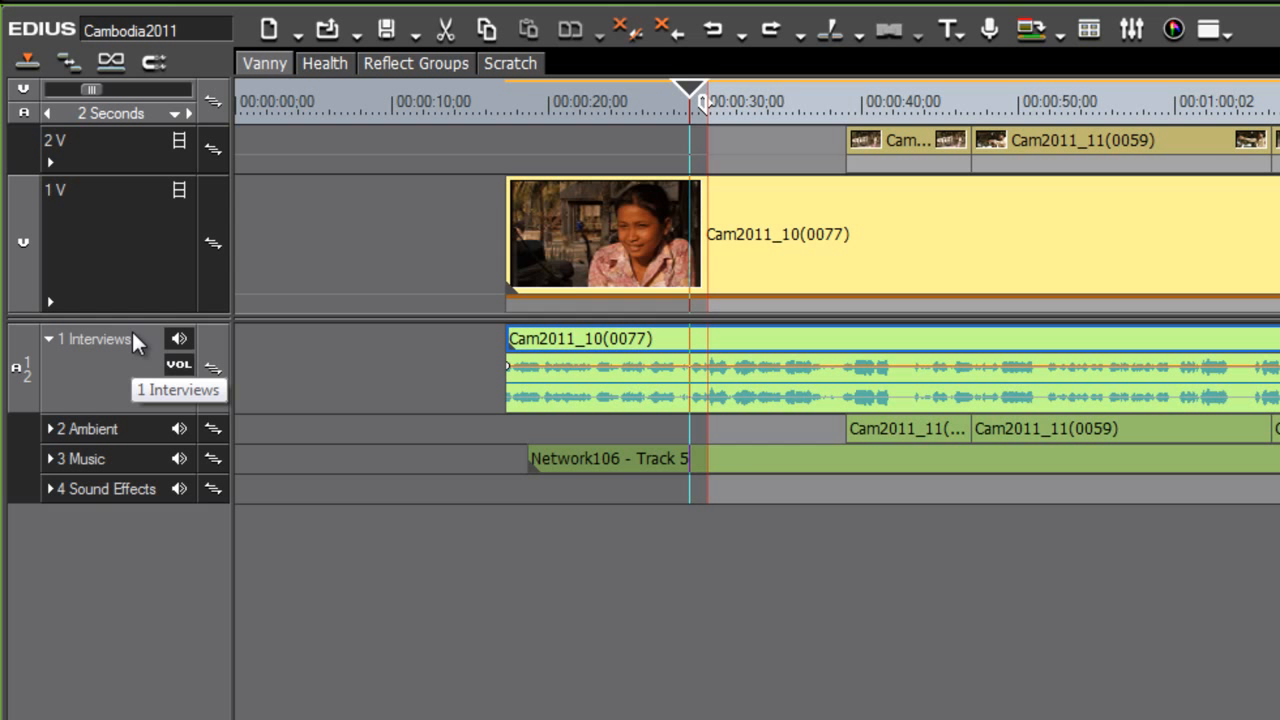
- Enlarge track 1 Interviews and lower the whole volume line of Cam2011_10(0077) to just below the divider between its two waveforms
drag(138, 323, 141, 257)
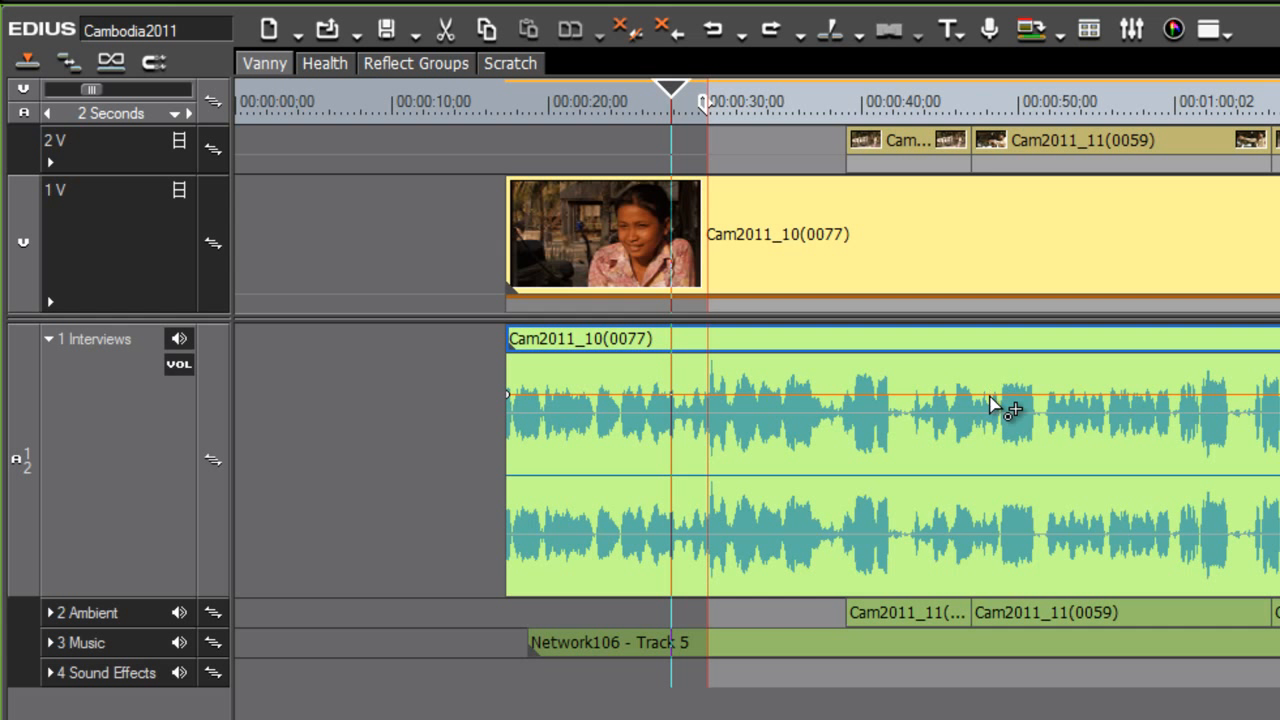
mouse_move(990, 396)
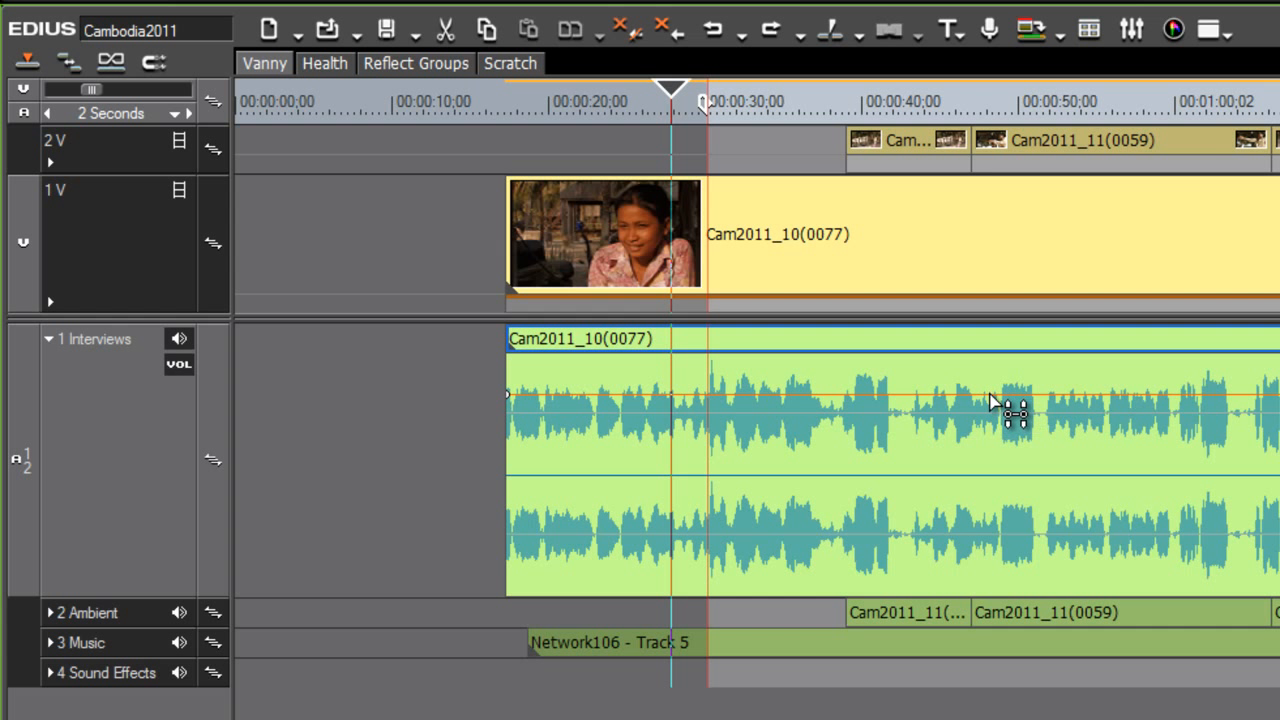
drag(990, 396, 1008, 485)
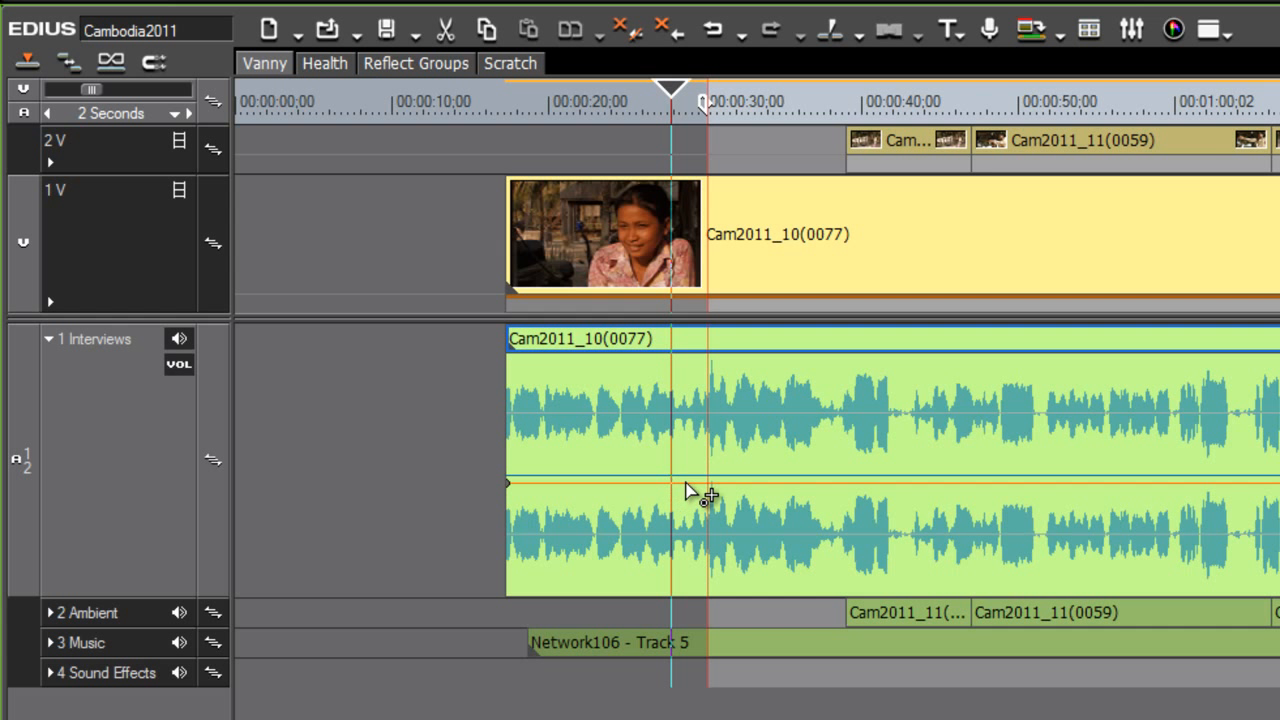
- Add volume keyframes to Cam2011_10(0077) at about 00:00:29, 00:00:43 and 00:00:58, and raise the middle one into the upper waveform
click(689, 484)
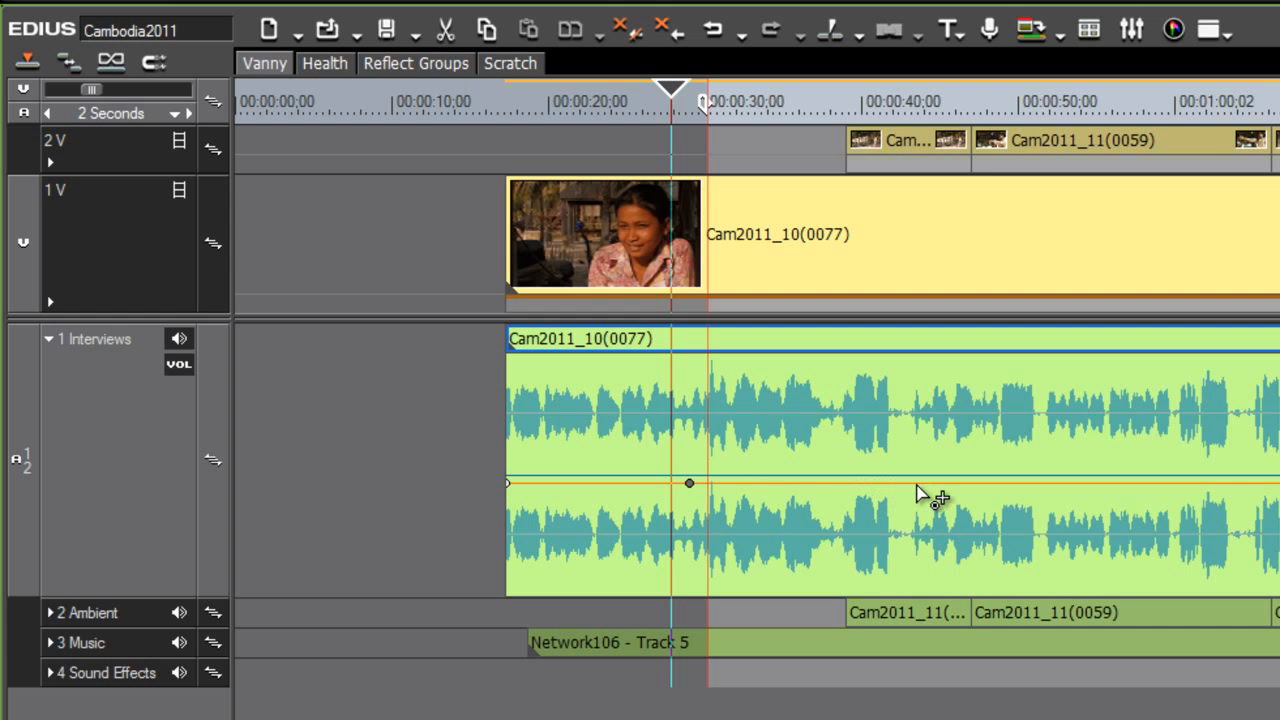
click(903, 483)
click(1148, 483)
drag(903, 483, 912, 416)
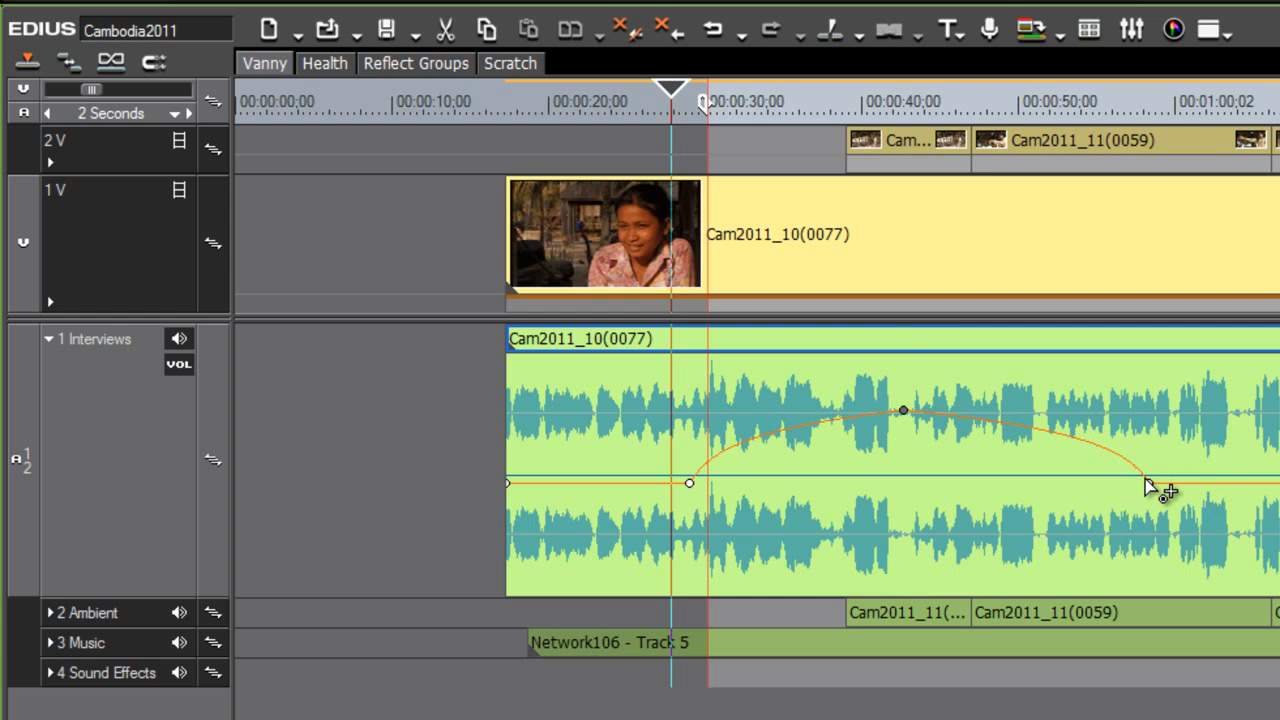
mouse_move(907, 414)
- Switch track 1 Interviews to PAN, undo the last change, try a pan keyframe at about 00:00:44, and turn off VOL/PAN editing
click(181, 366)
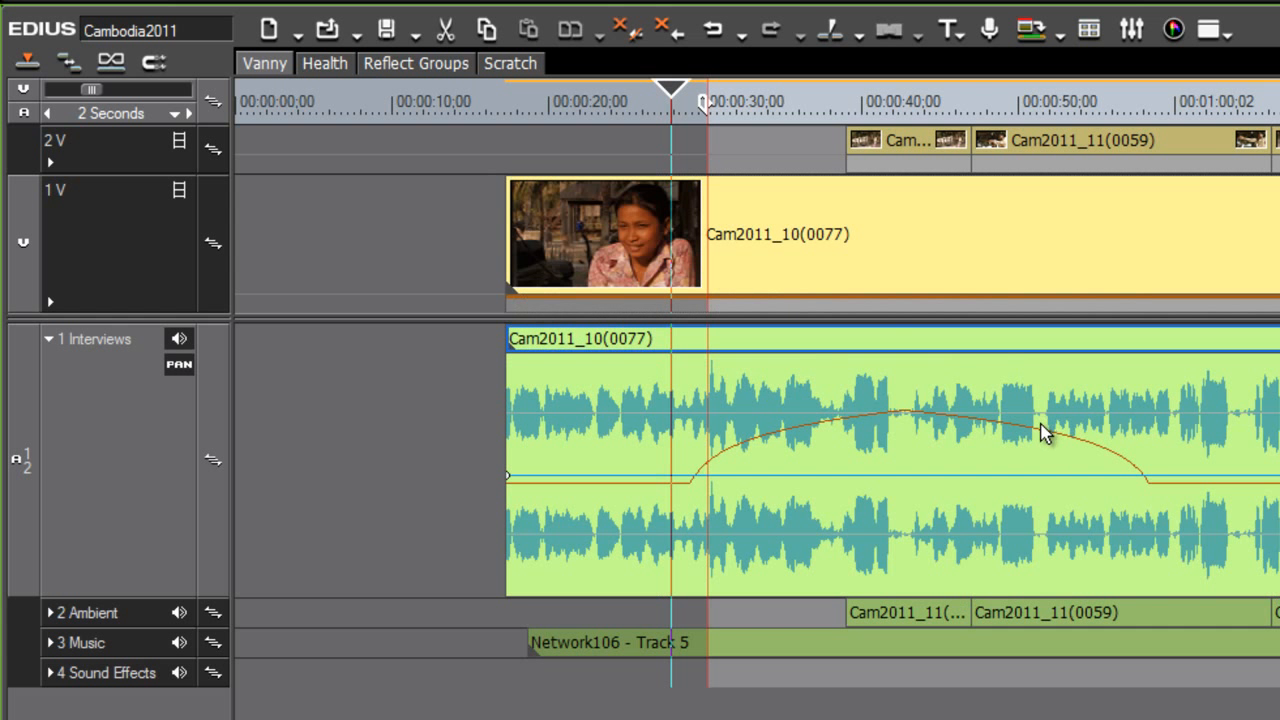
key(ctrl+z)
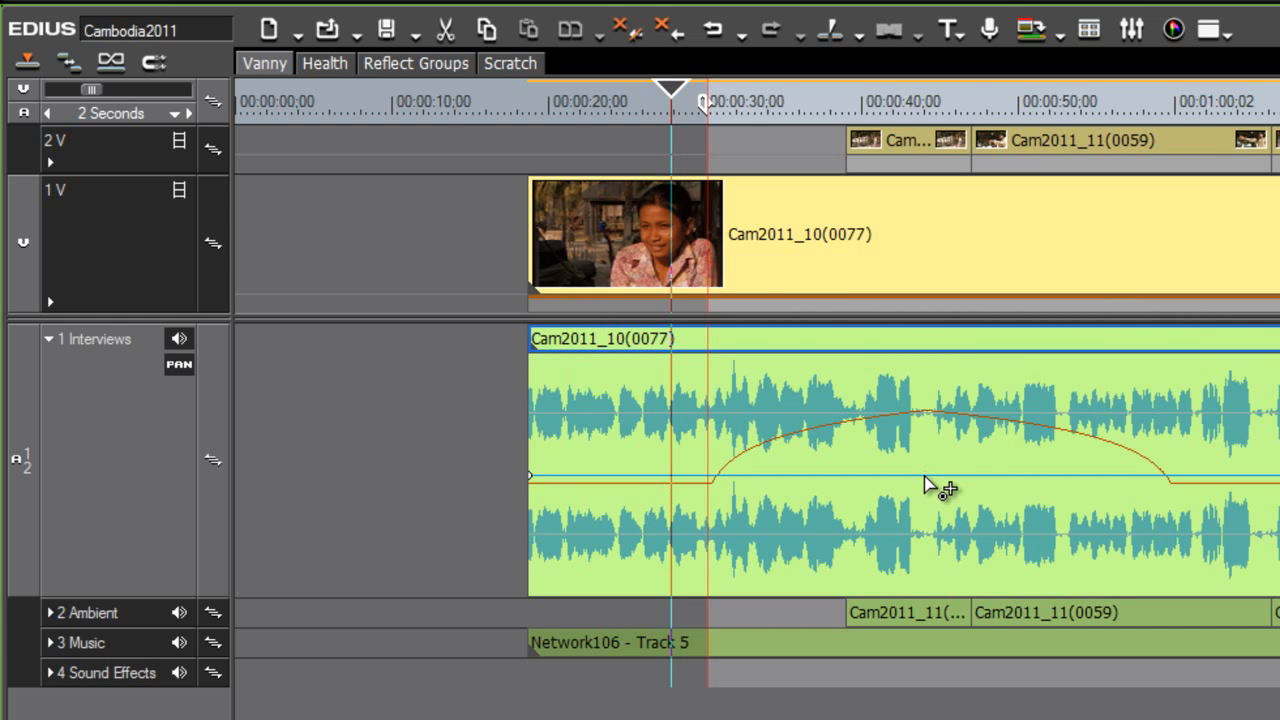
click(923, 476)
mouse_move(923, 475)
mouse_down()
mouse_move(923, 521)
mouse_move(923, 402)
mouse_move(929, 534)
mouse_move(946, 477)
mouse_up()
click(179, 364)
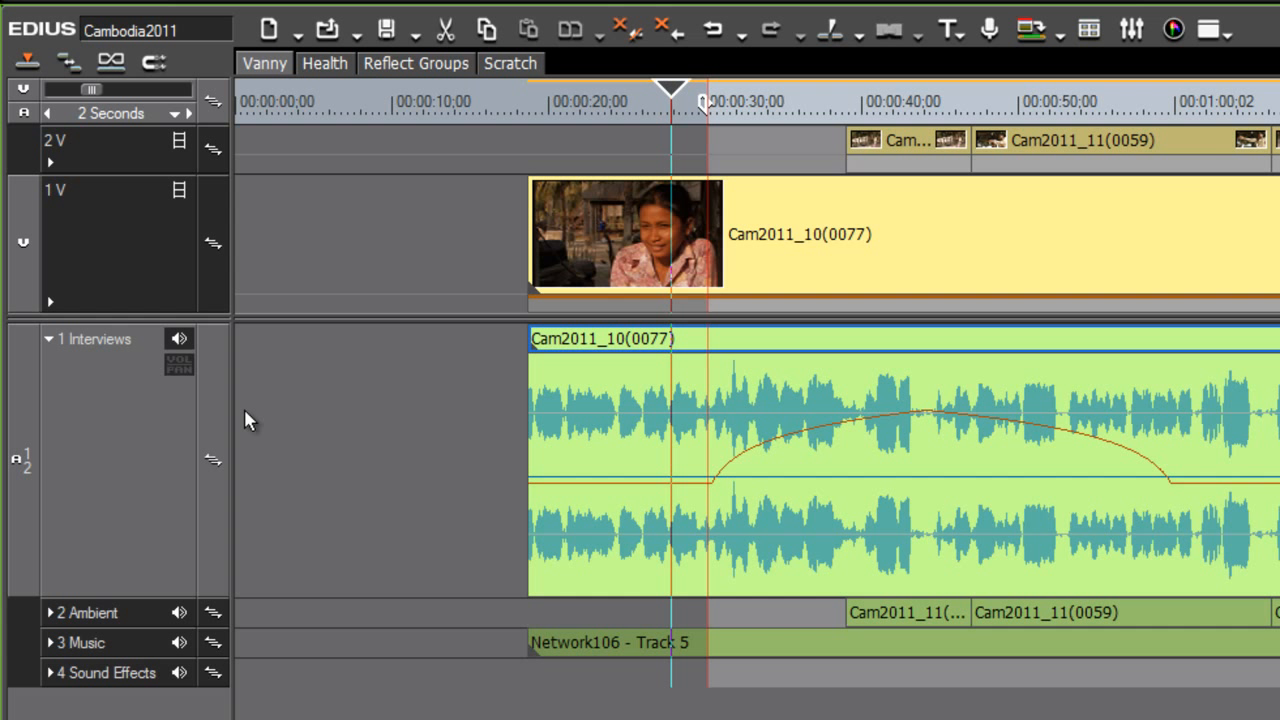
- Move the playhead to about 00:00:27 and toggle the audio of track 1 Interviews, leaving it muted
drag(665, 82, 660, 128)
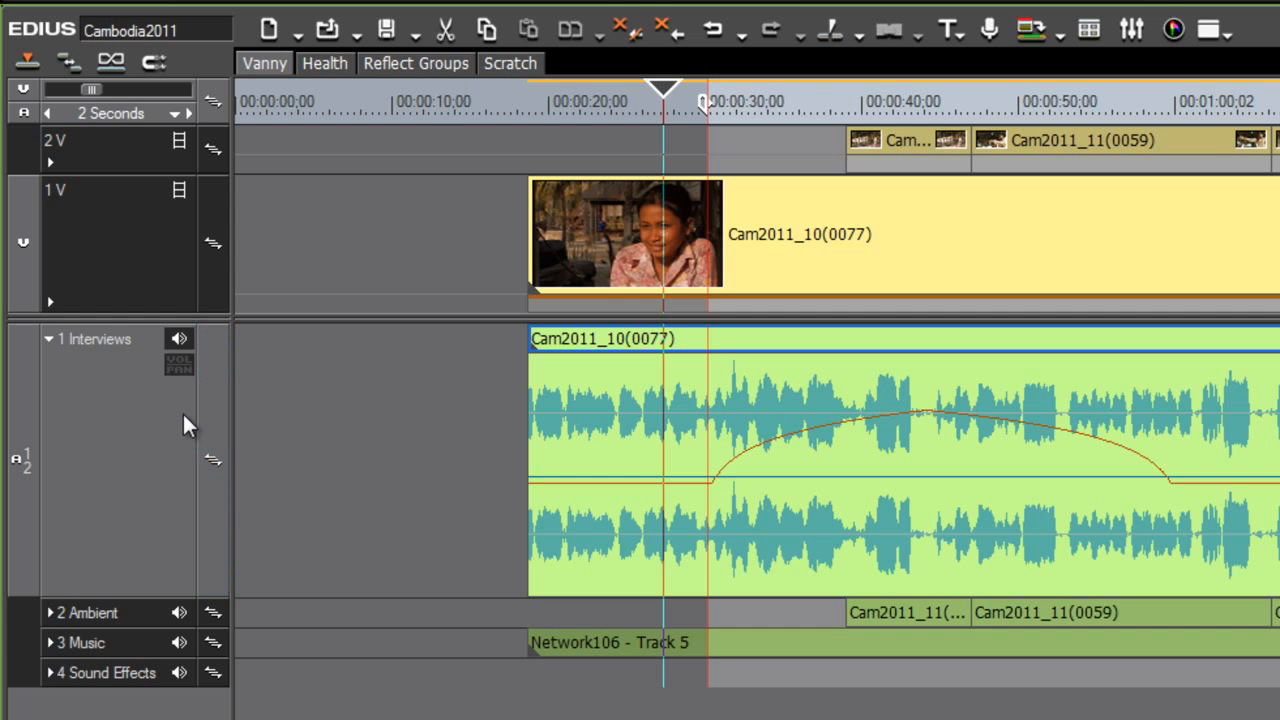
click(177, 341)
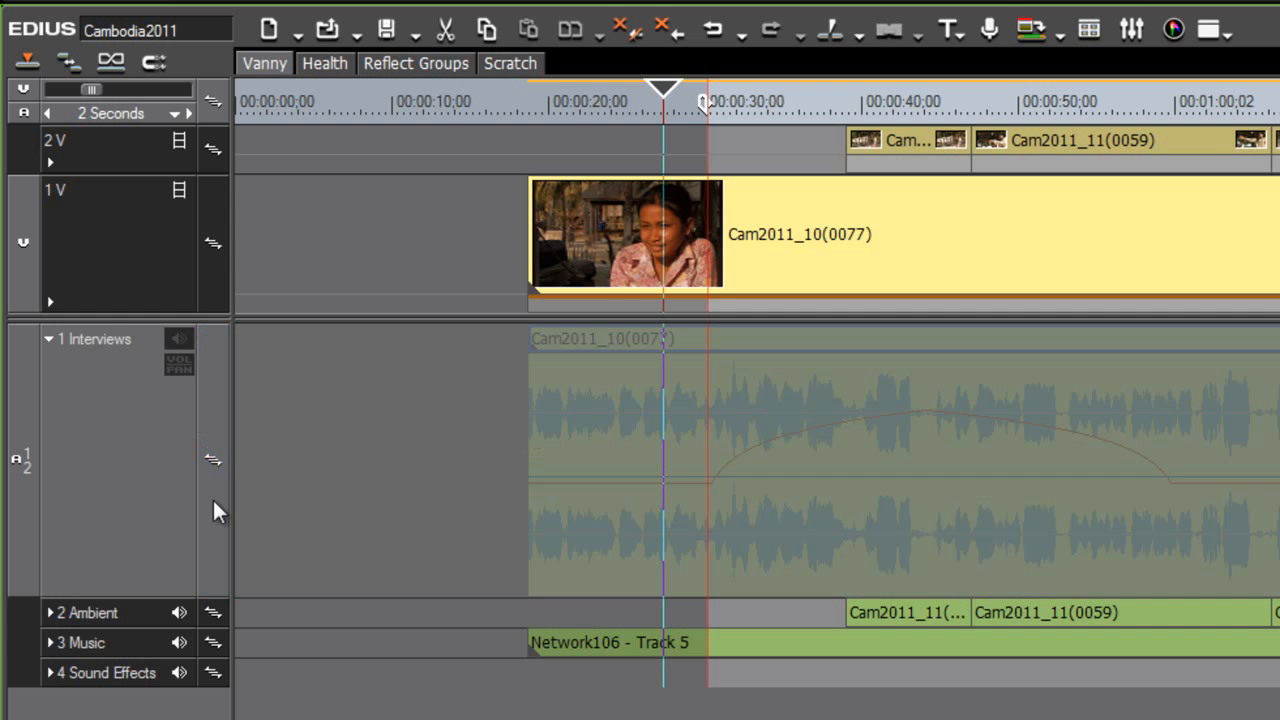
click(179, 341)
click(179, 341)
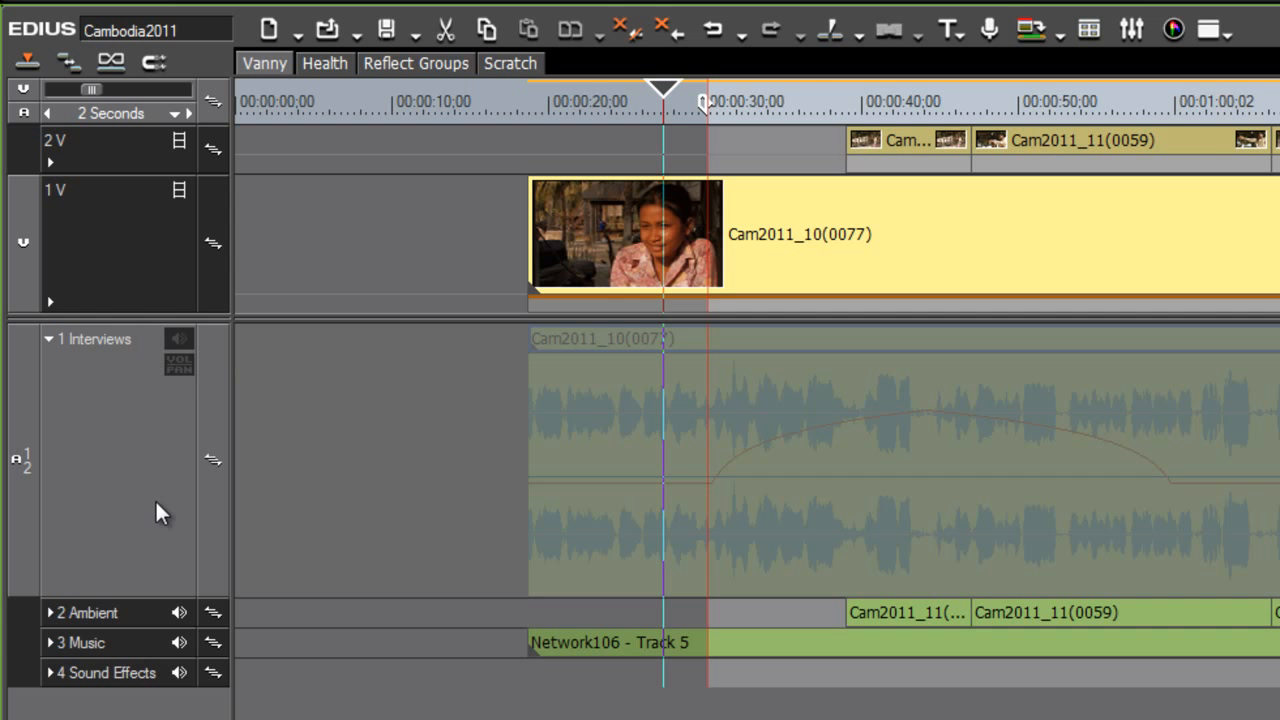
- View the track options of 1 Interviews, select all tracks, and move the playhead to 00:00:22;15
right_click(80, 426)
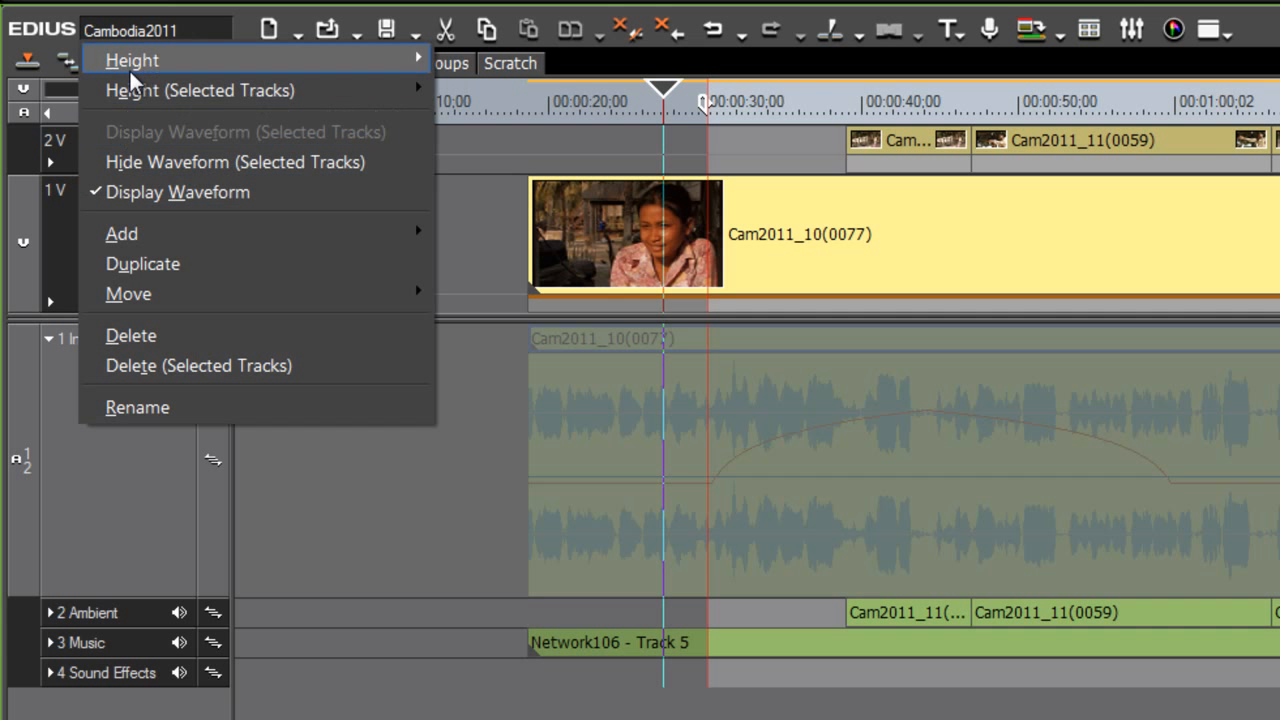
click(133, 464)
double_click(132, 461)
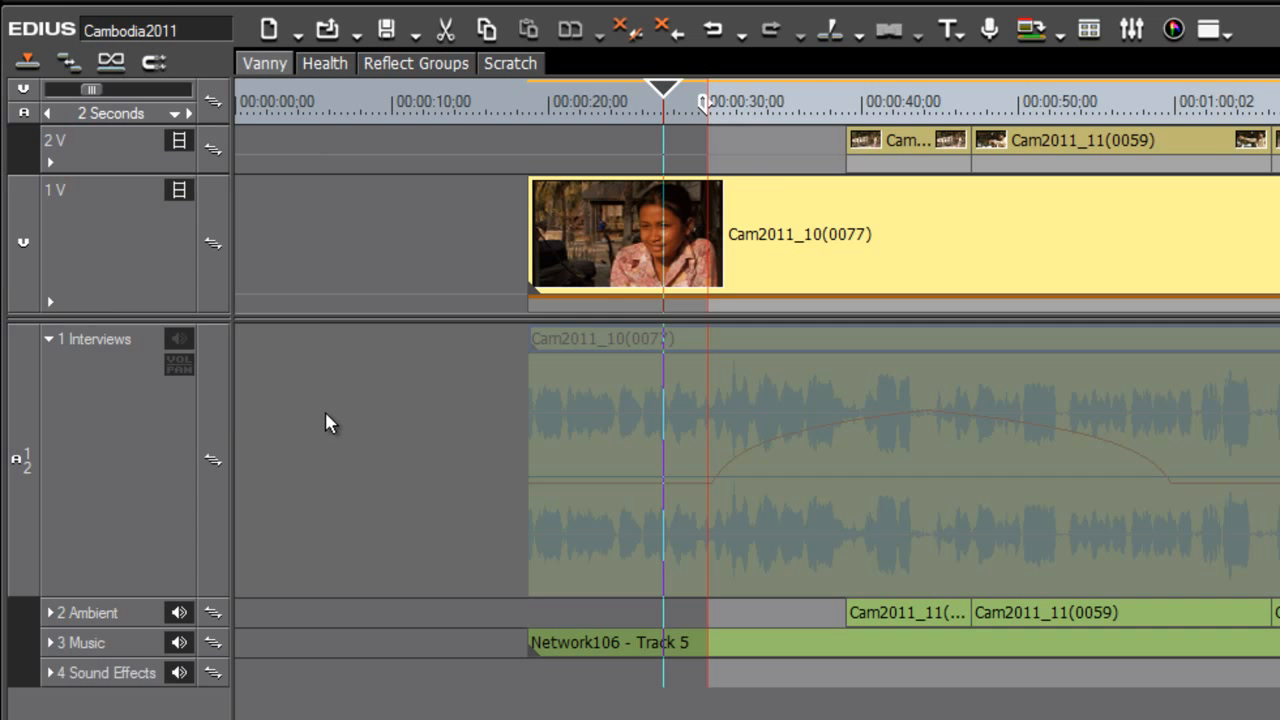
mouse_move(325, 413)
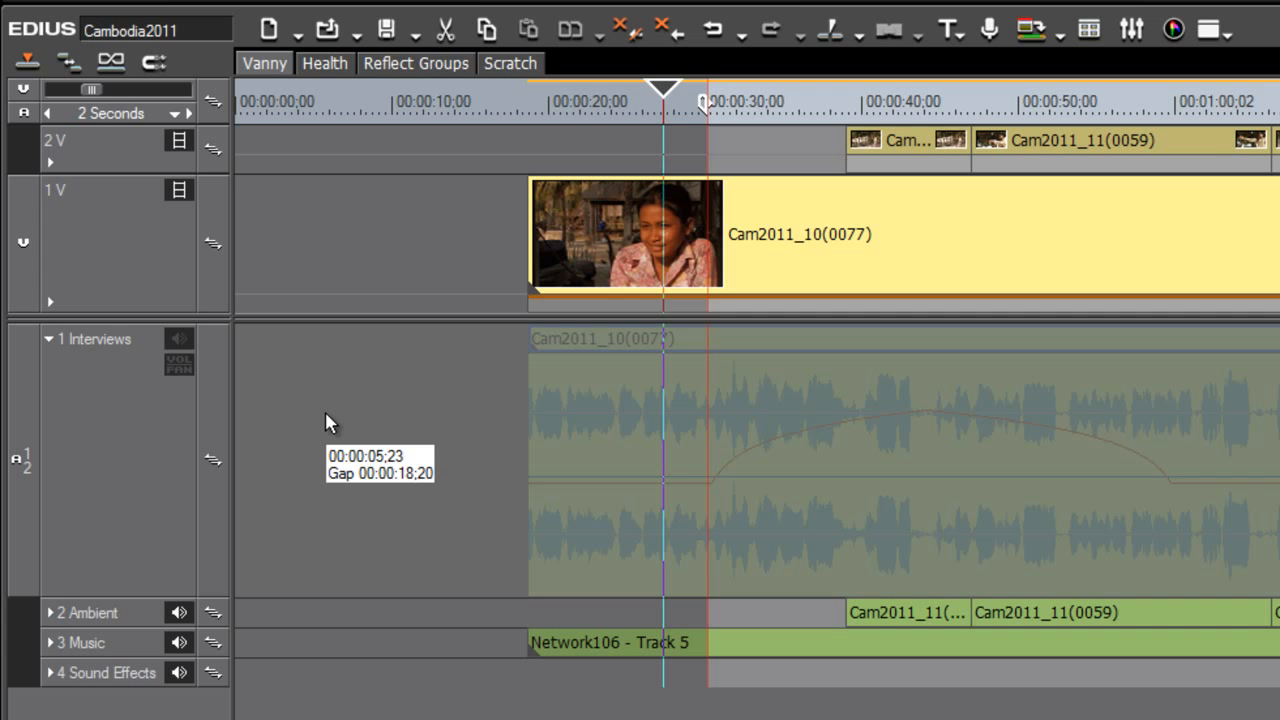
mouse_move(658, 84)
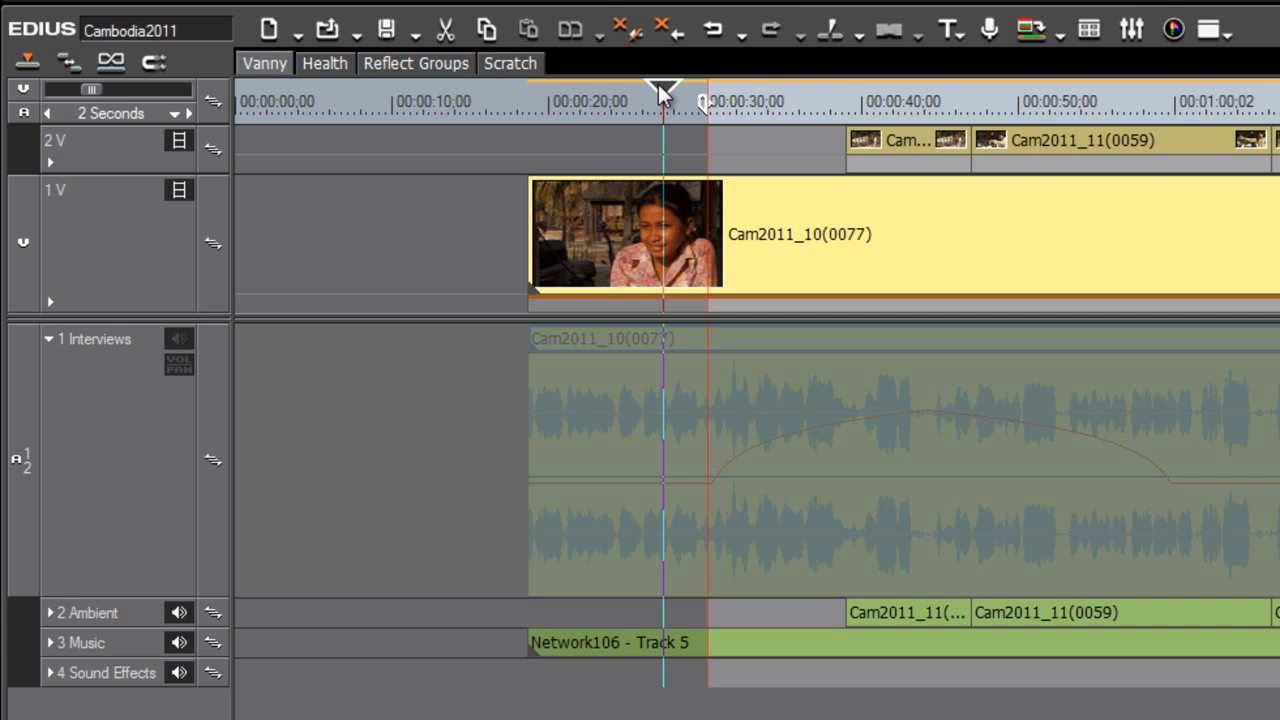
click(584, 128)
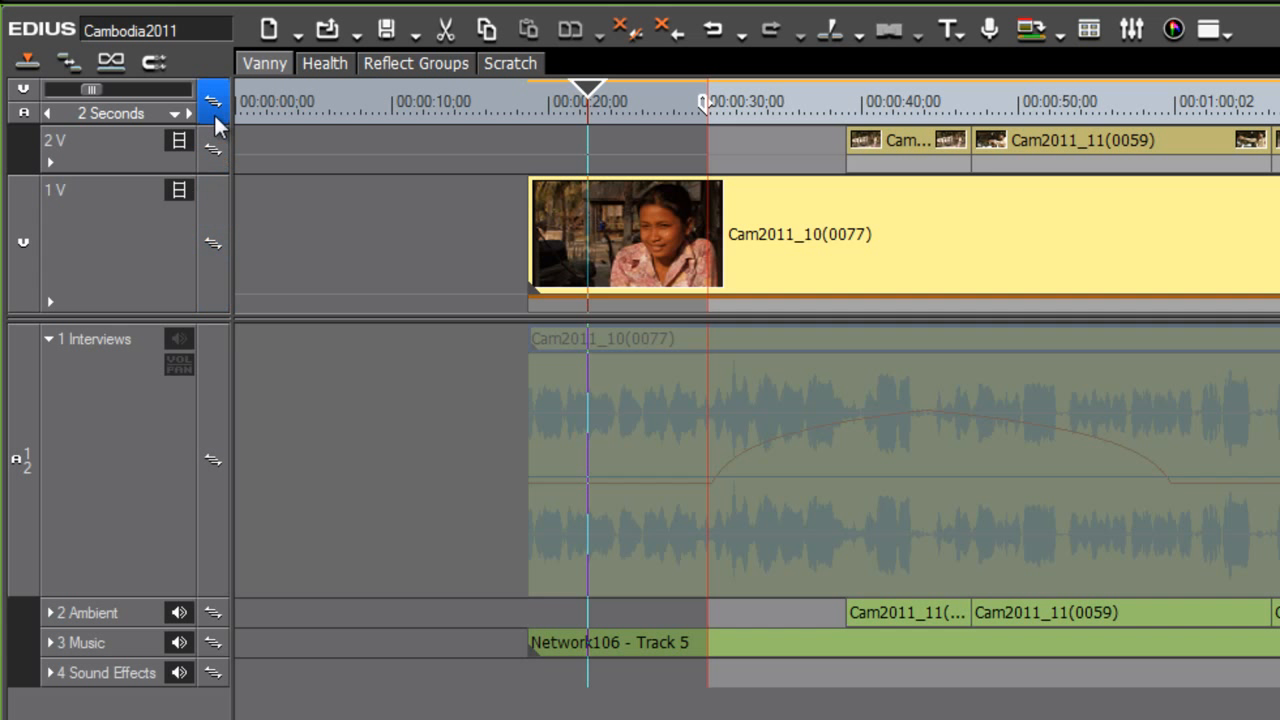
- Lock track 1 Interviews, try sliding the Cam2011_10(0077) video clip on 1 V, and unlock the track again
right_click(220, 422)
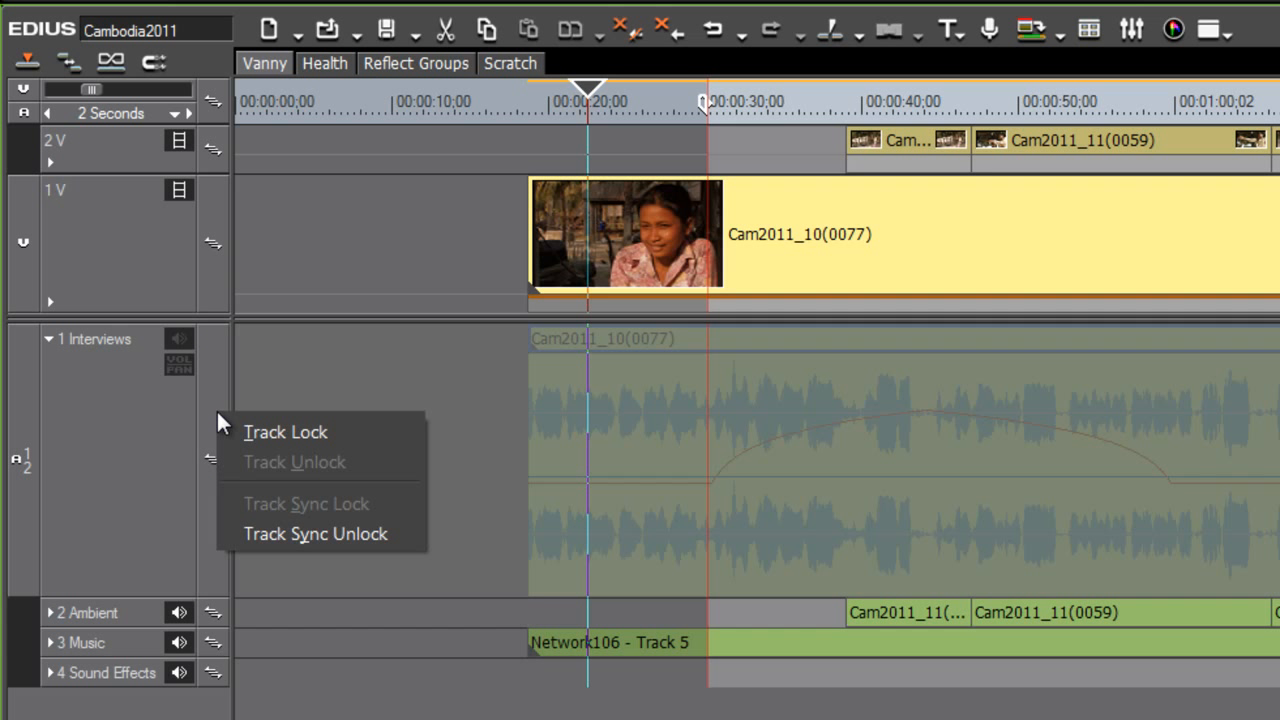
click(290, 433)
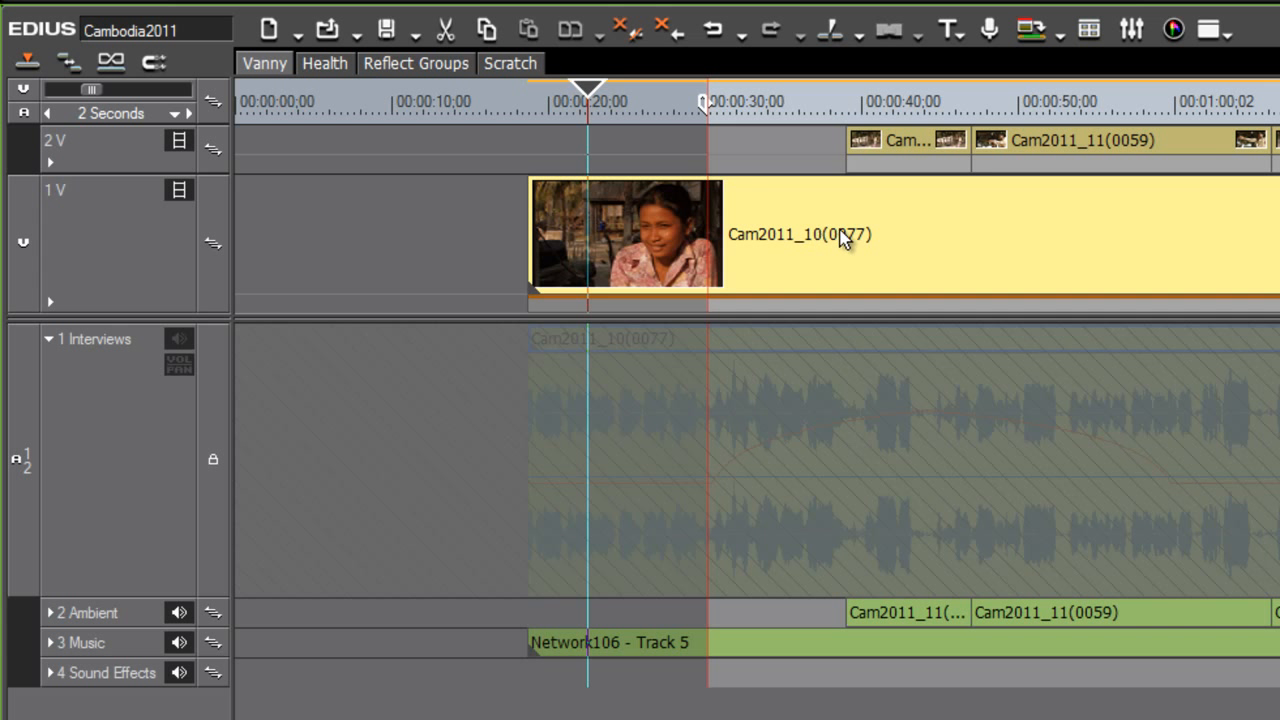
drag(840, 231, 981, 217)
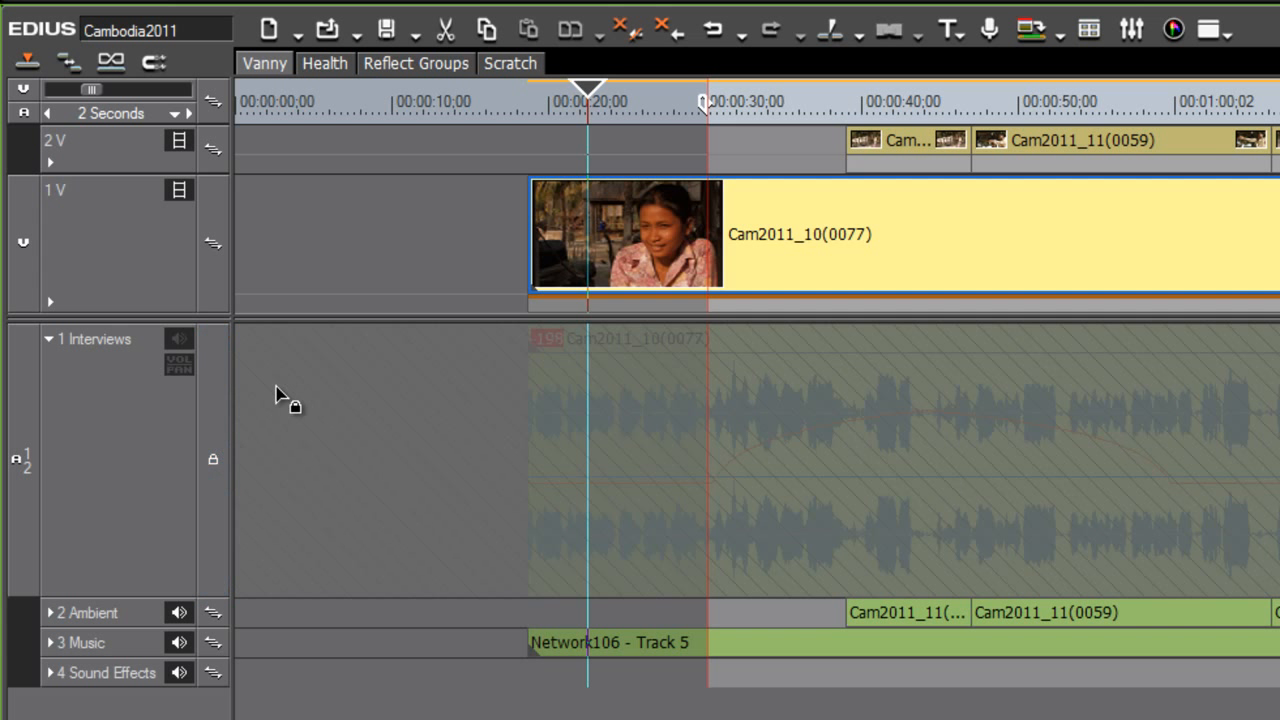
right_click(213, 428)
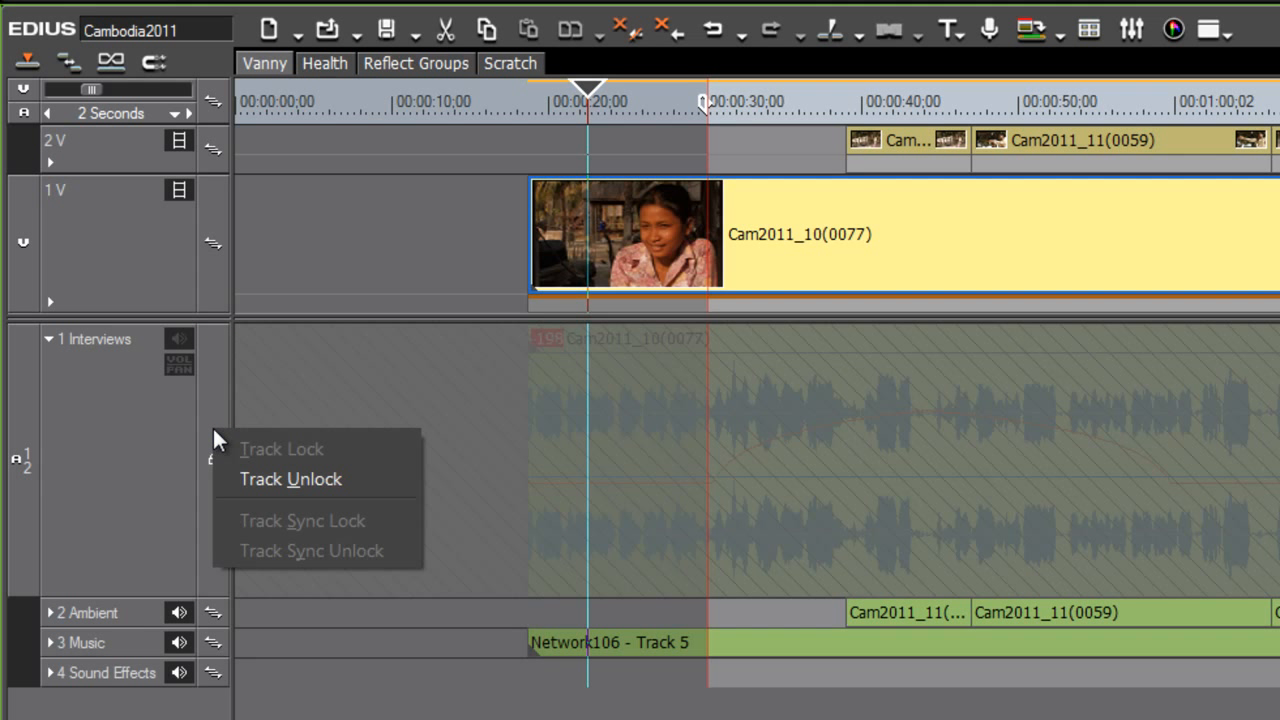
click(265, 479)
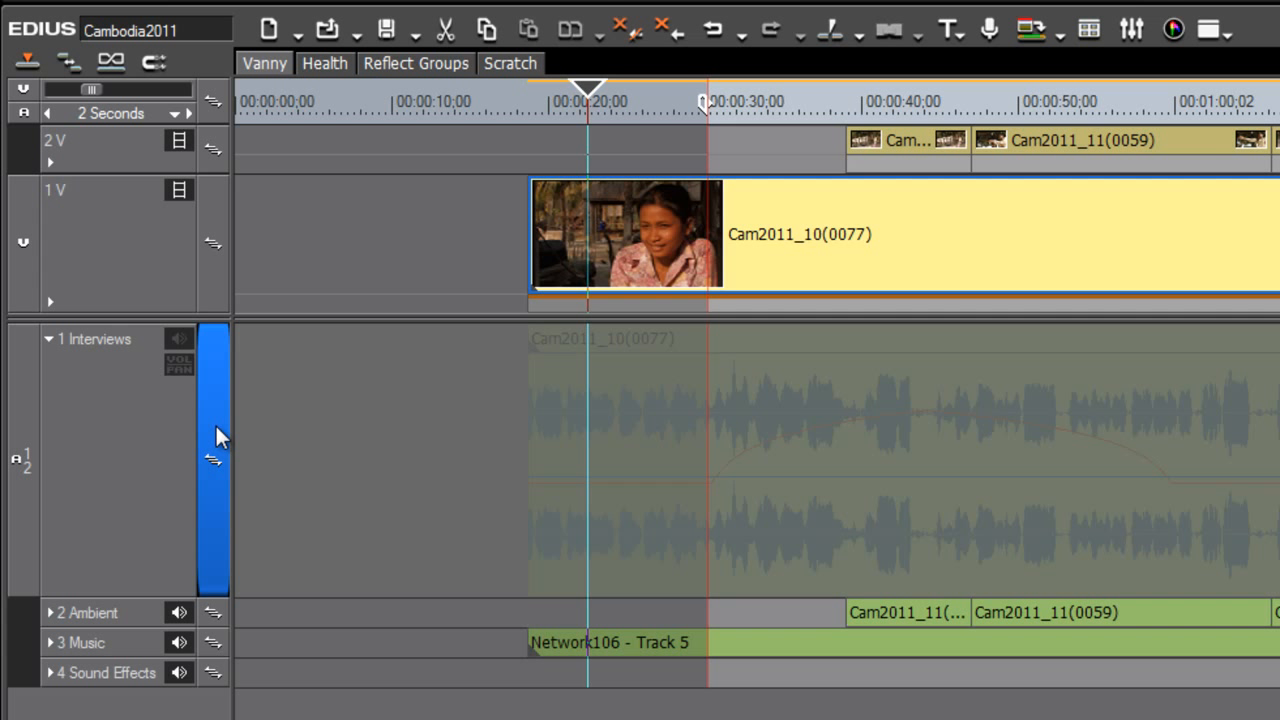
- Reduce the height of track 1 Interviews and patch the source audio to 3 Music and the source video to 2 V
drag(123, 594, 123, 384)
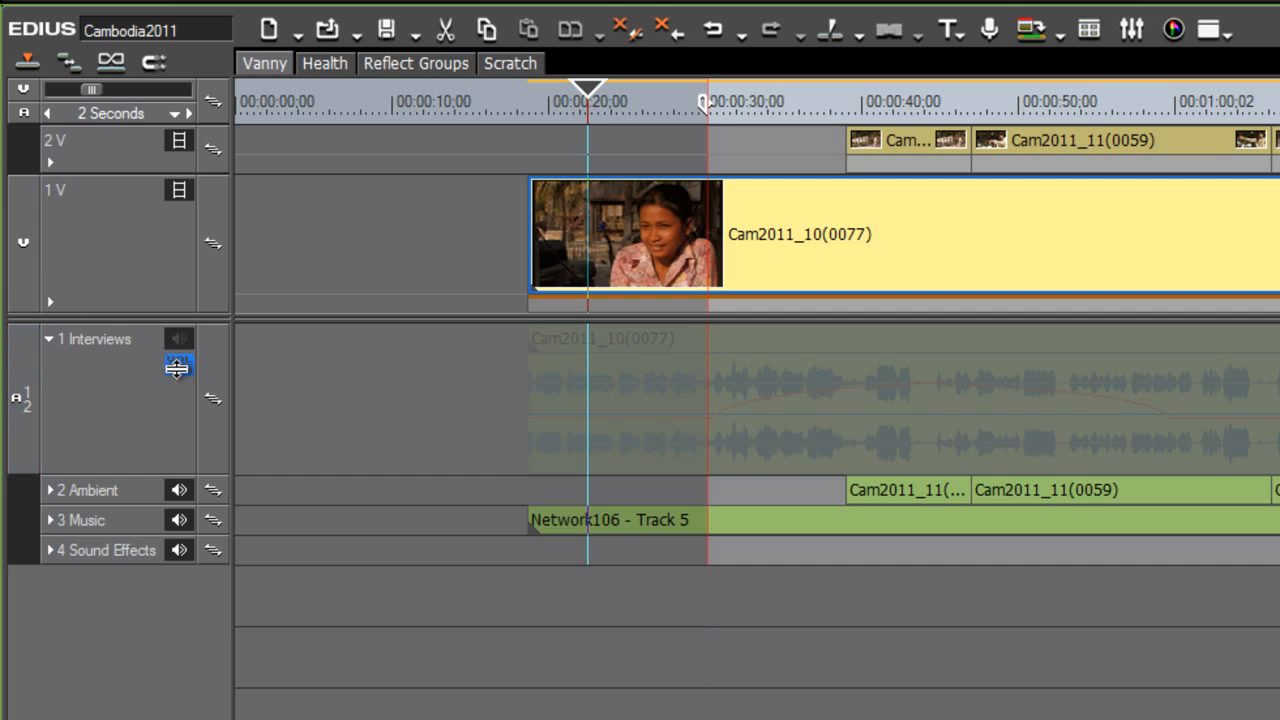
drag(14, 377, 20, 520)
drag(23, 241, 28, 150)
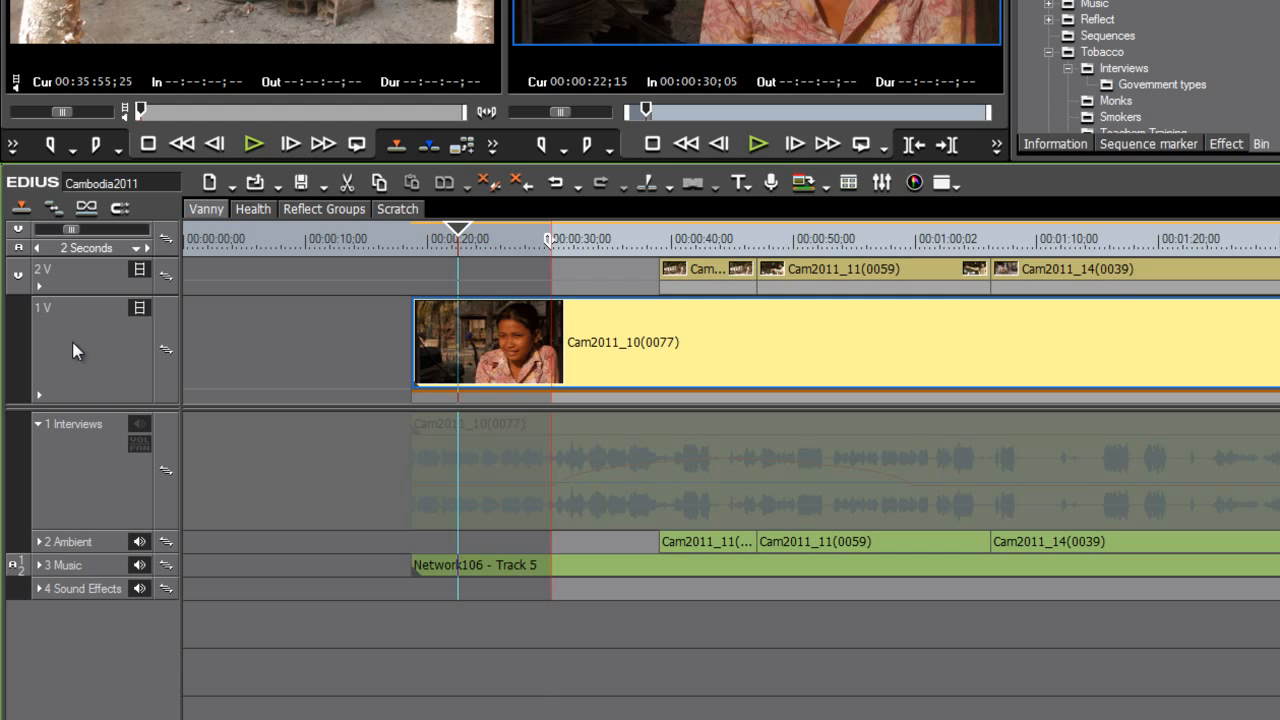
- Add two V tracks above track 1 V, then undo the addition
right_click(70, 335)
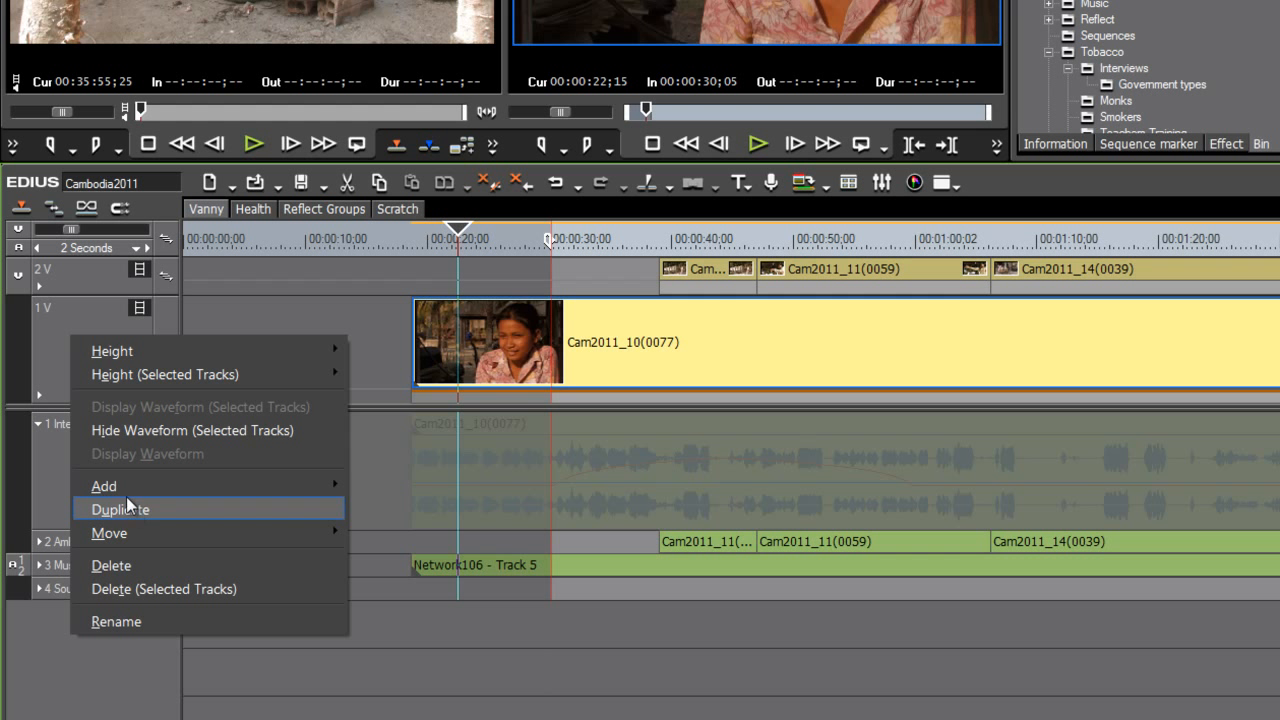
mouse_move(126, 491)
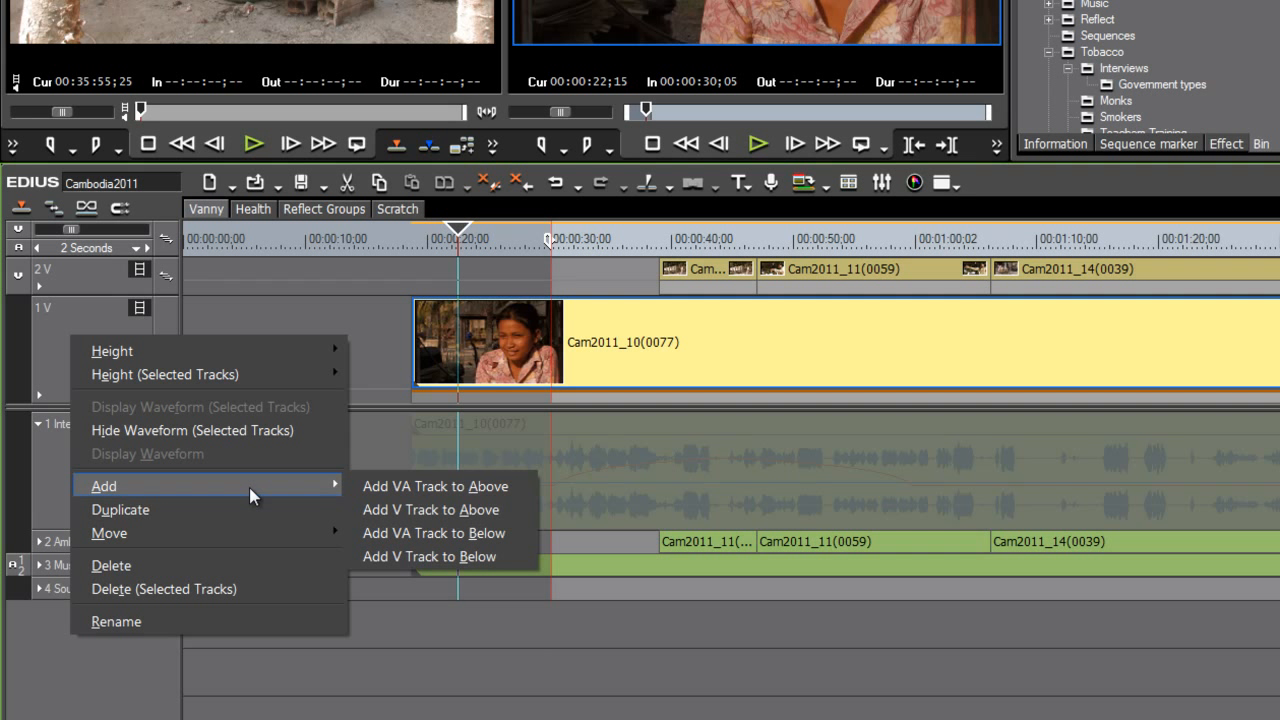
click(388, 512)
text(3)
click(942, 563)
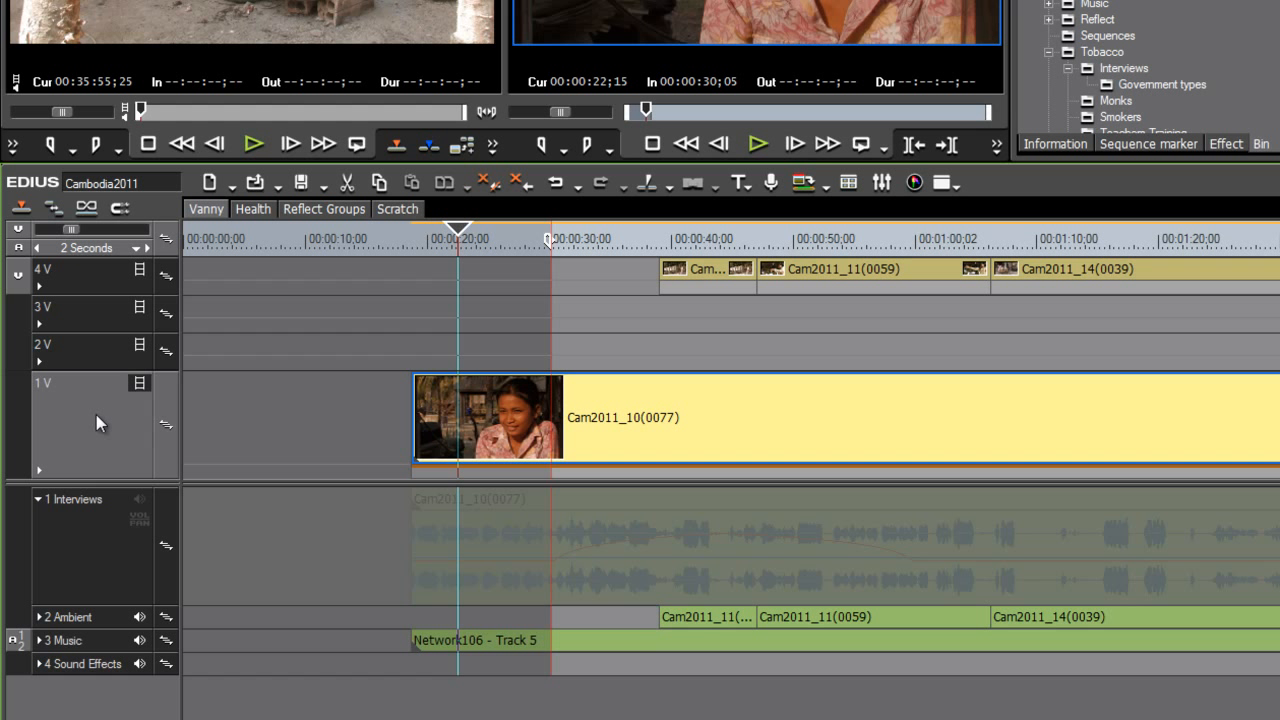
key(ctrl+z)
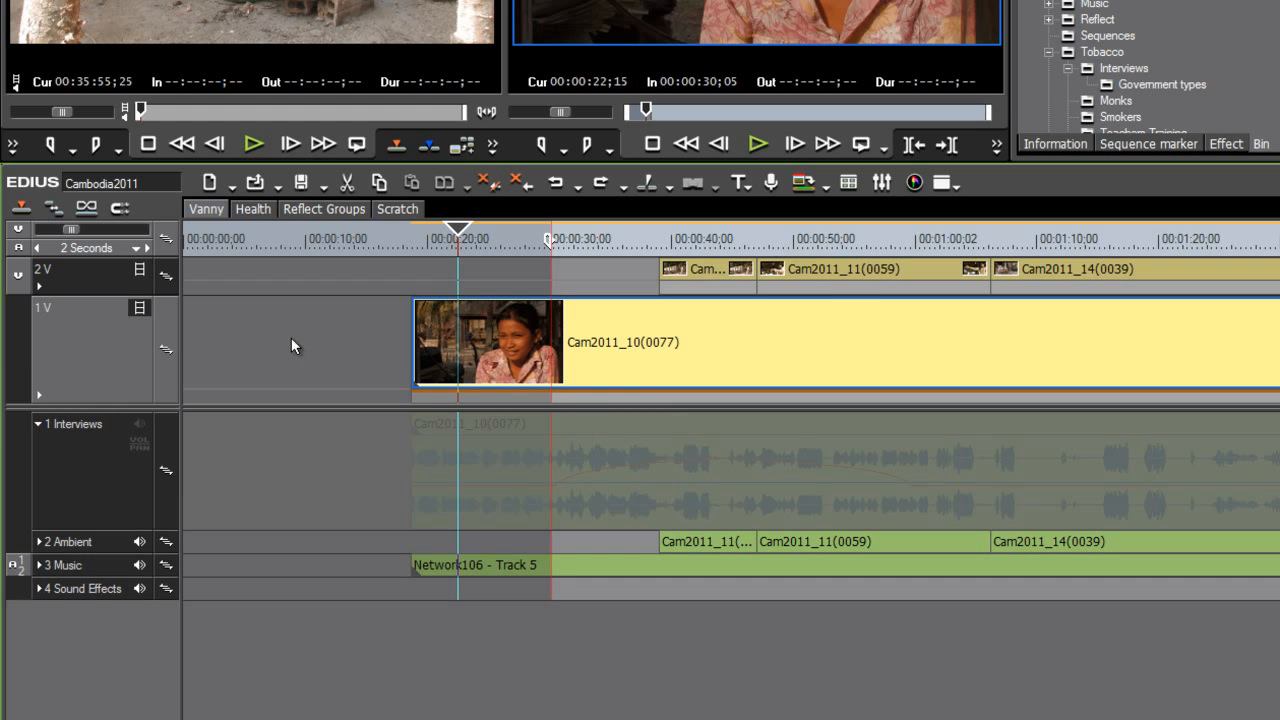
- Add two V tracks above track 2 V
click(97, 274)
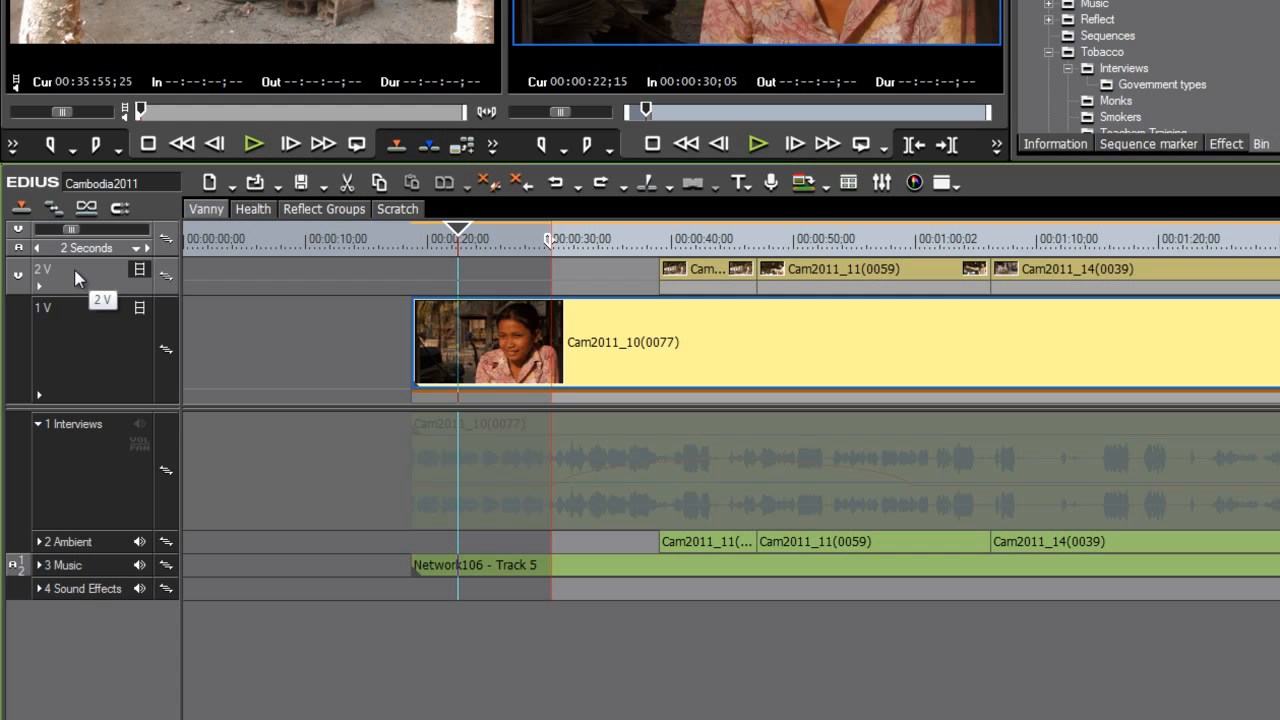
right_click(74, 269)
mouse_move(158, 418)
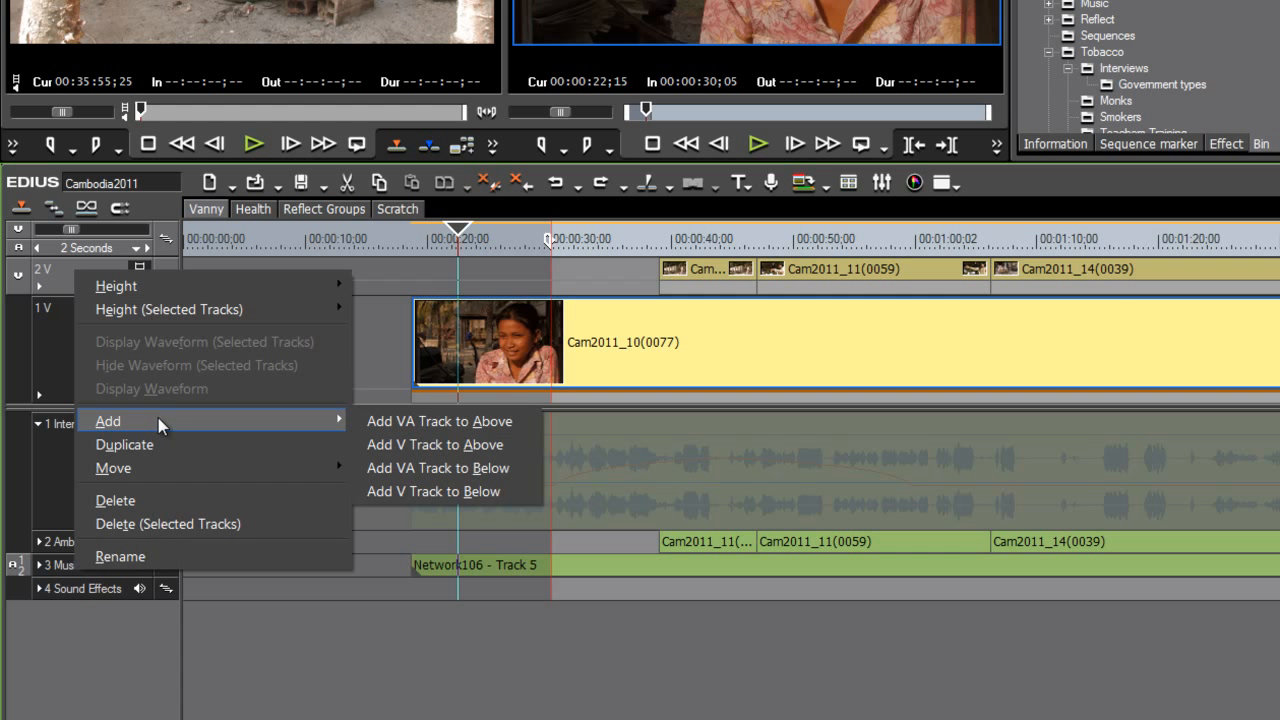
click(427, 444)
text(2)
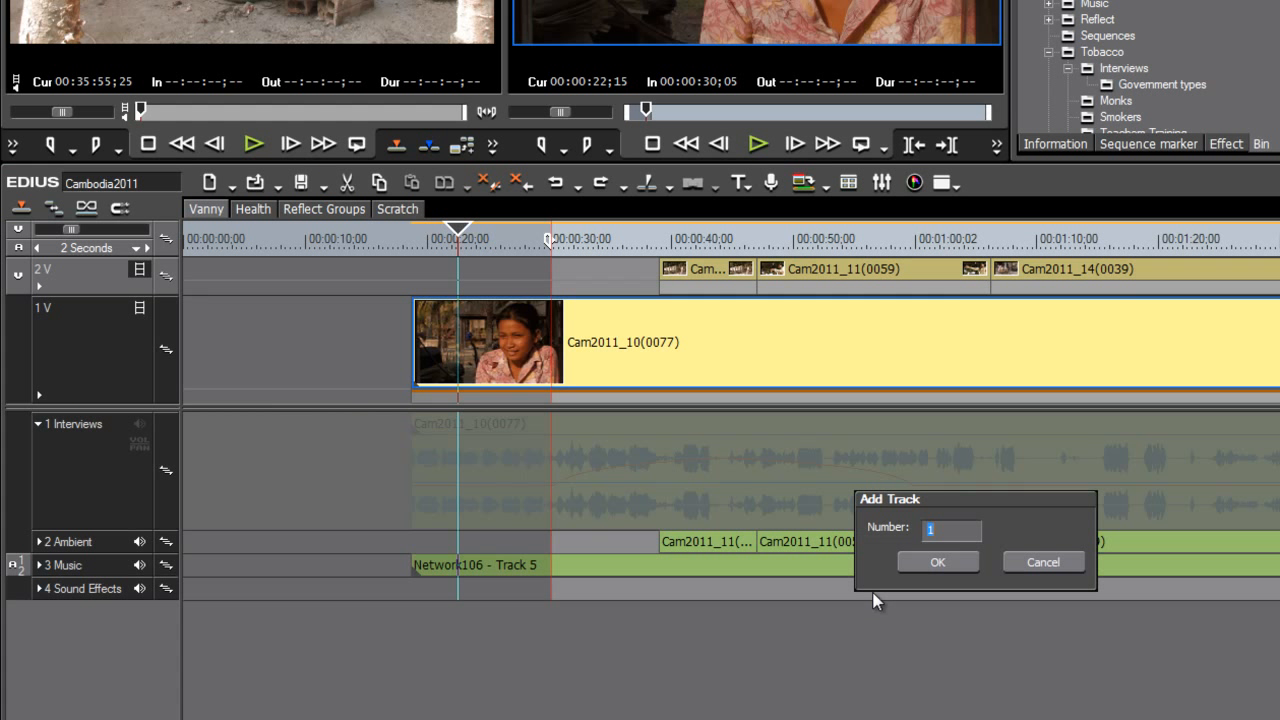
click(924, 562)
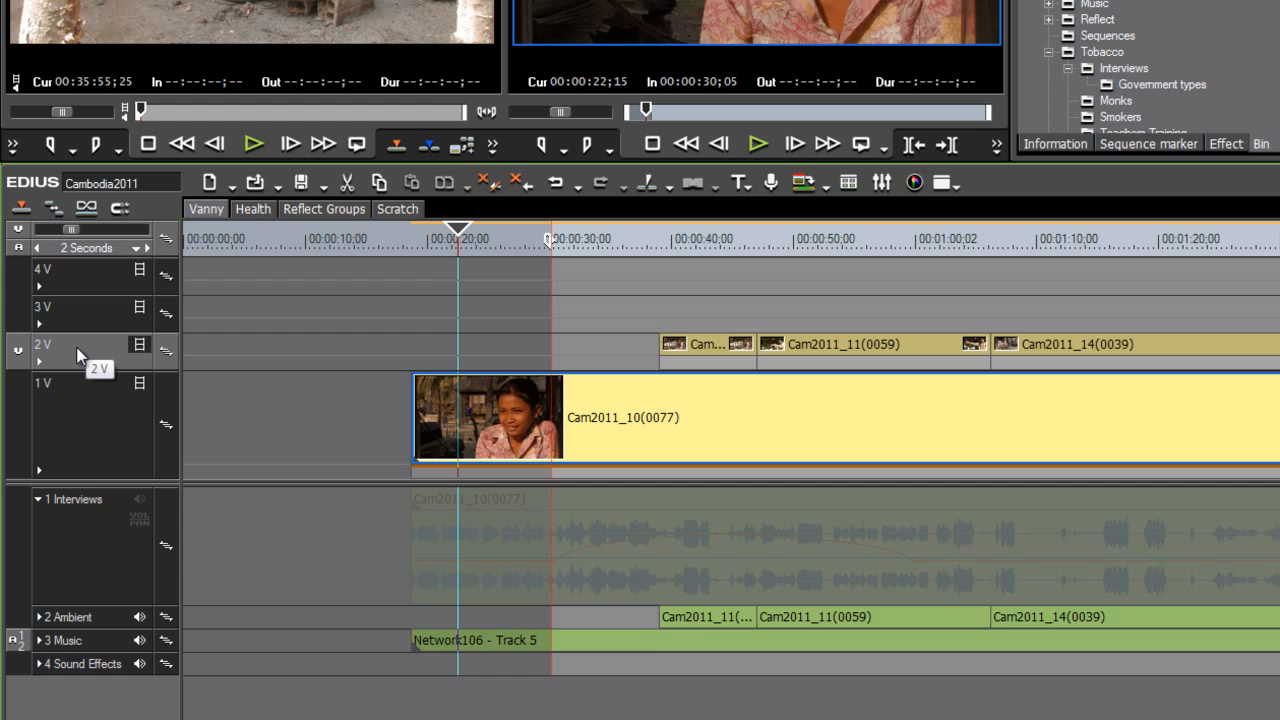
- Add three V tracks below track 1 V, then remove the added tracks
click(77, 406)
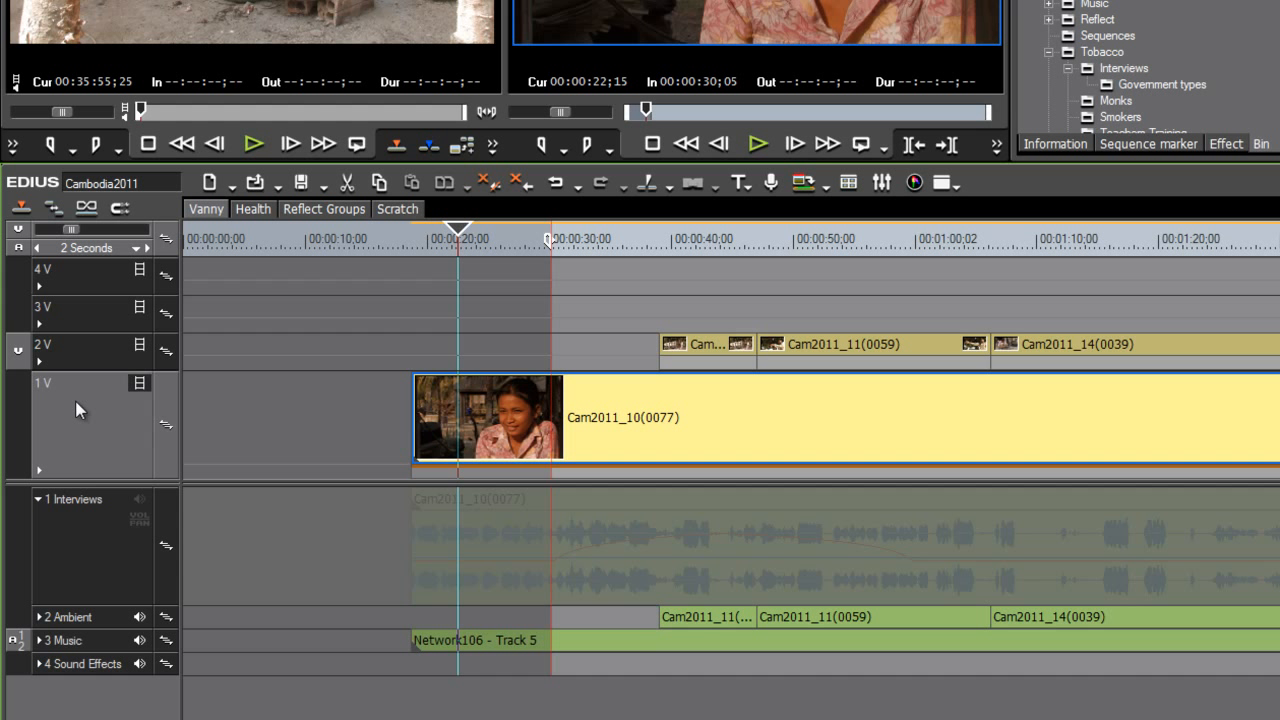
right_click(77, 405)
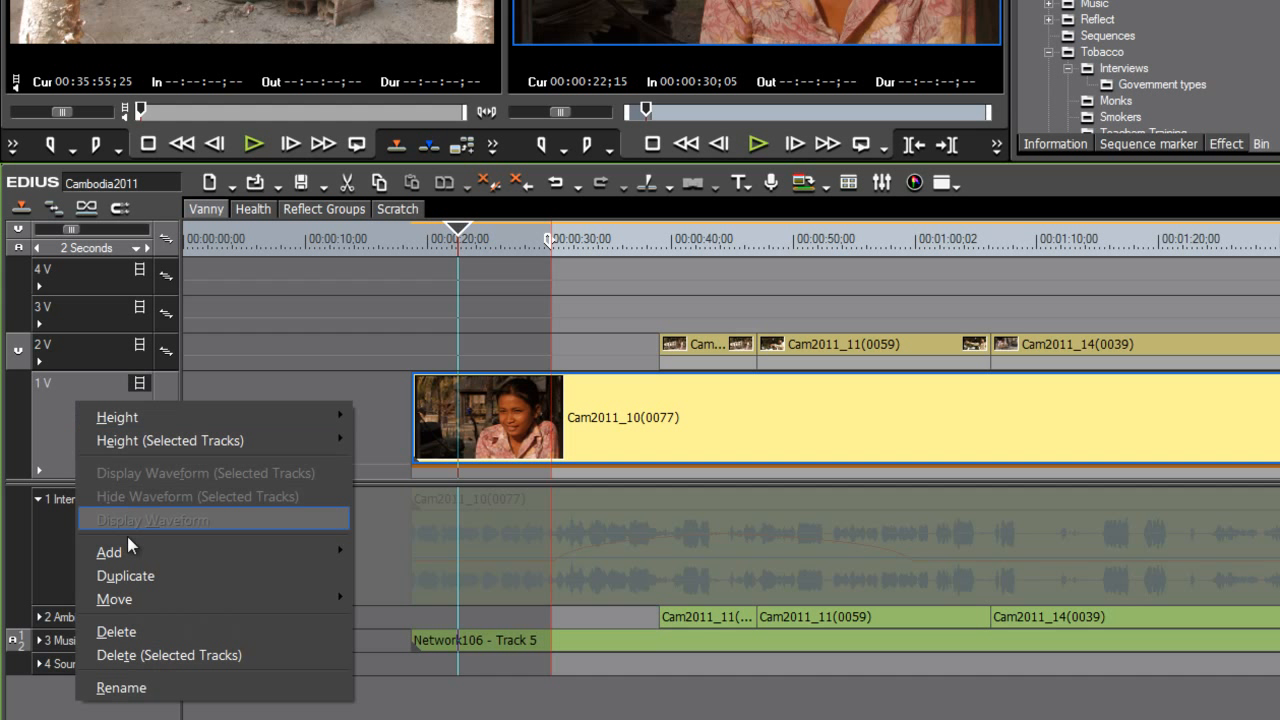
mouse_move(128, 551)
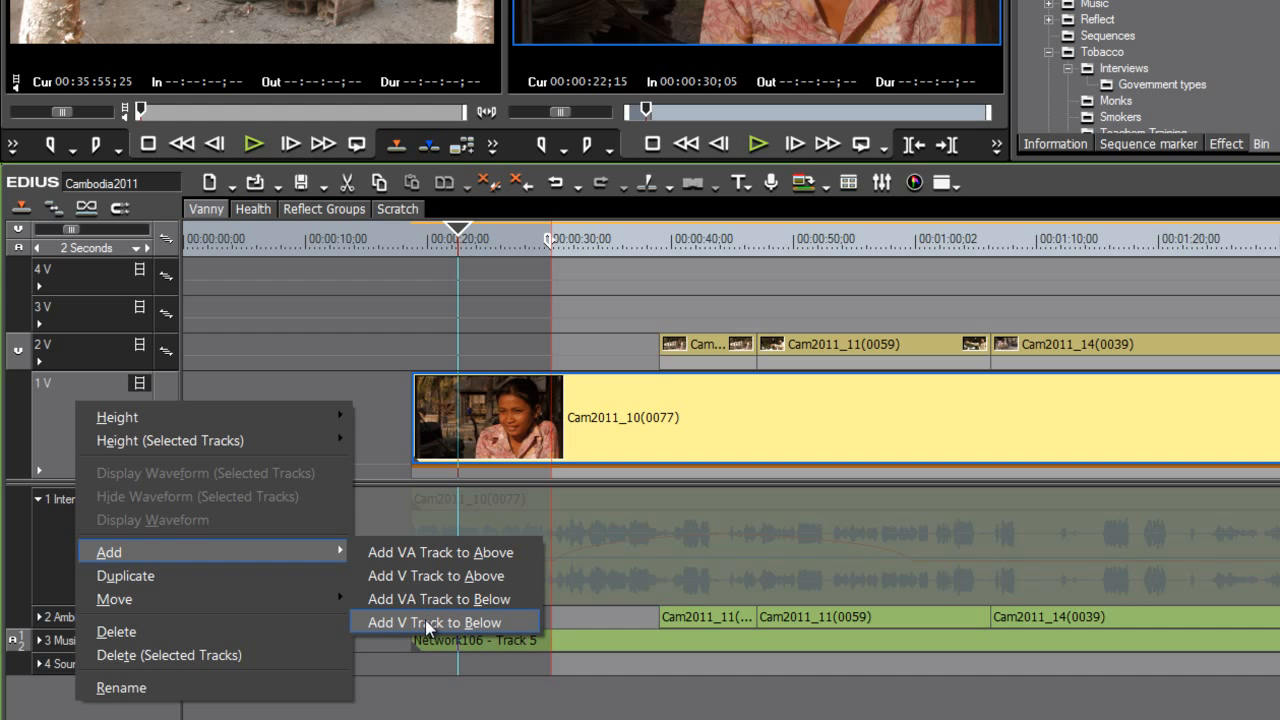
click(425, 621)
text(3)
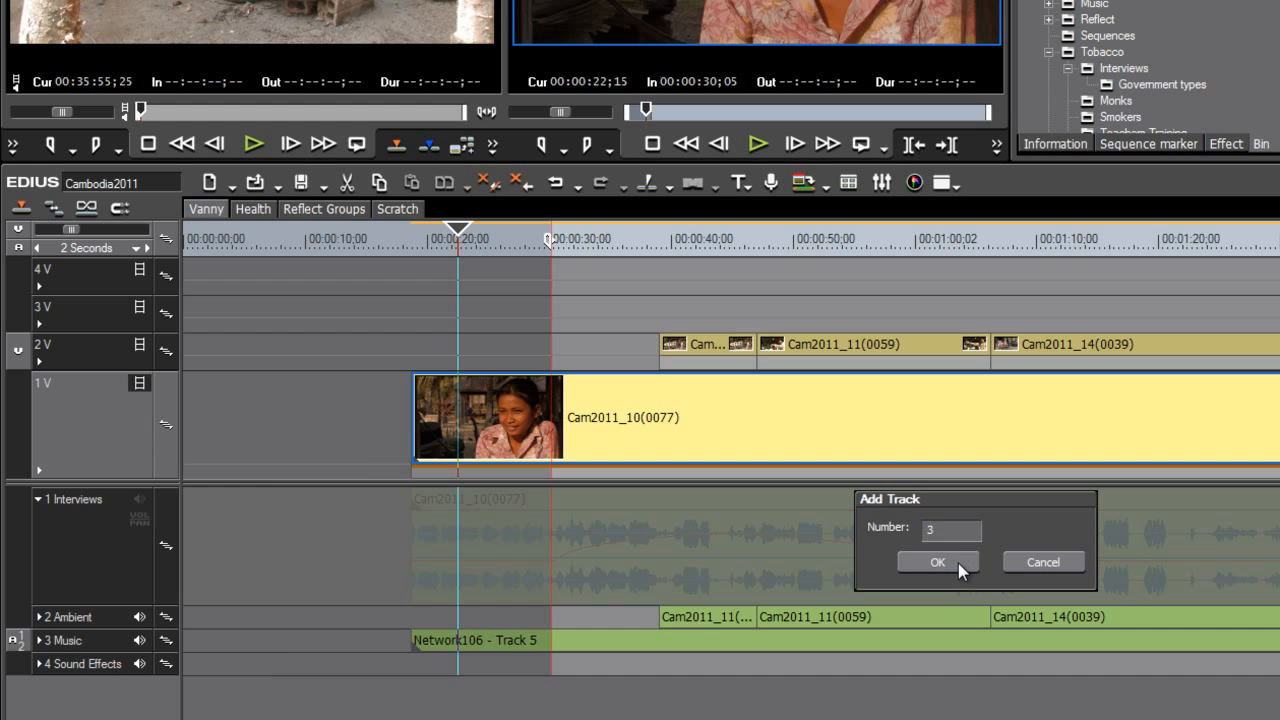
click(953, 562)
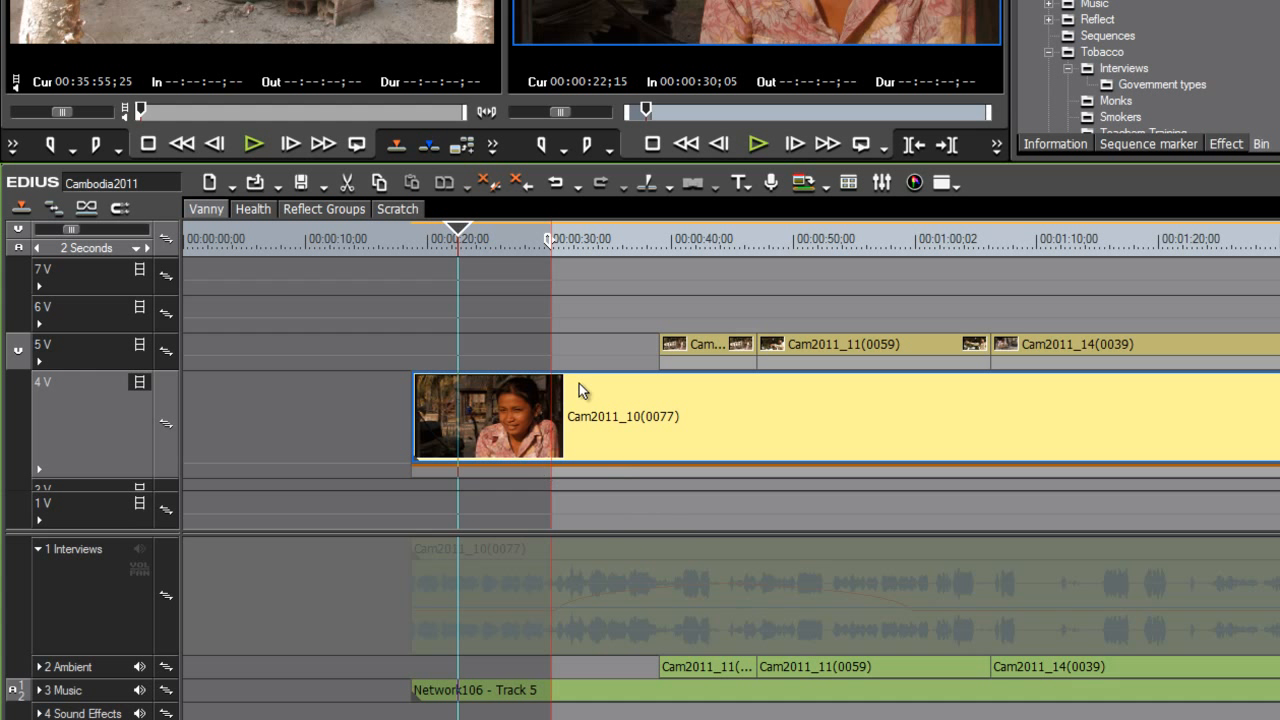
right_click(76, 510)
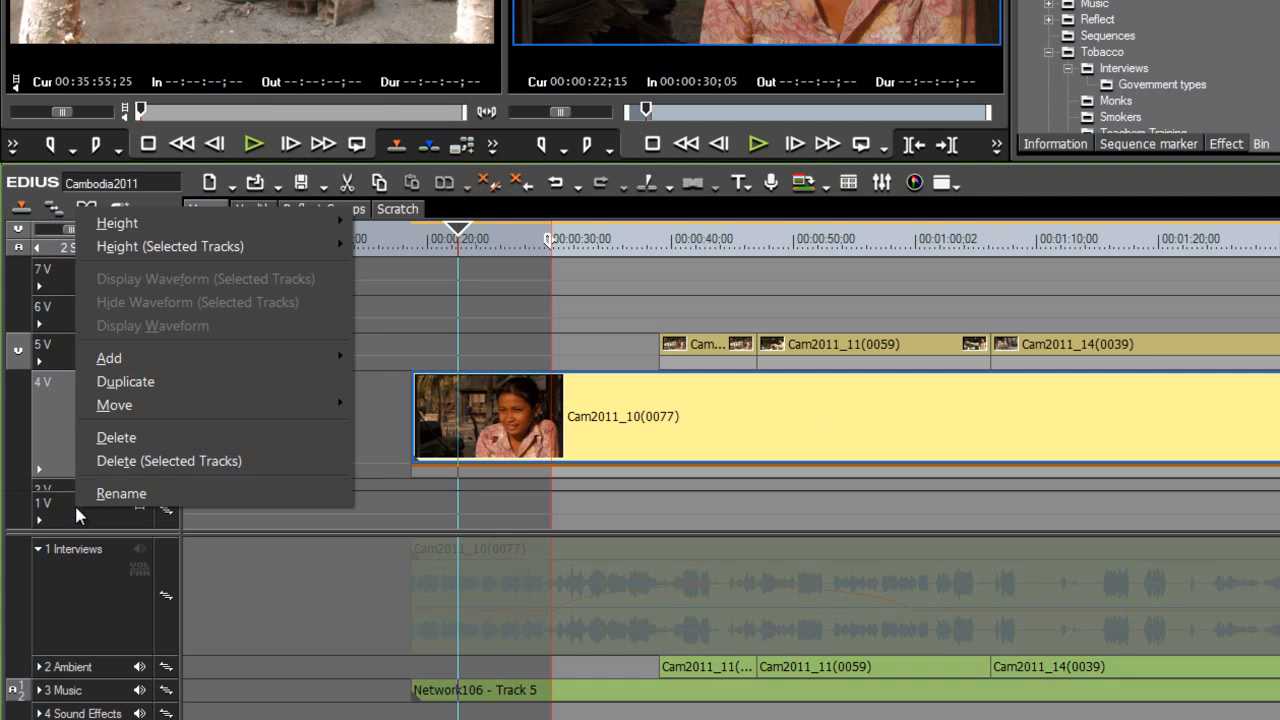
click(122, 436)
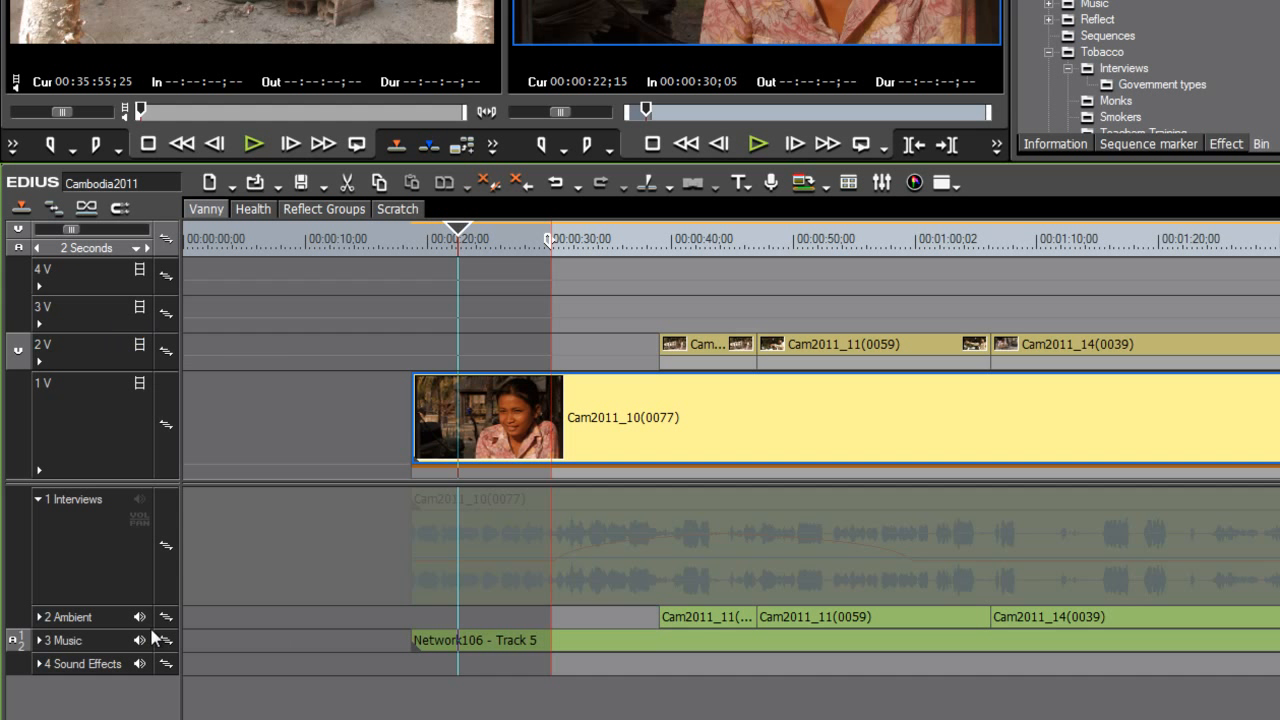
- Add one audio track directly above the Sound Effects track
right_click(71, 537)
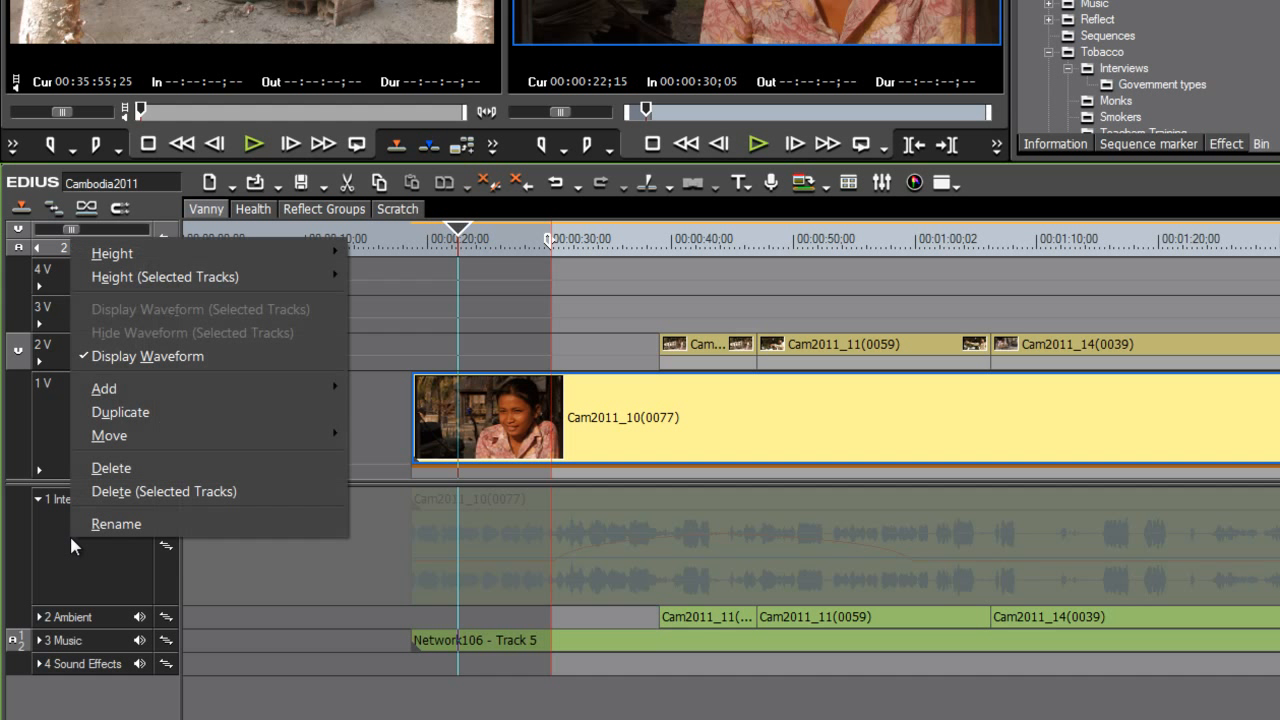
click(68, 660)
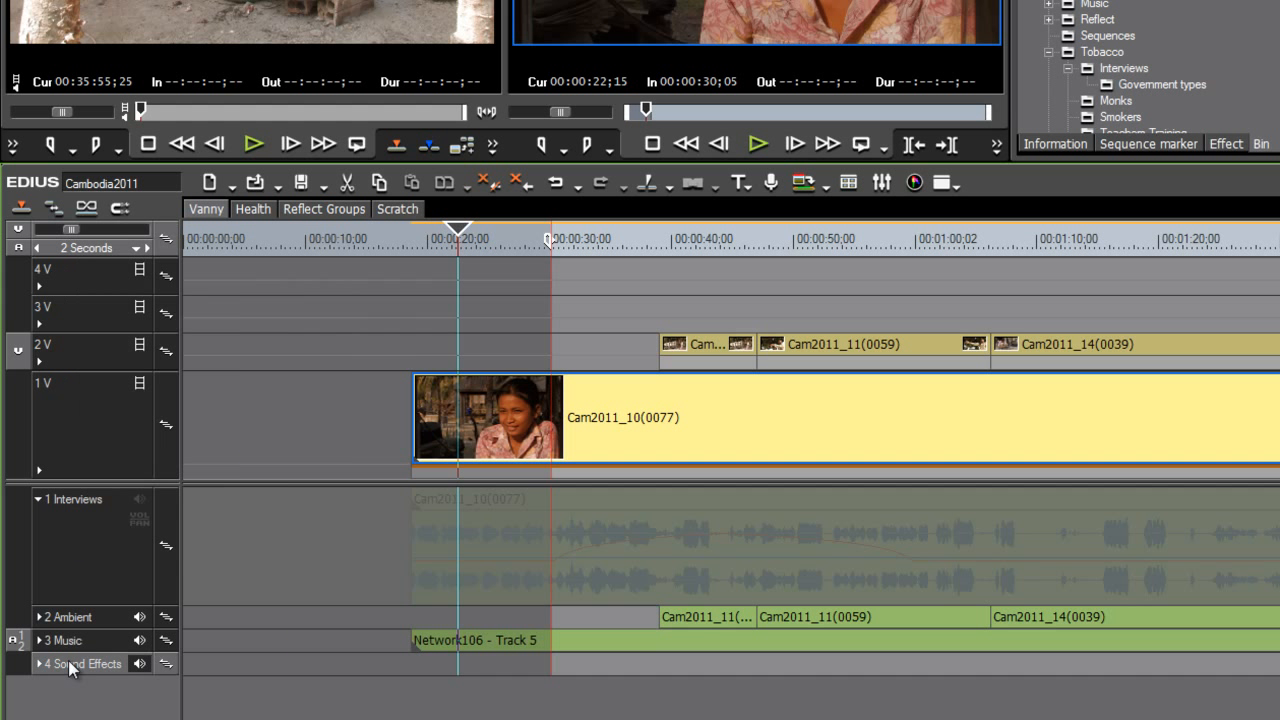
right_click(68, 660)
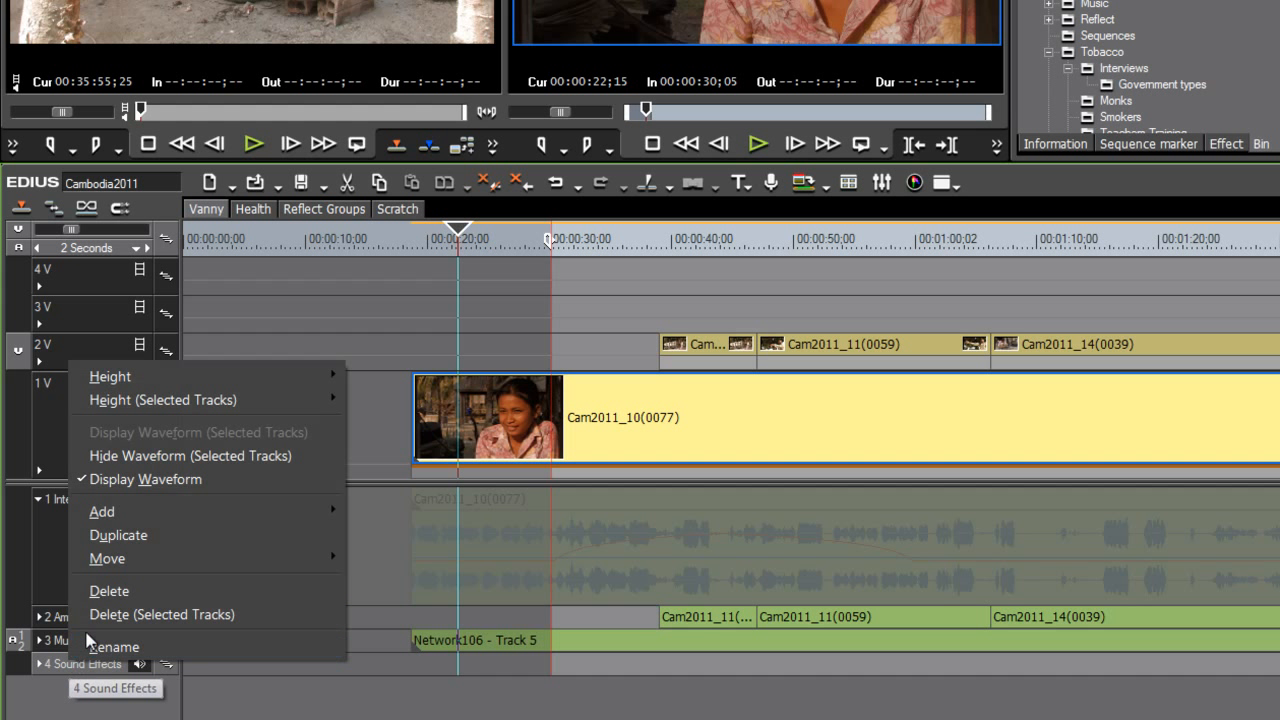
mouse_move(130, 515)
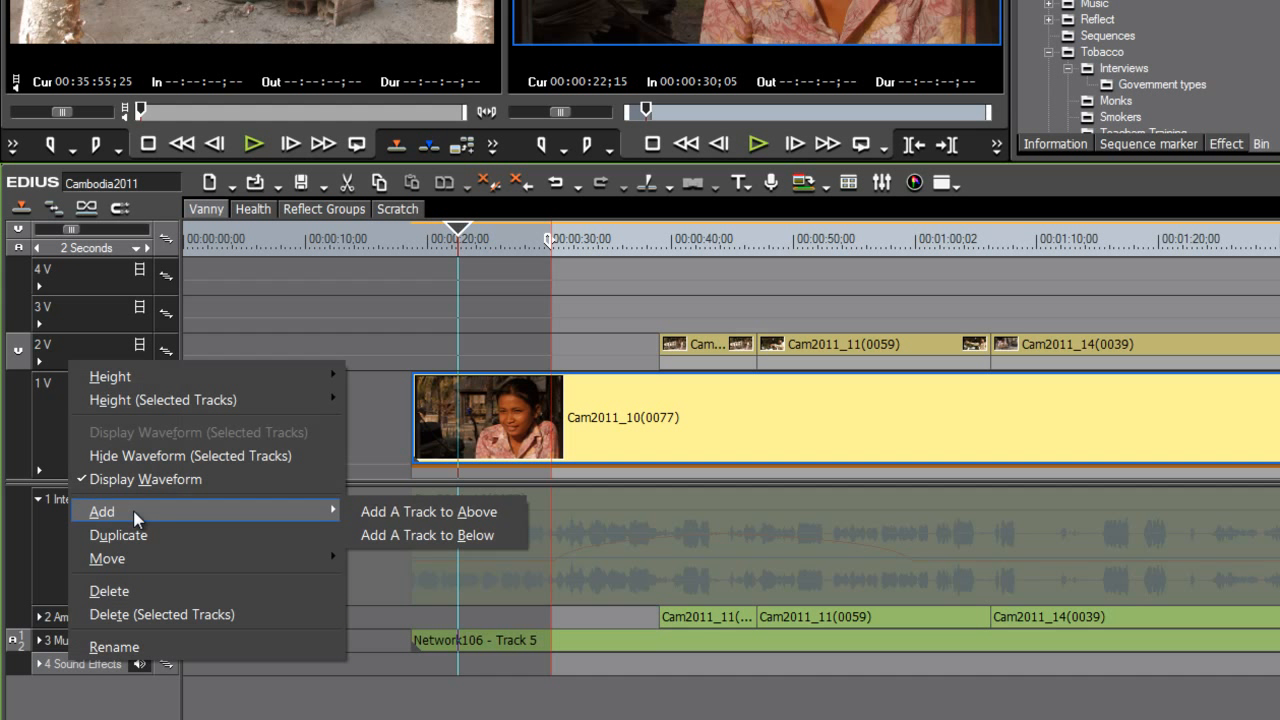
click(410, 533)
click(940, 566)
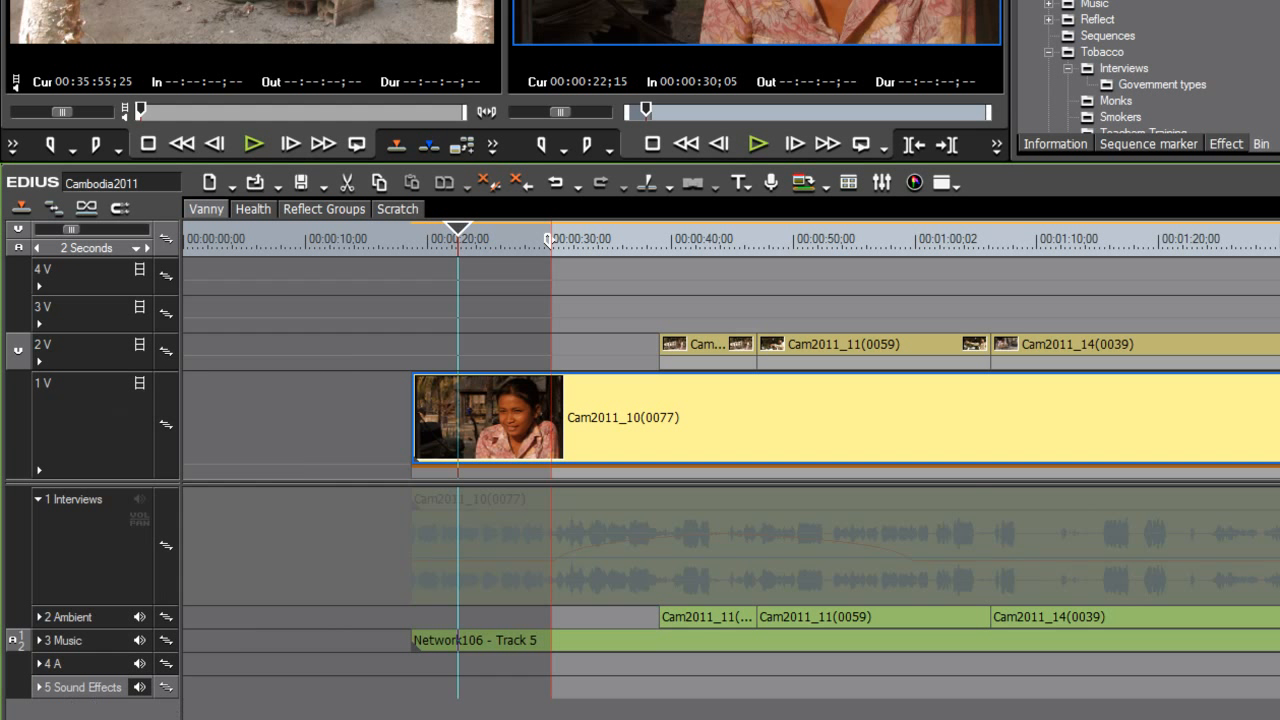
click(58, 690)
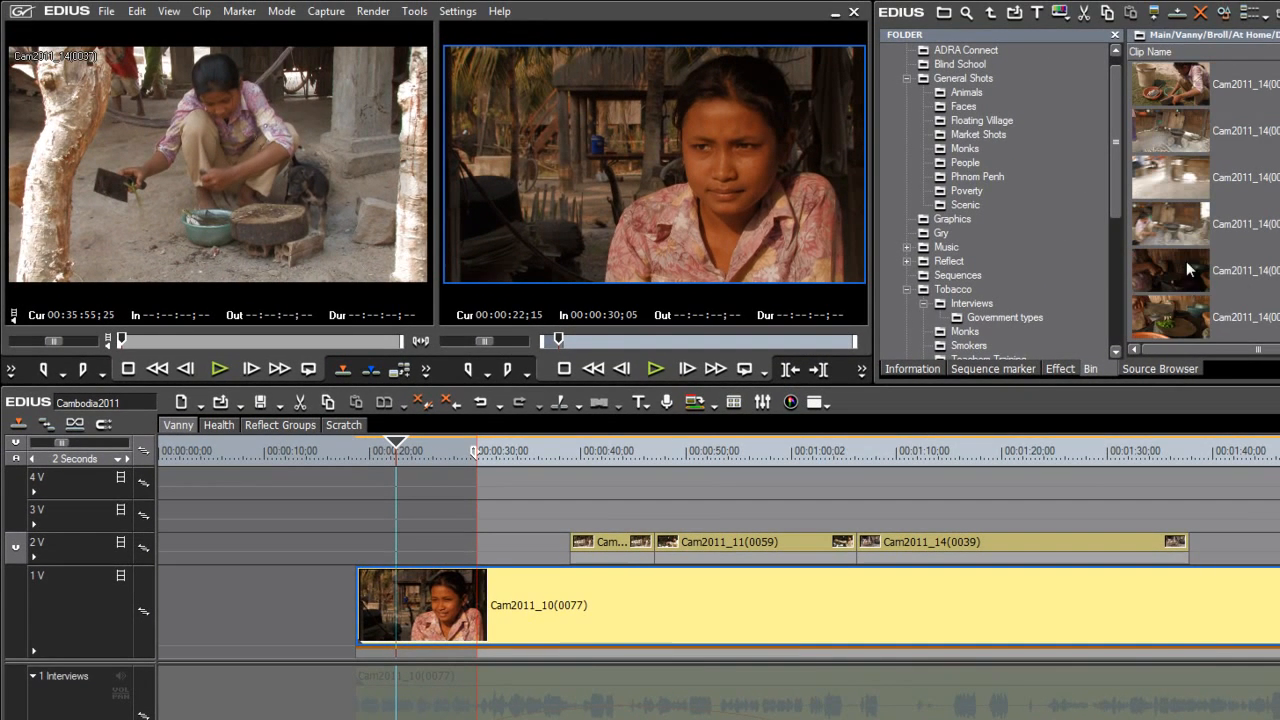
- Load Cam2011_14(0047) from the bin into the player and mark In at 00:43:43;13 and Out at 00:43:53;20
click(1181, 318)
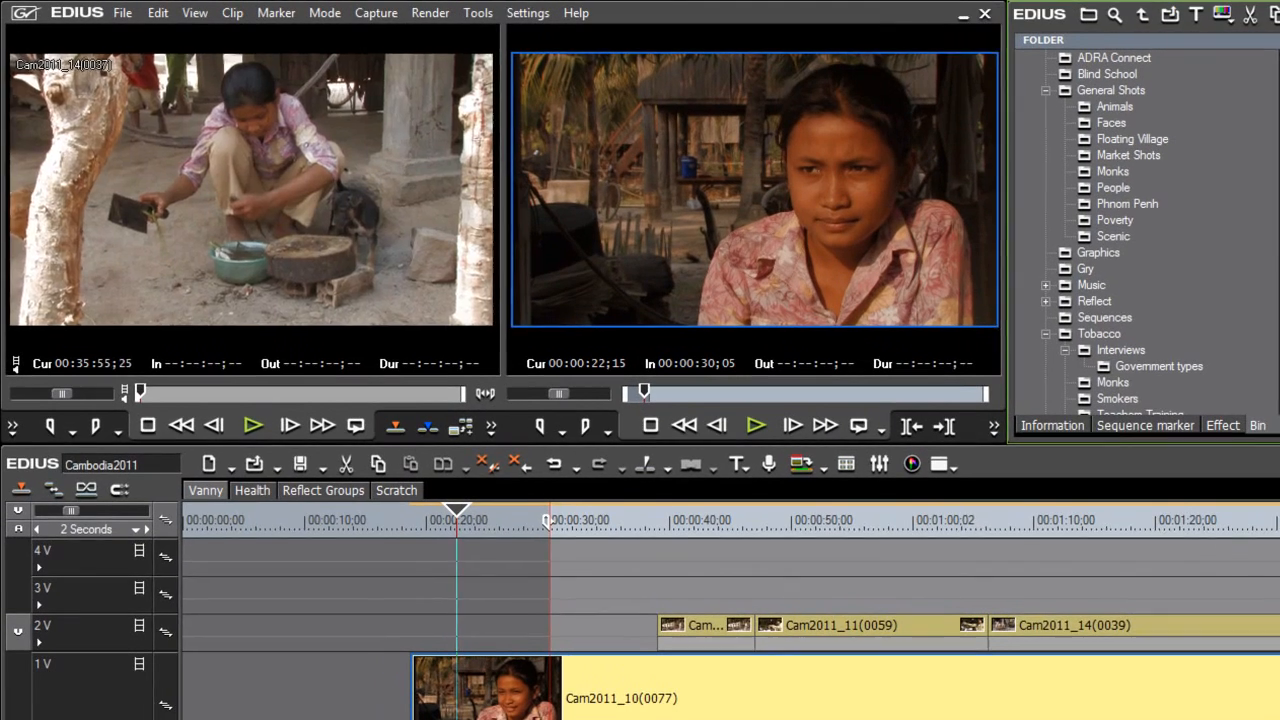
drag(120, 340, 250, 337)
drag(289, 386, 249, 388)
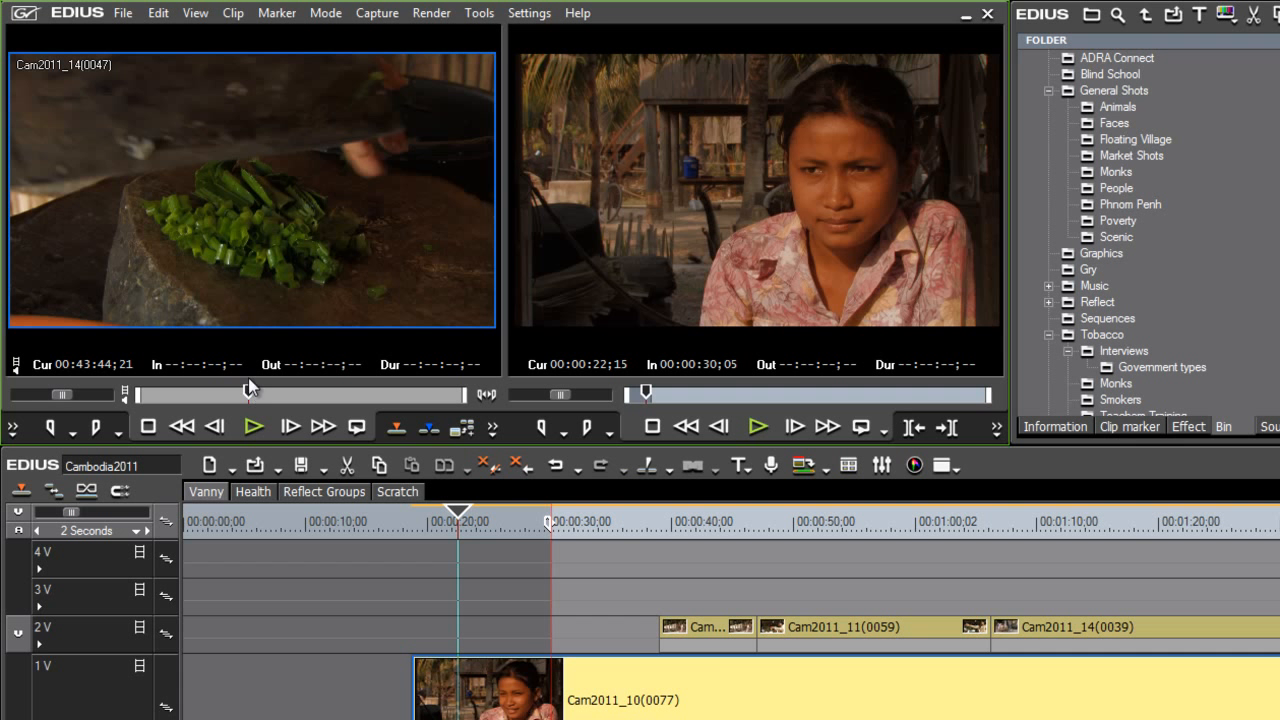
drag(248, 388, 236, 391)
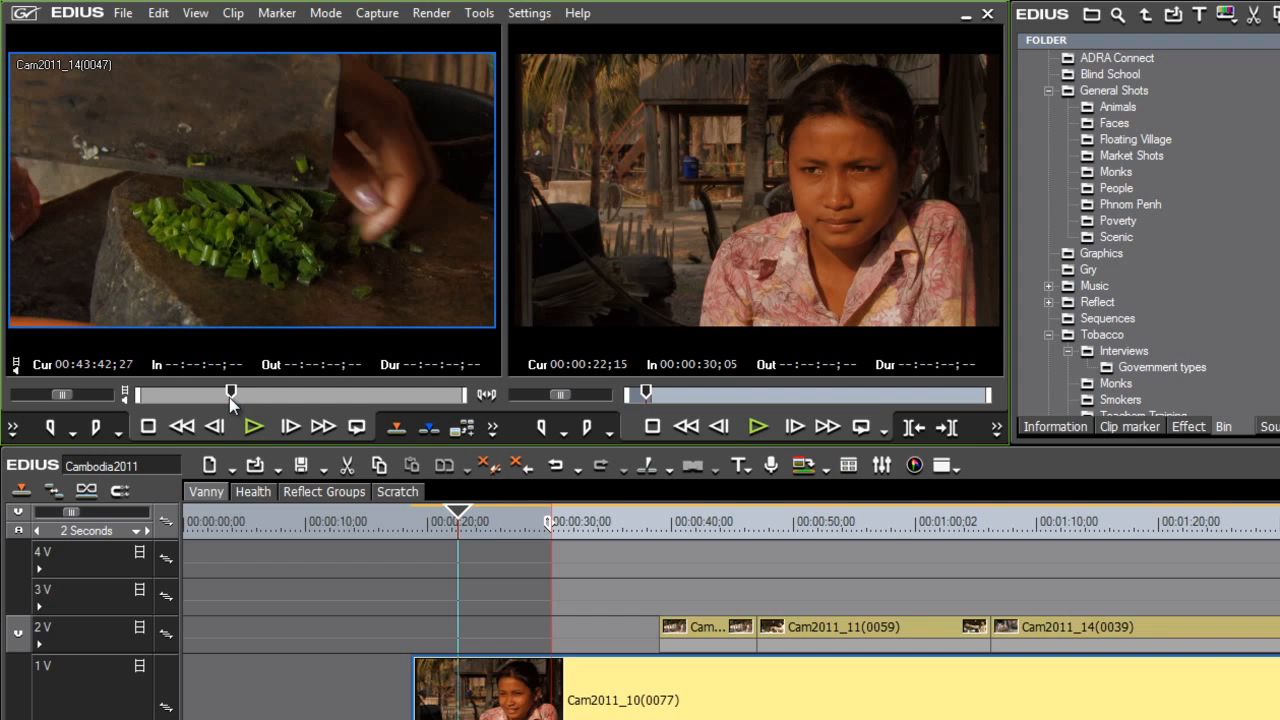
click(50, 428)
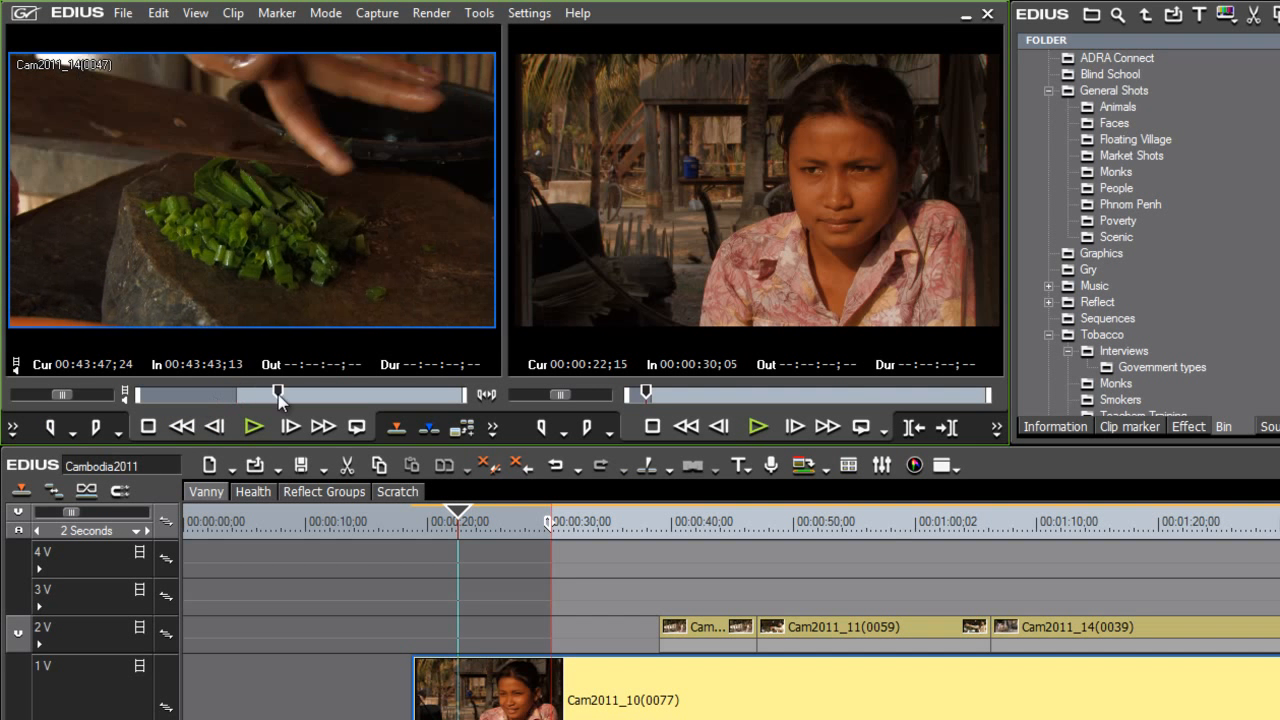
click(104, 429)
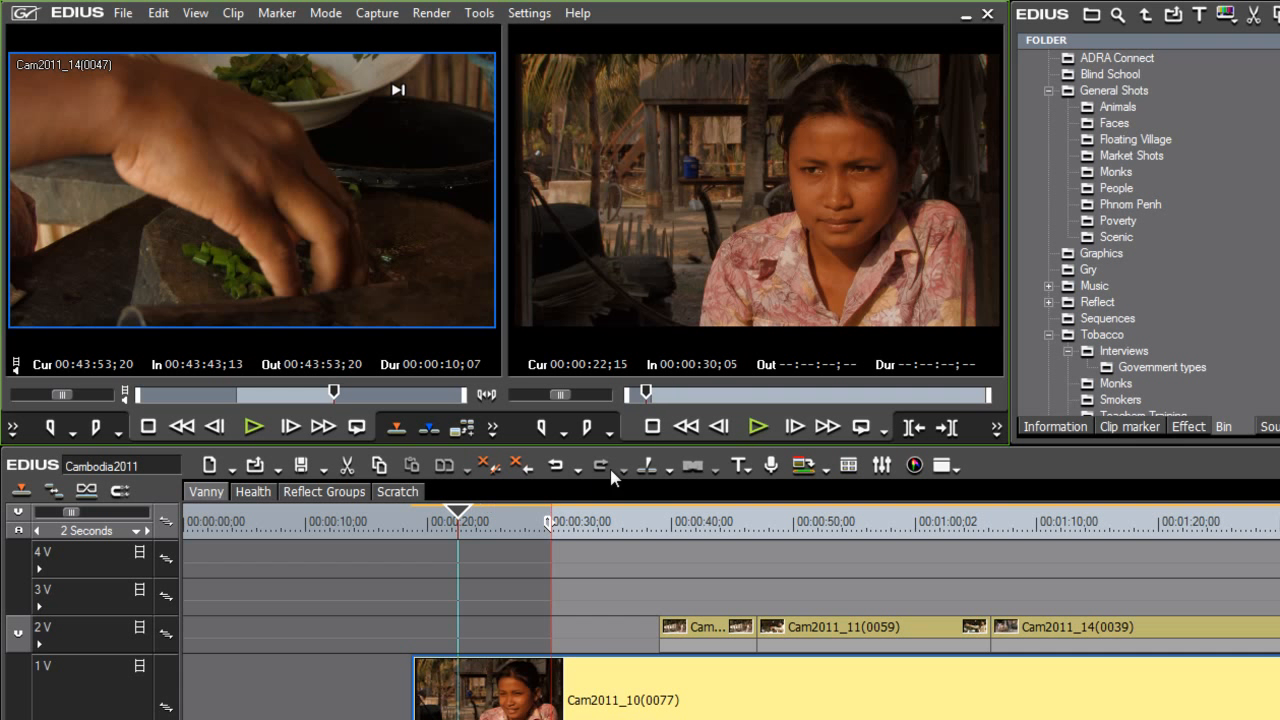
- Move the timeline cursor to 00:01:02;25 and set the timeline In point there
drag(706, 389, 690, 418)
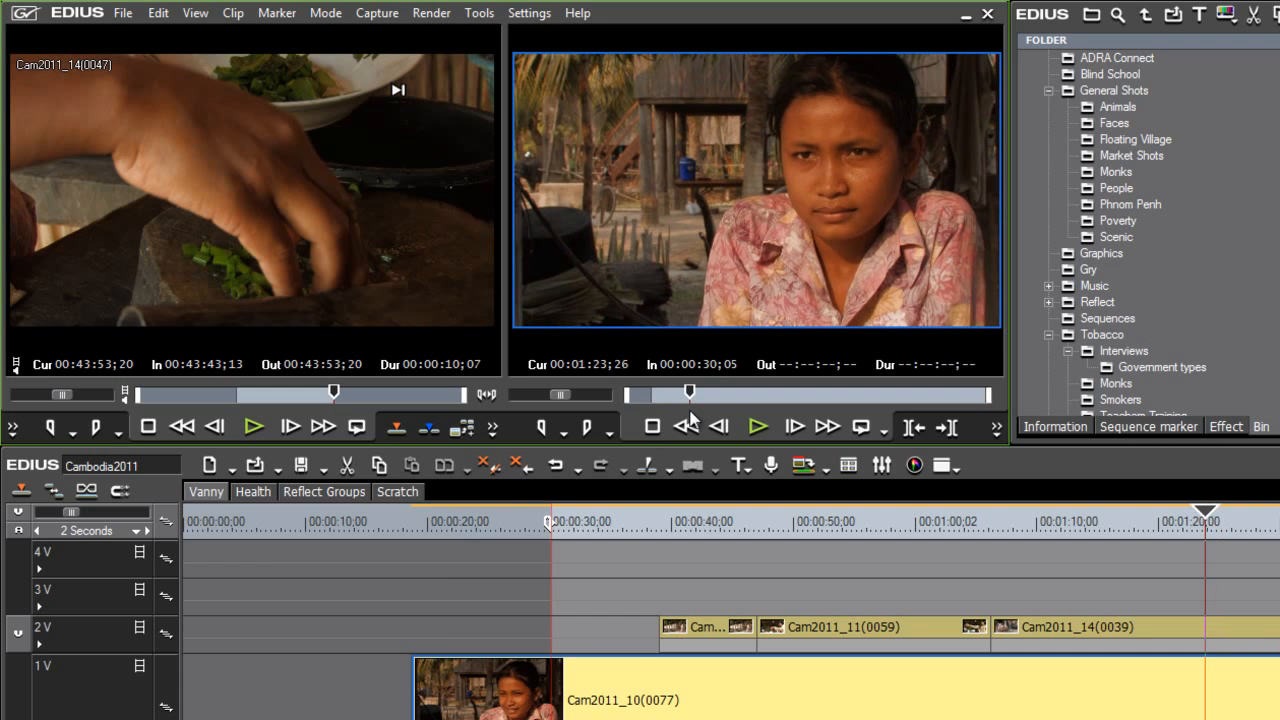
click(950, 524)
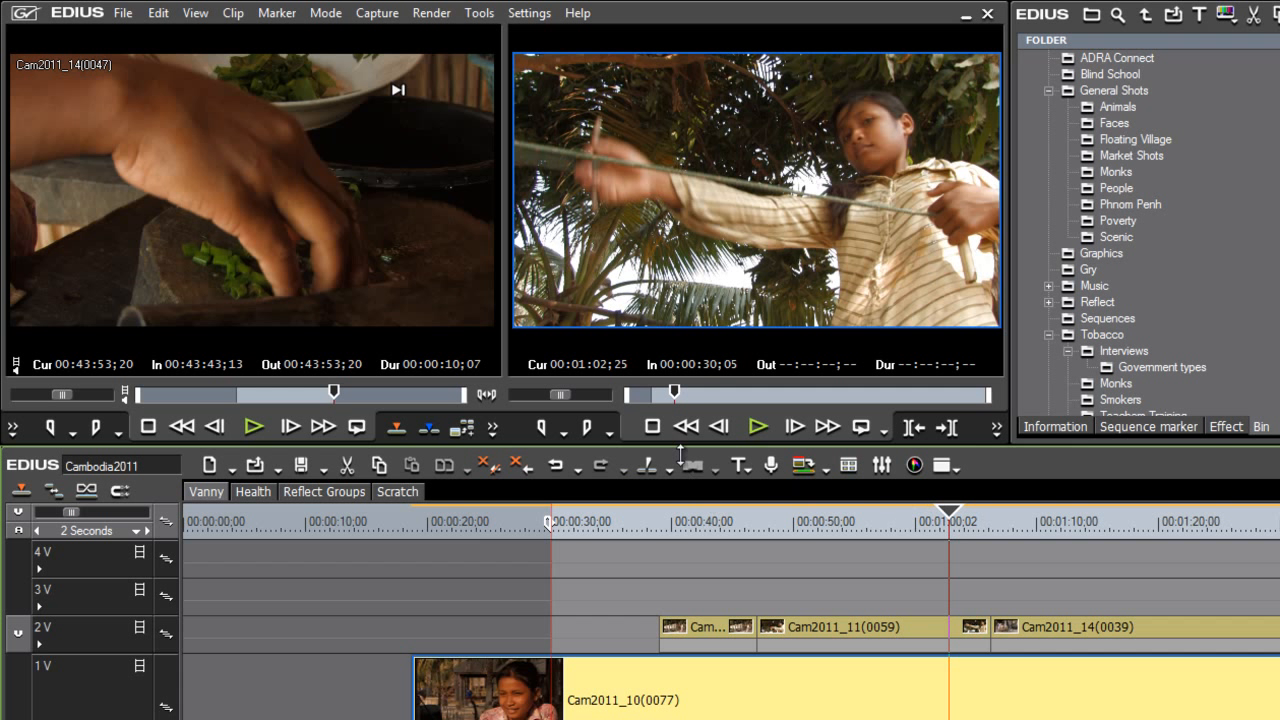
click(541, 427)
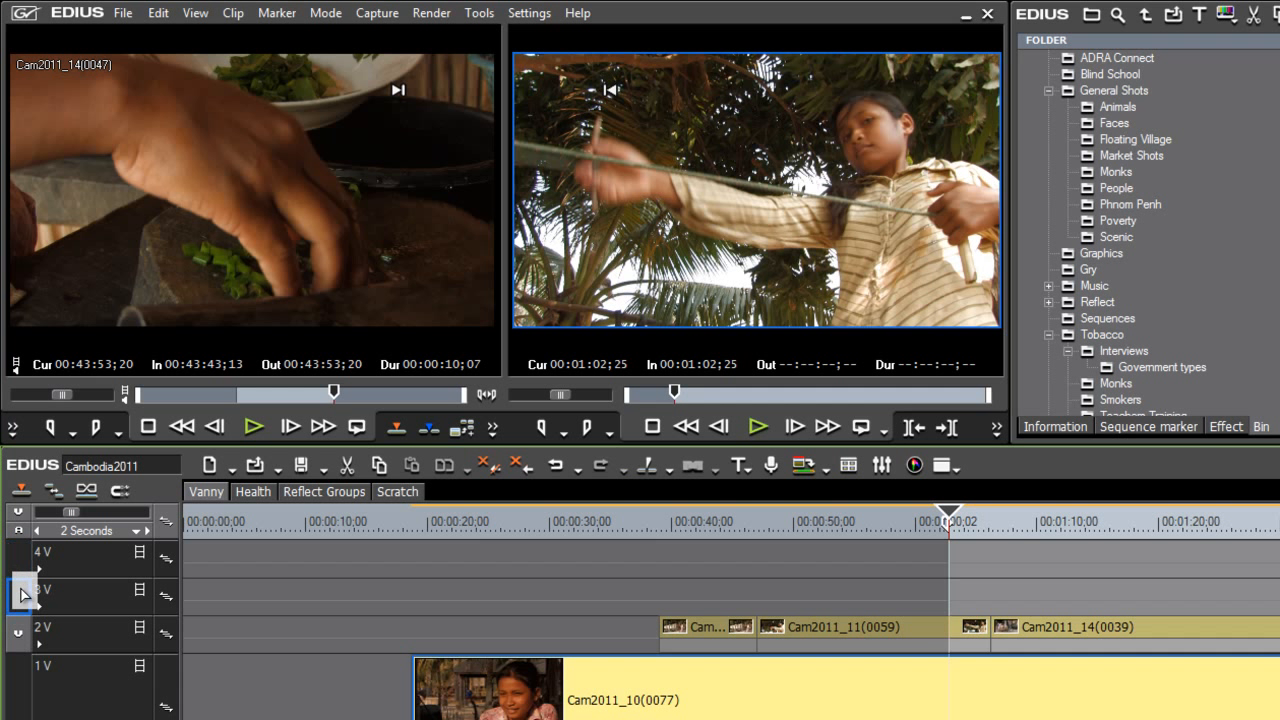
- Patch the source video to track 3 V and the source audio to track 4 A
click(24, 640)
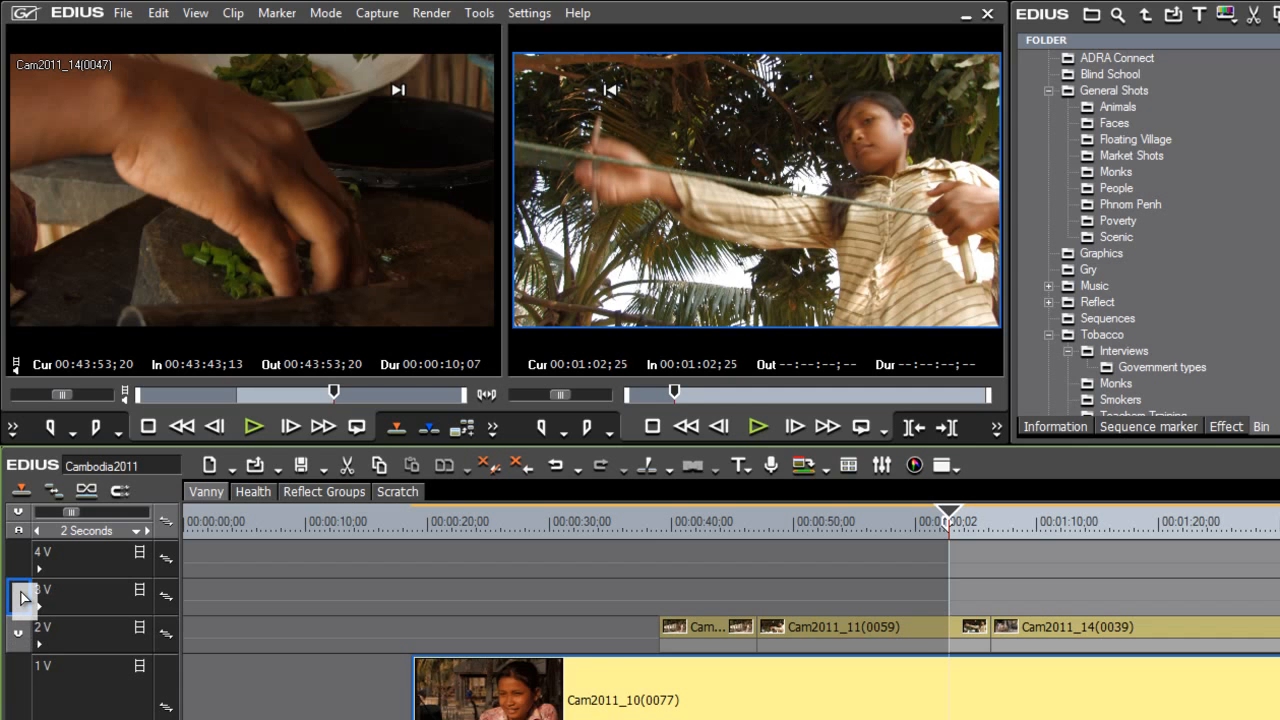
click(23, 597)
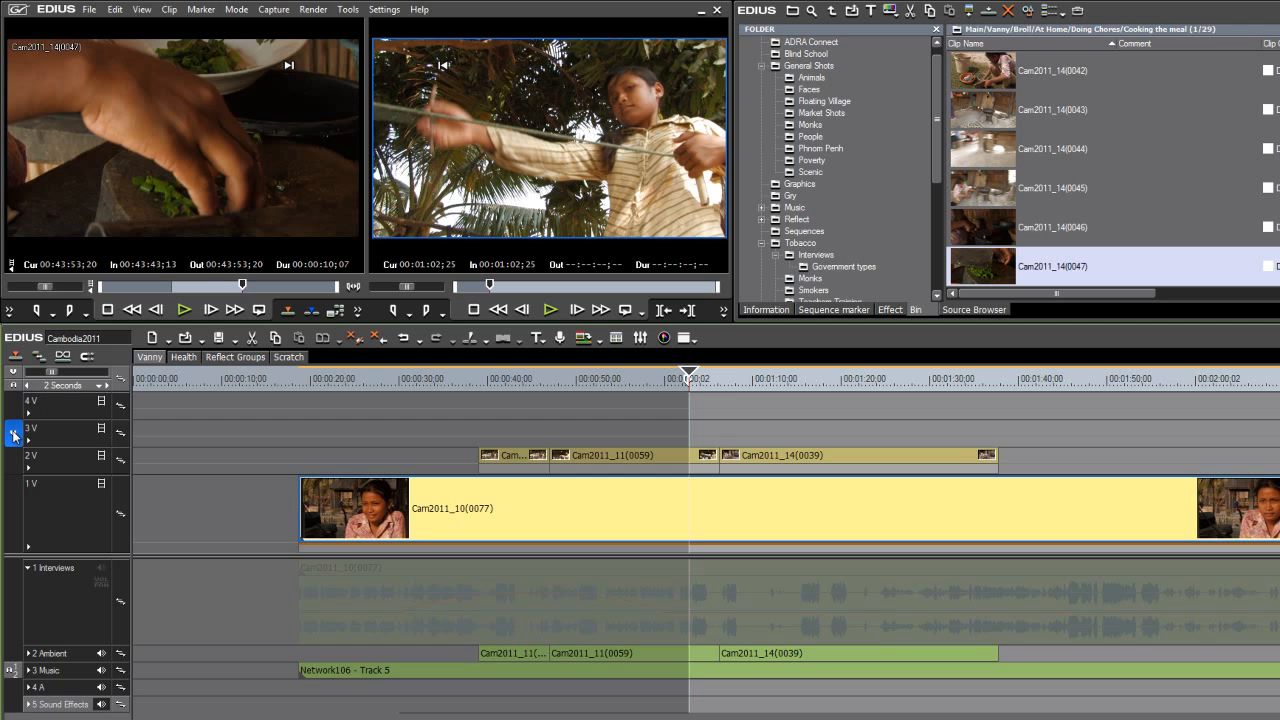
mouse_move(14, 435)
mouse_down()
mouse_move(14, 412)
mouse_move(18, 430)
mouse_up()
drag(14, 674, 14, 690)
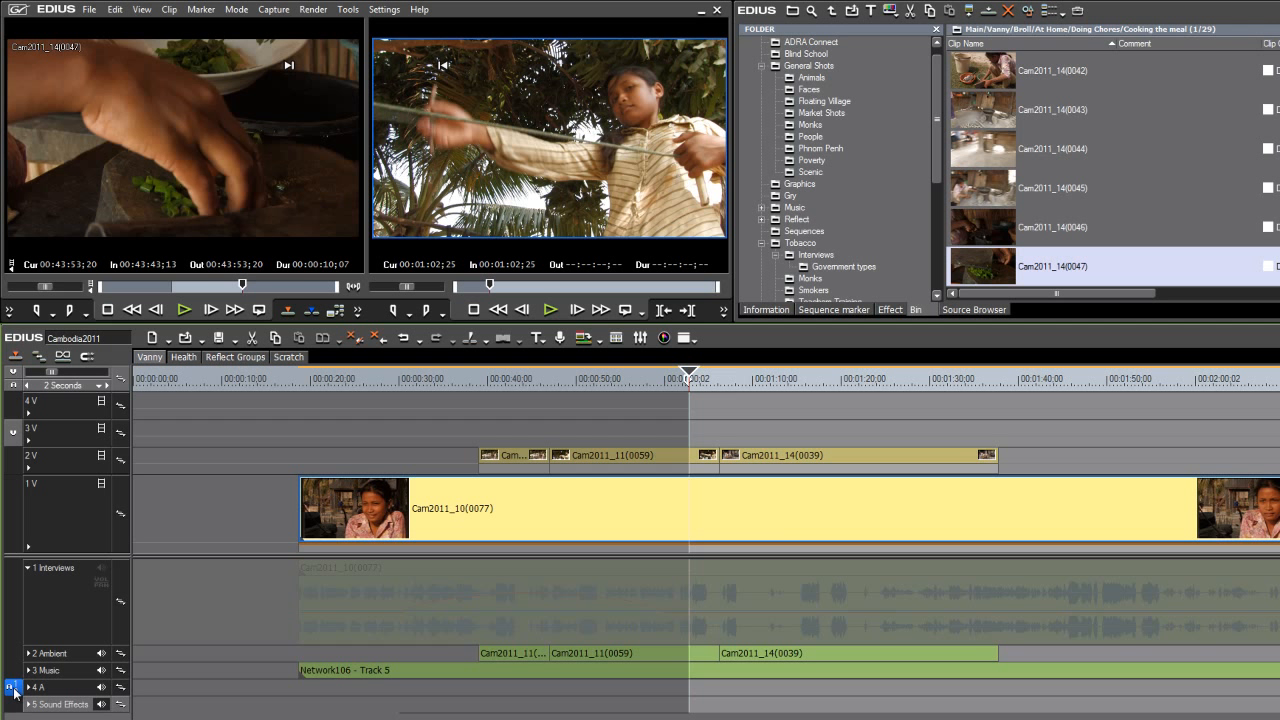
- Overwrite the marked part of Cam2011_14(0047) onto the timeline at the In point and scrub back through the placed clip
click(287, 311)
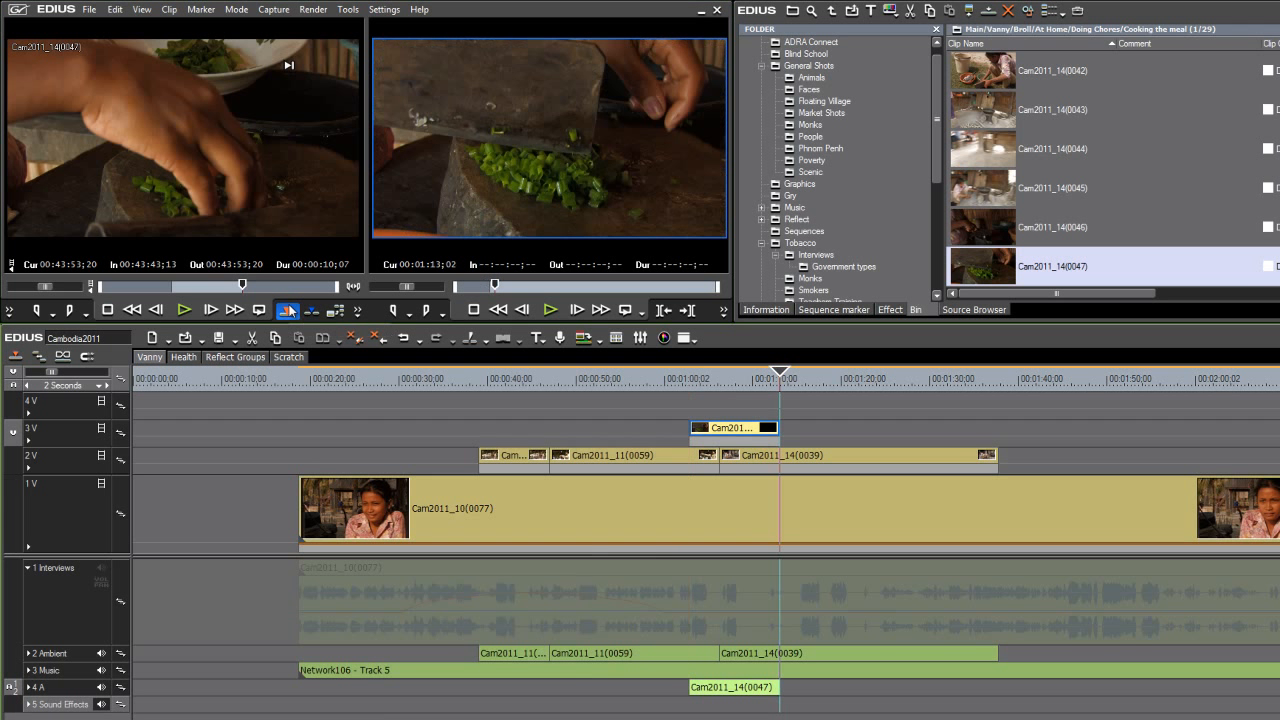
drag(782, 383, 732, 396)
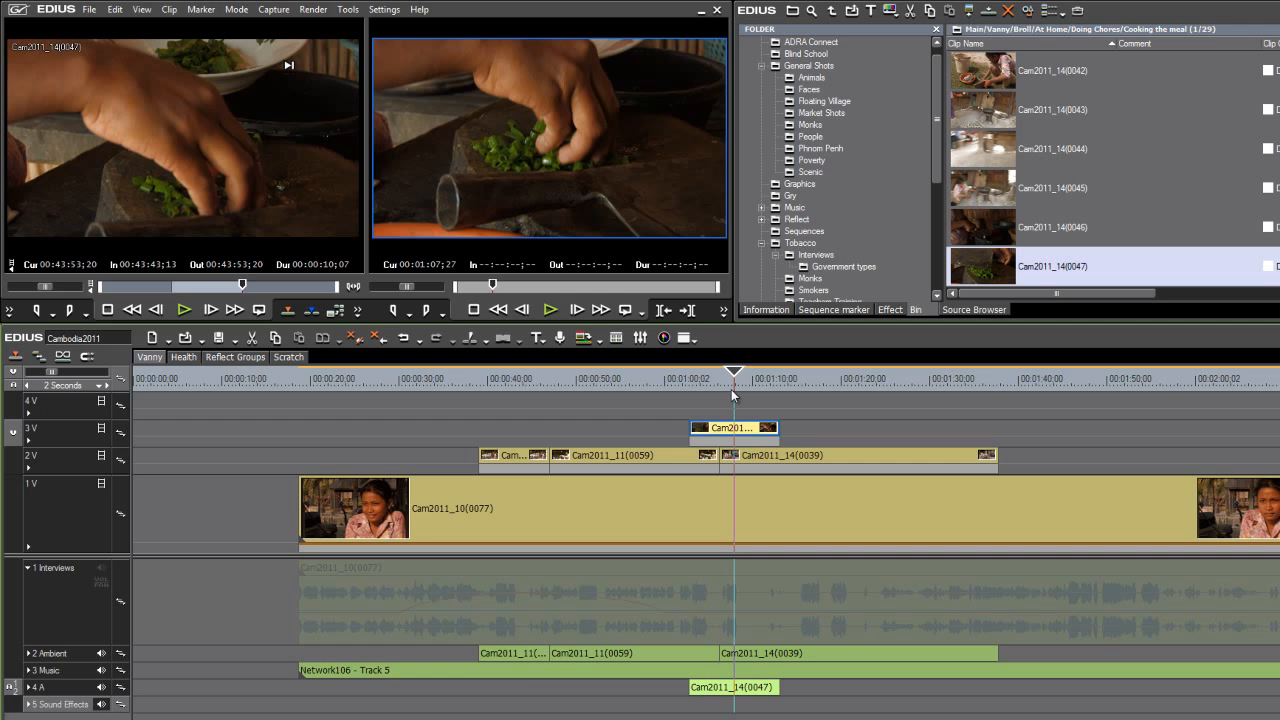
drag(733, 395, 719, 395)
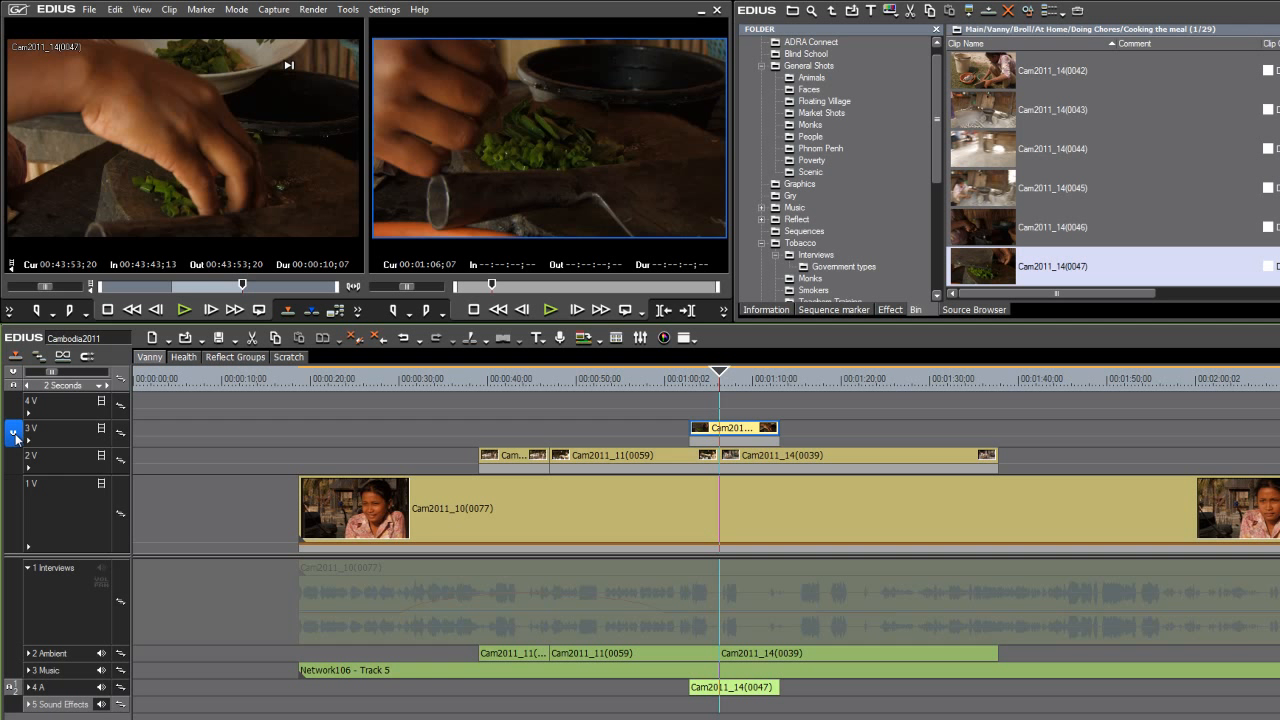
- Patch the source video to 4 V and back to 3 V, and move the source audio patch via 1 Interviews to 3 Music
drag(15, 437, 14, 412)
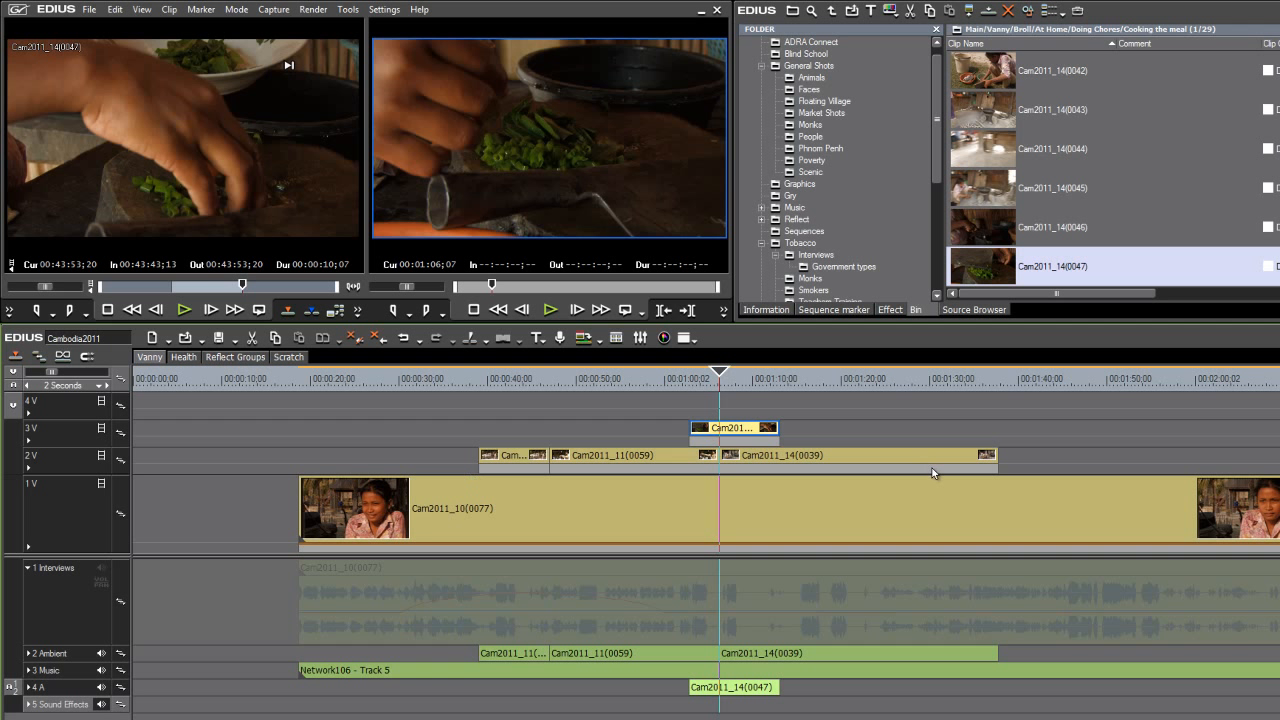
click(13, 432)
mouse_move(14, 434)
mouse_down()
mouse_move(14, 406)
mouse_move(13, 432)
mouse_up()
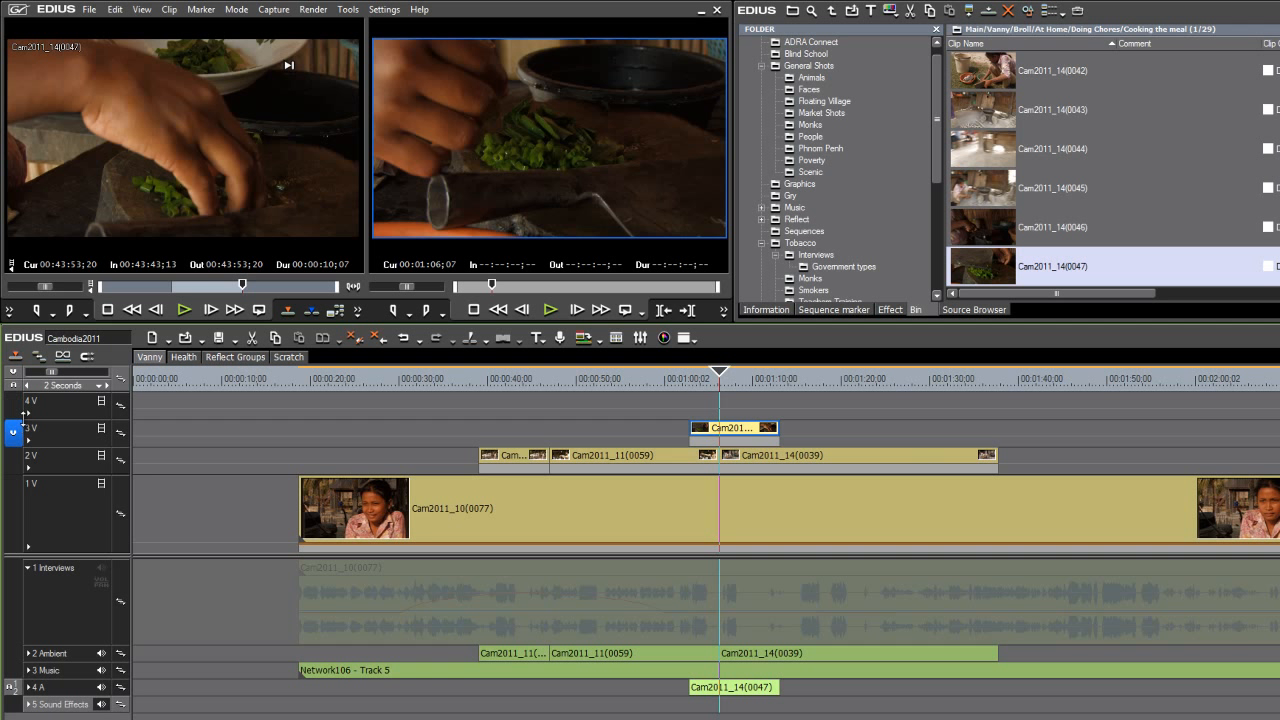
drag(12, 689, 13, 614)
drag(13, 614, 12, 670)
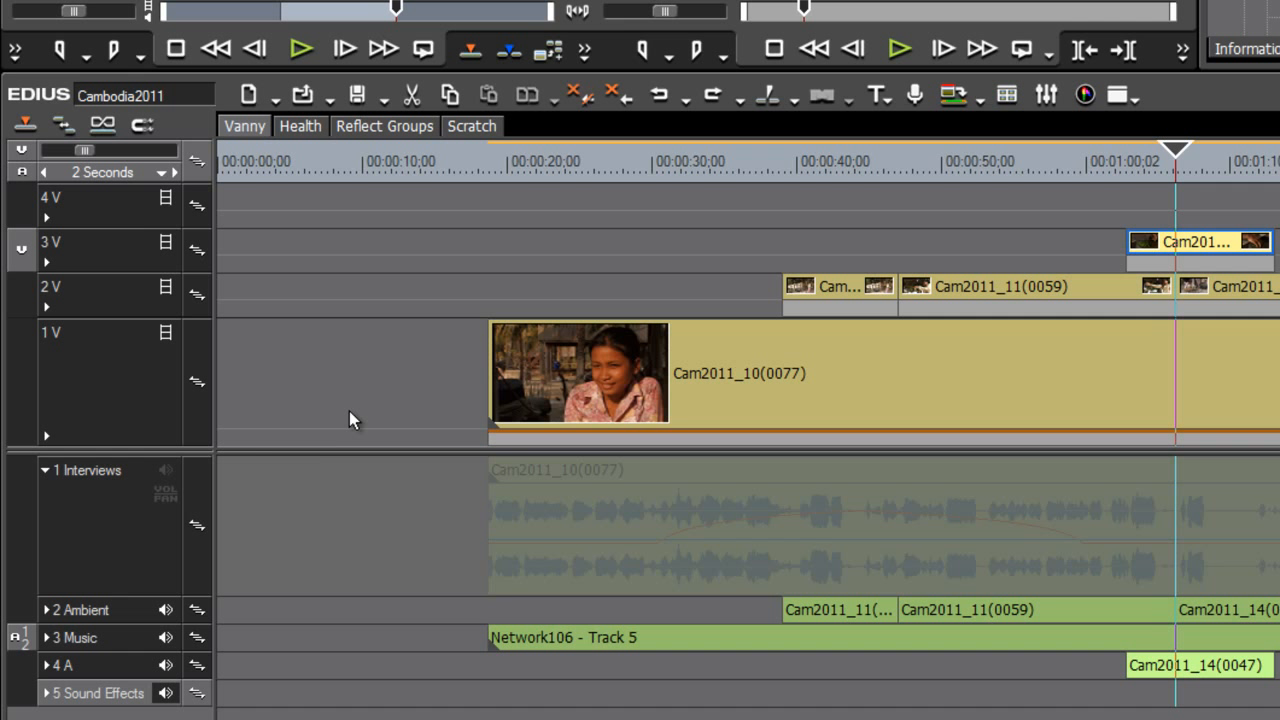
- Patch source video to 1 V and source audio to 4 A, and insert the marked Cam2011_14(0047) segment at the start of the Cam2011_10(0077) clip
mouse_move(349, 411)
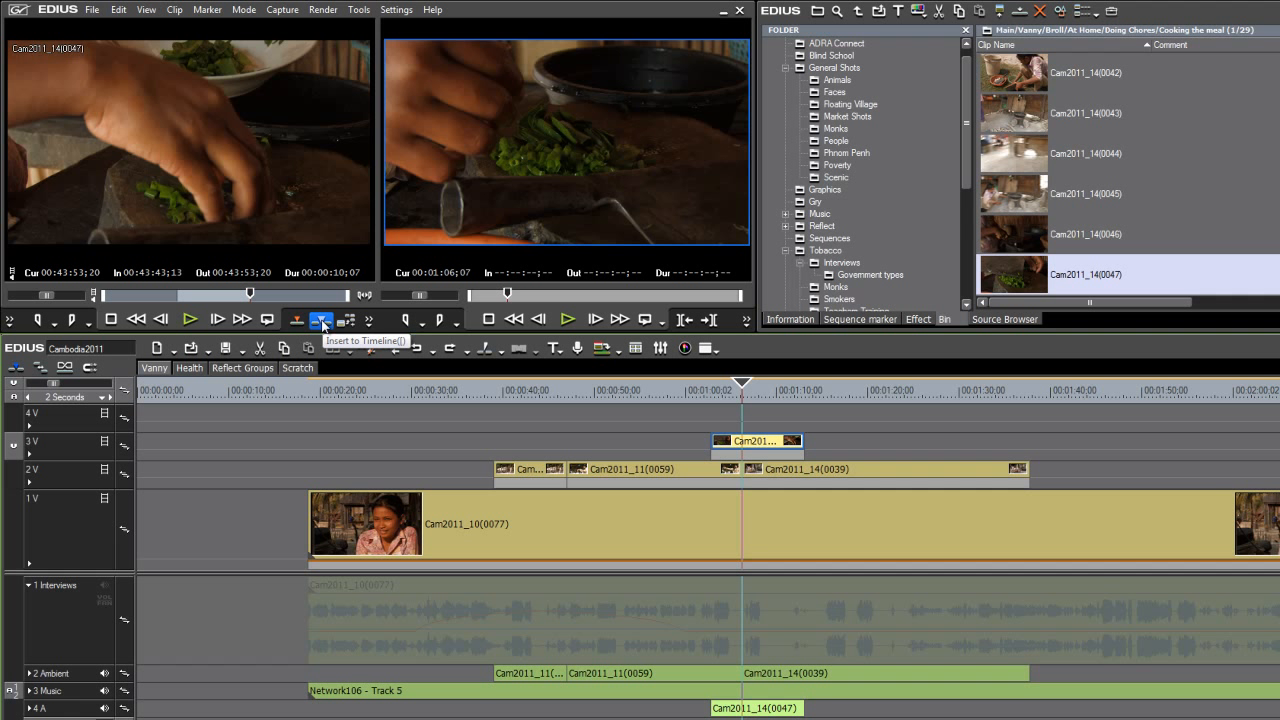
drag(741, 383, 309, 422)
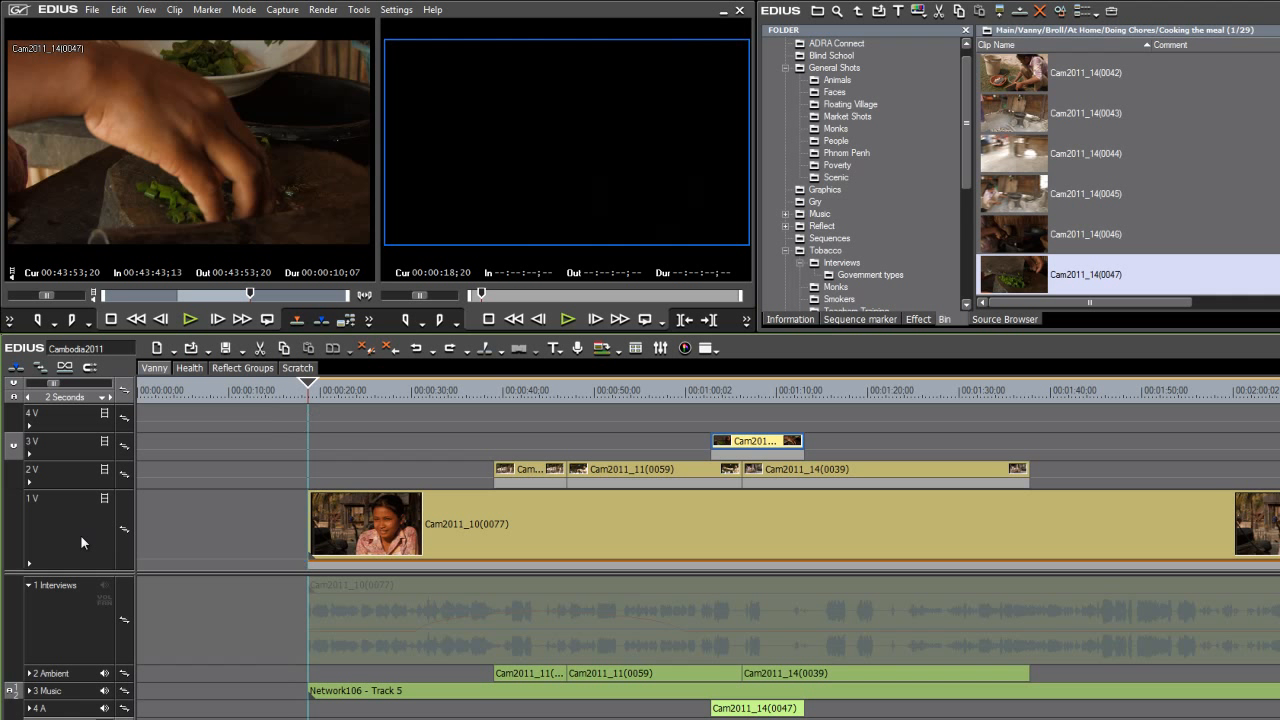
drag(11, 447, 14, 508)
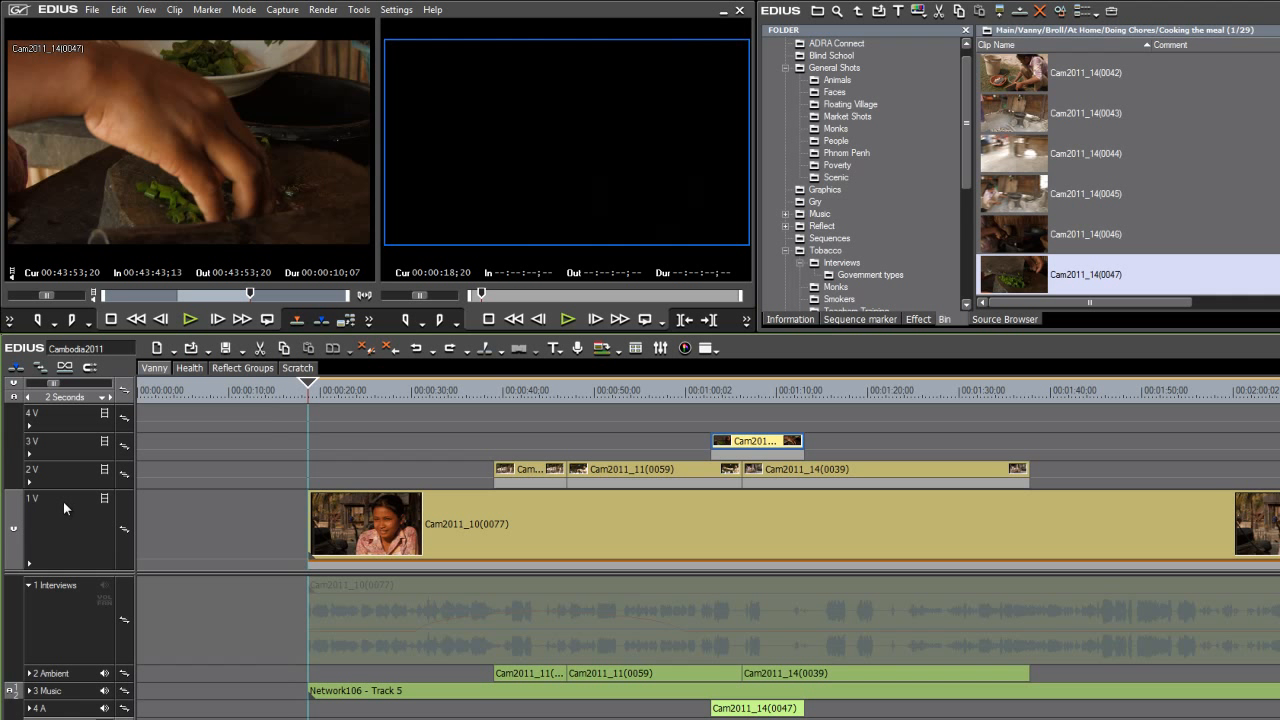
mouse_move(13, 692)
mouse_down()
mouse_move(20, 653)
mouse_move(16, 708)
mouse_up()
click(321, 321)
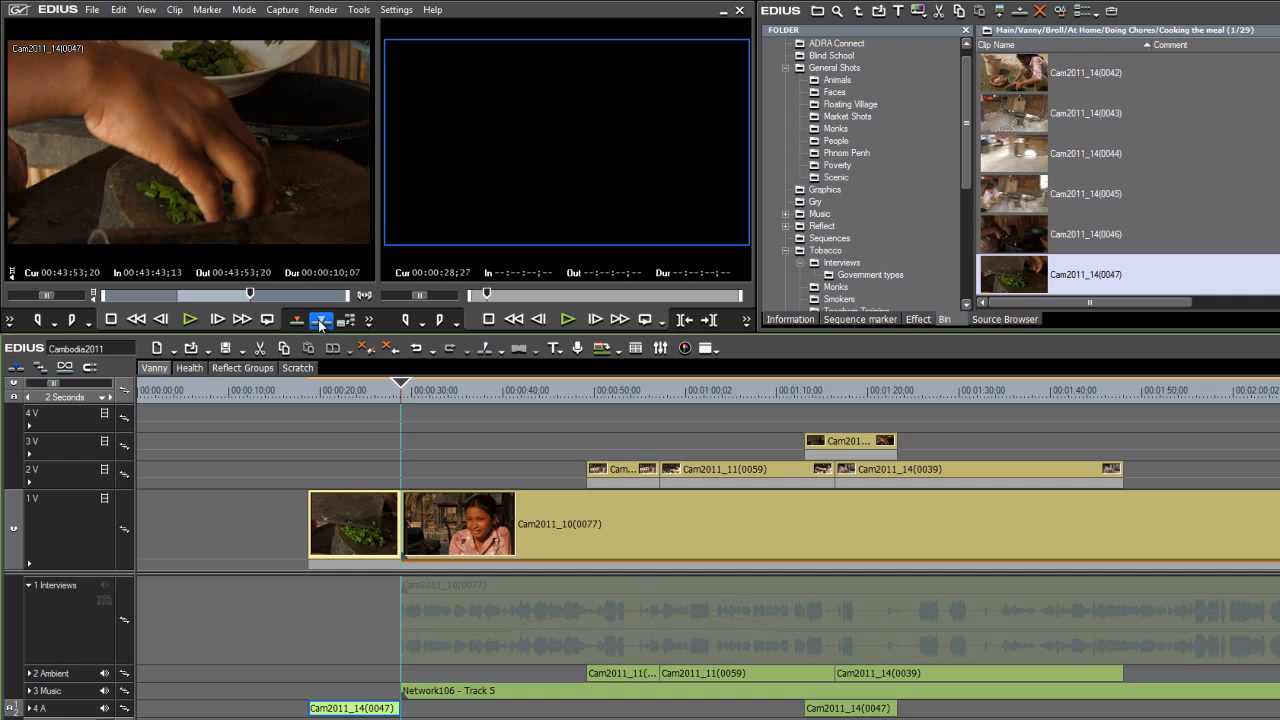
mouse_move(364, 712)
mouse_down()
mouse_move(367, 650)
mouse_move(367, 712)
mouse_up()
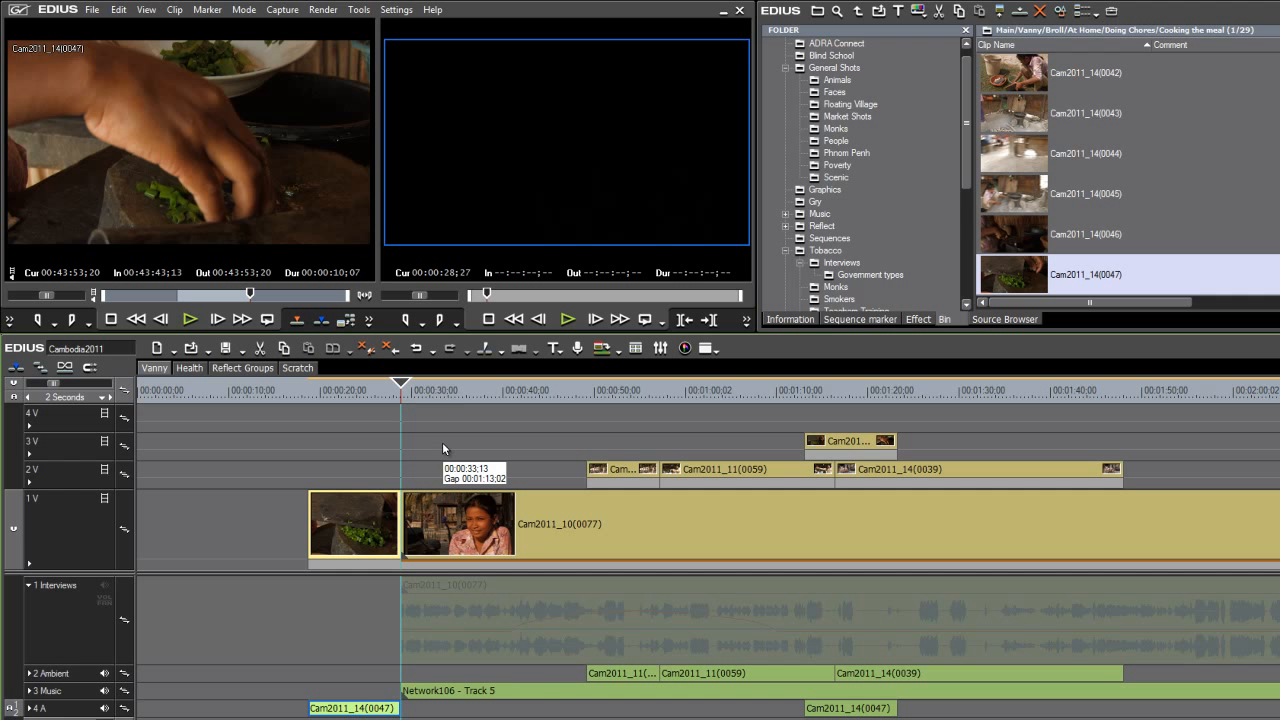
- Remove the inserted Cam2011_14(0047) segment, closing its gap, and expand the 3 Music track to show its waveform
key(alt+Delete)
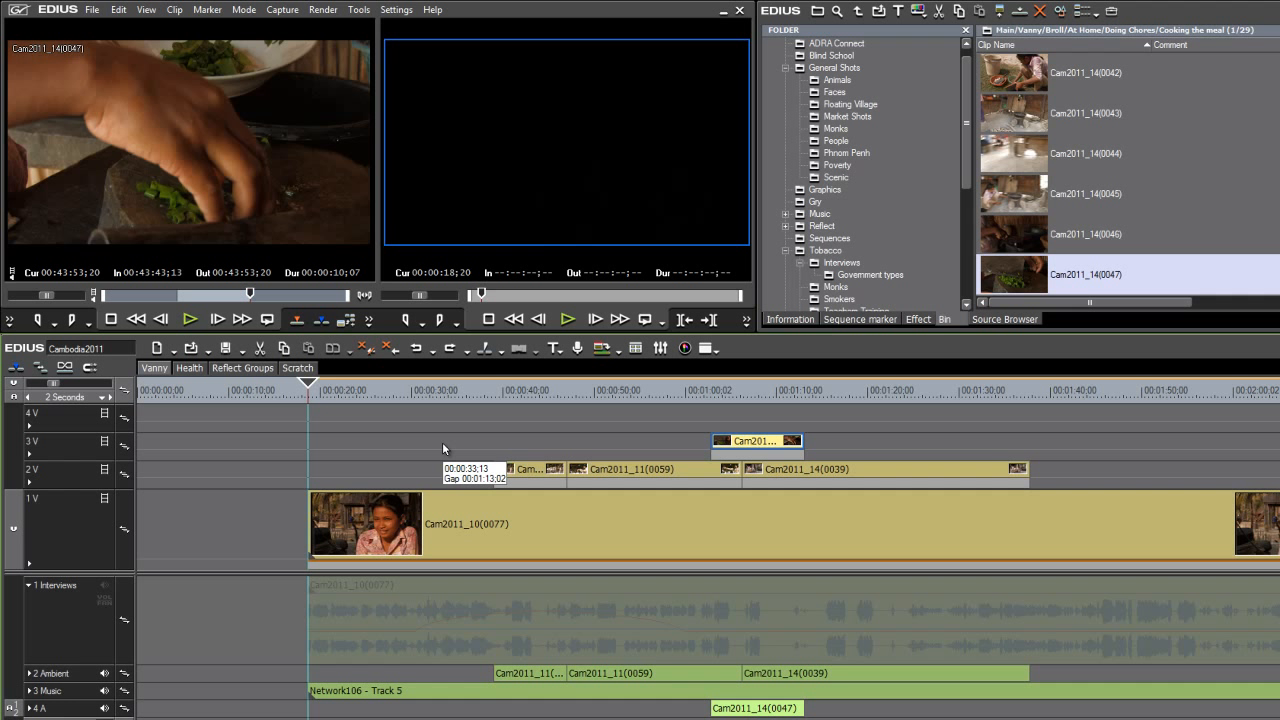
click(30, 692)
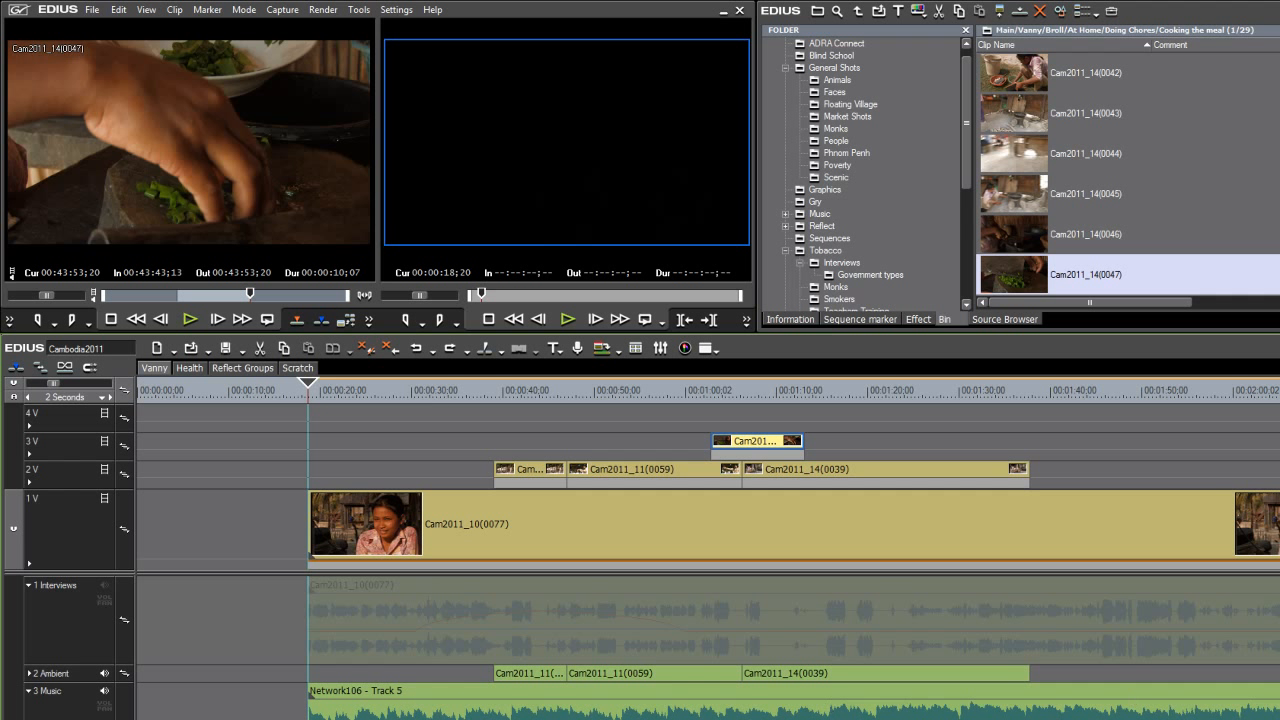
scroll(700, 650, down, 1)
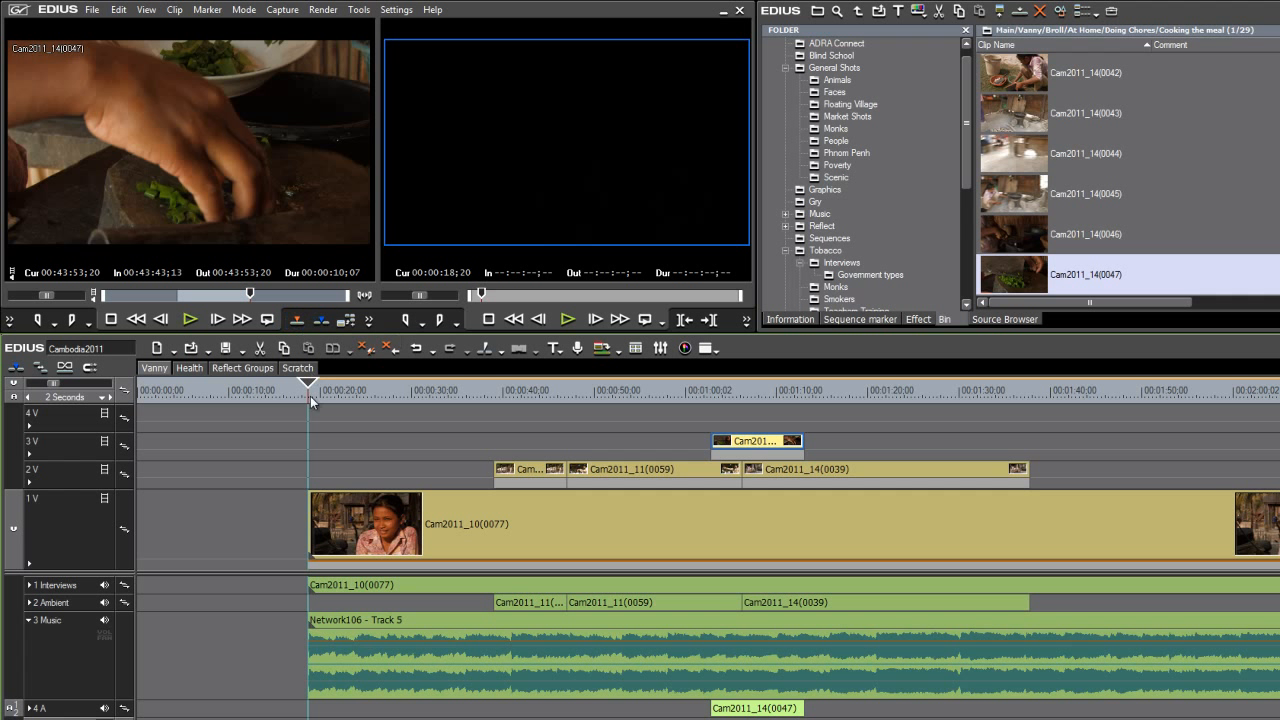
- Insert the marked Cam2011_14(0047) segment ahead of the Cam2011_10(0077) interview and scrub back through it to 00:00:25;13
click(320, 322)
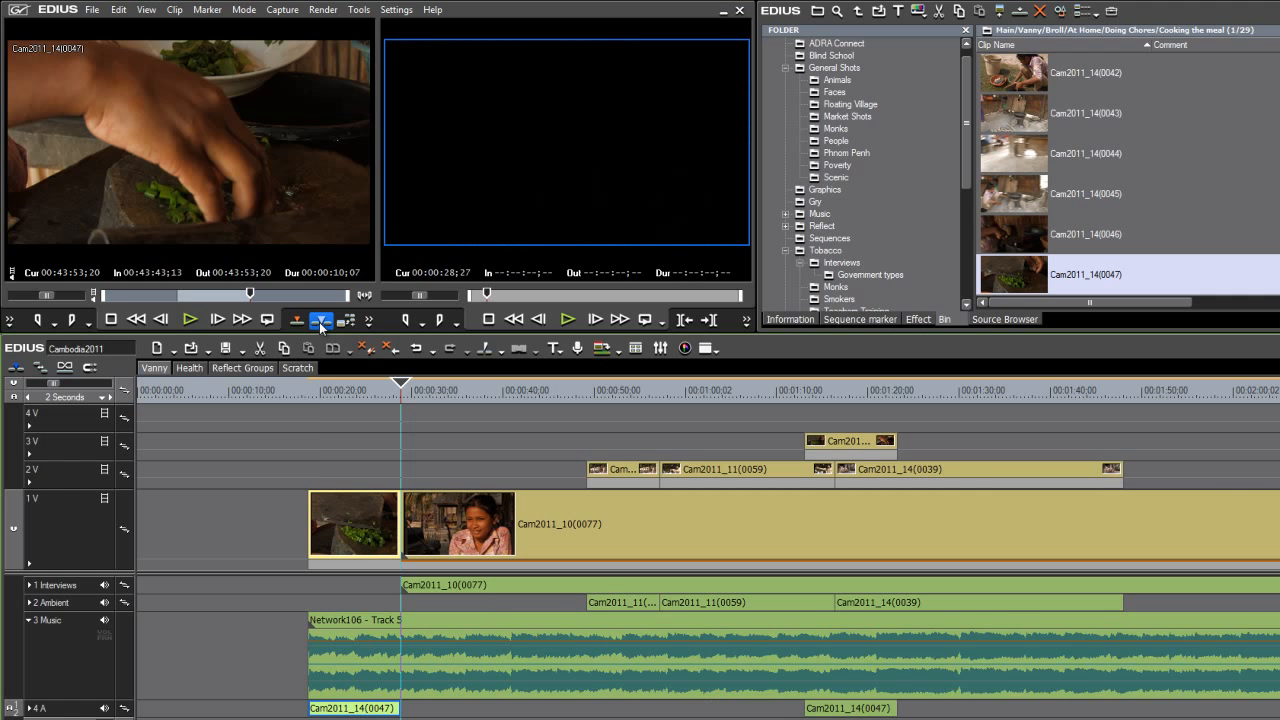
click(389, 390)
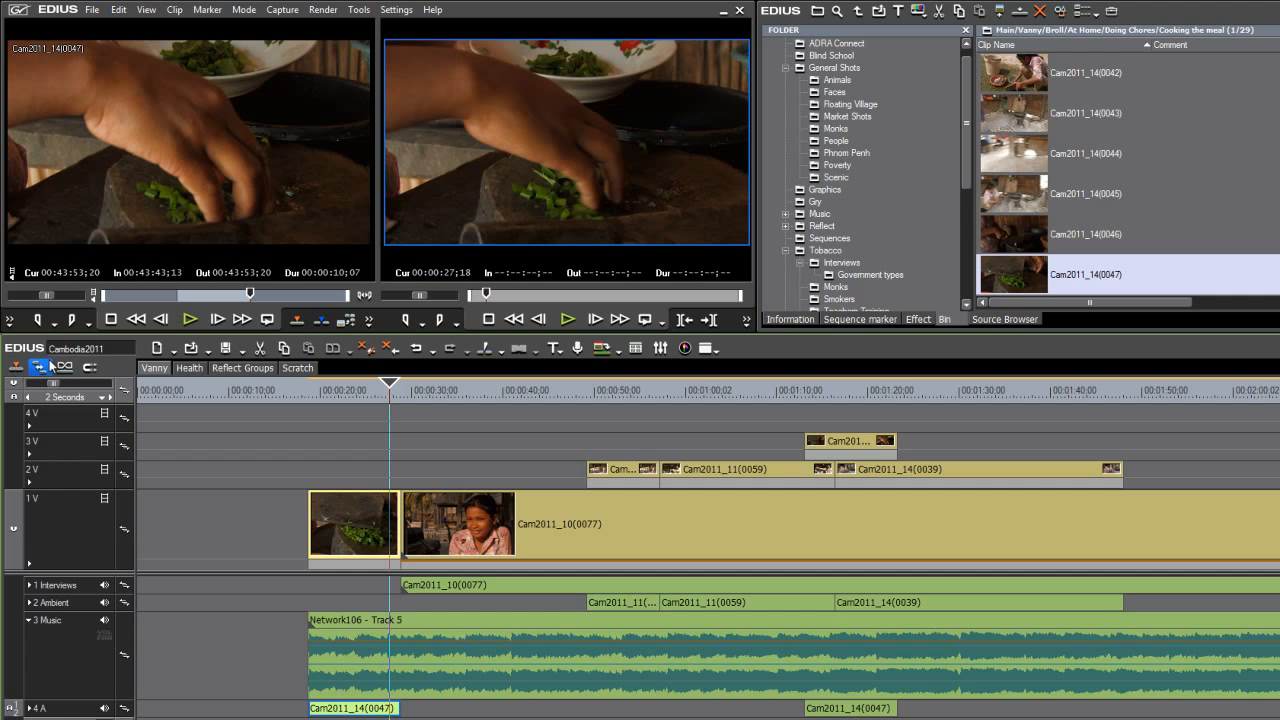
drag(385, 386, 370, 387)
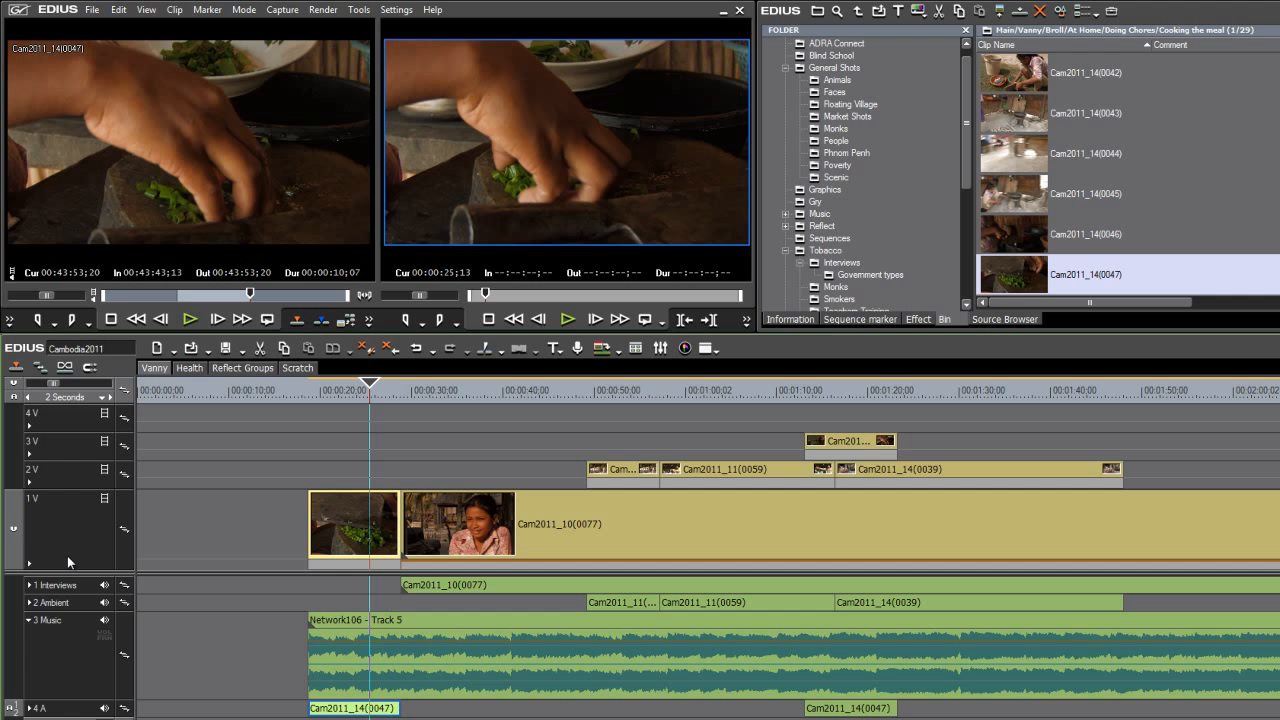
- Zoom the timeline out to the 15 Seconds scale and back in to 0.5 Second
key(ctrl+minus)
key(ctrl+minus)
key(ctrl+minus)
key(ctrl+minus)
key(ctrl+minus)
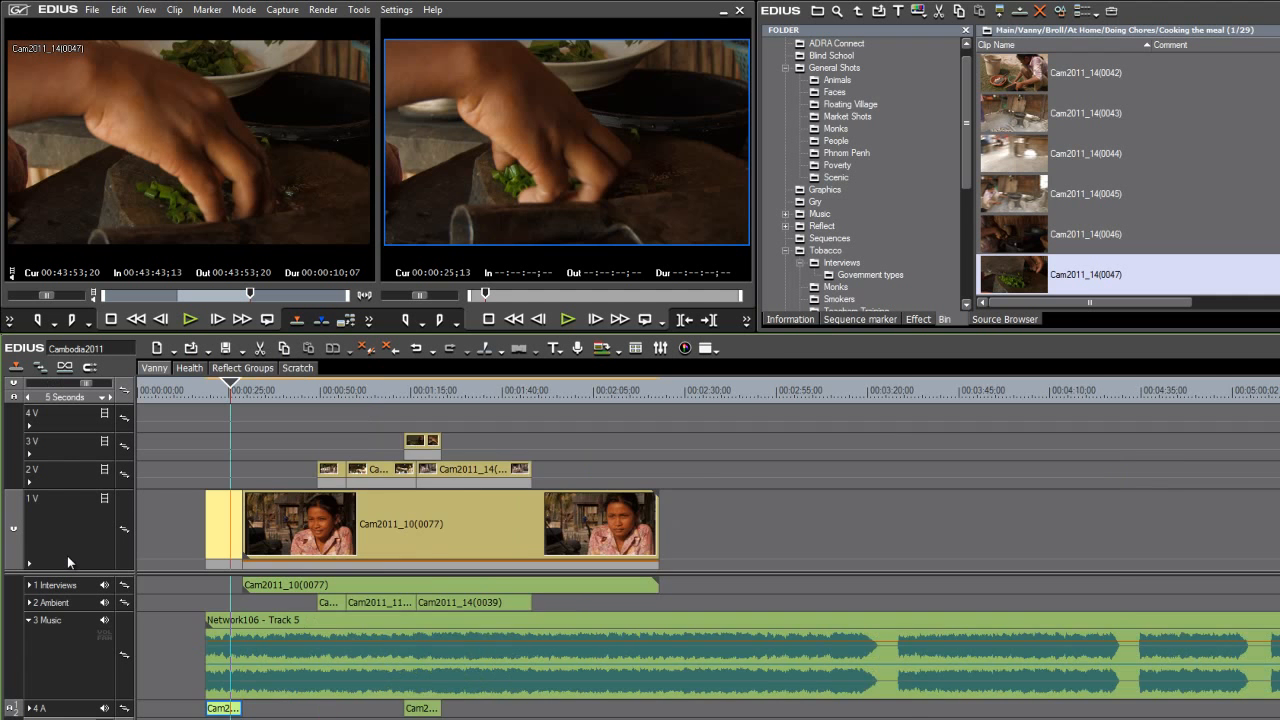
key(ctrl+plus)
key(ctrl+plus)
key(ctrl+plus)
key(ctrl+plus)
key(ctrl+plus)
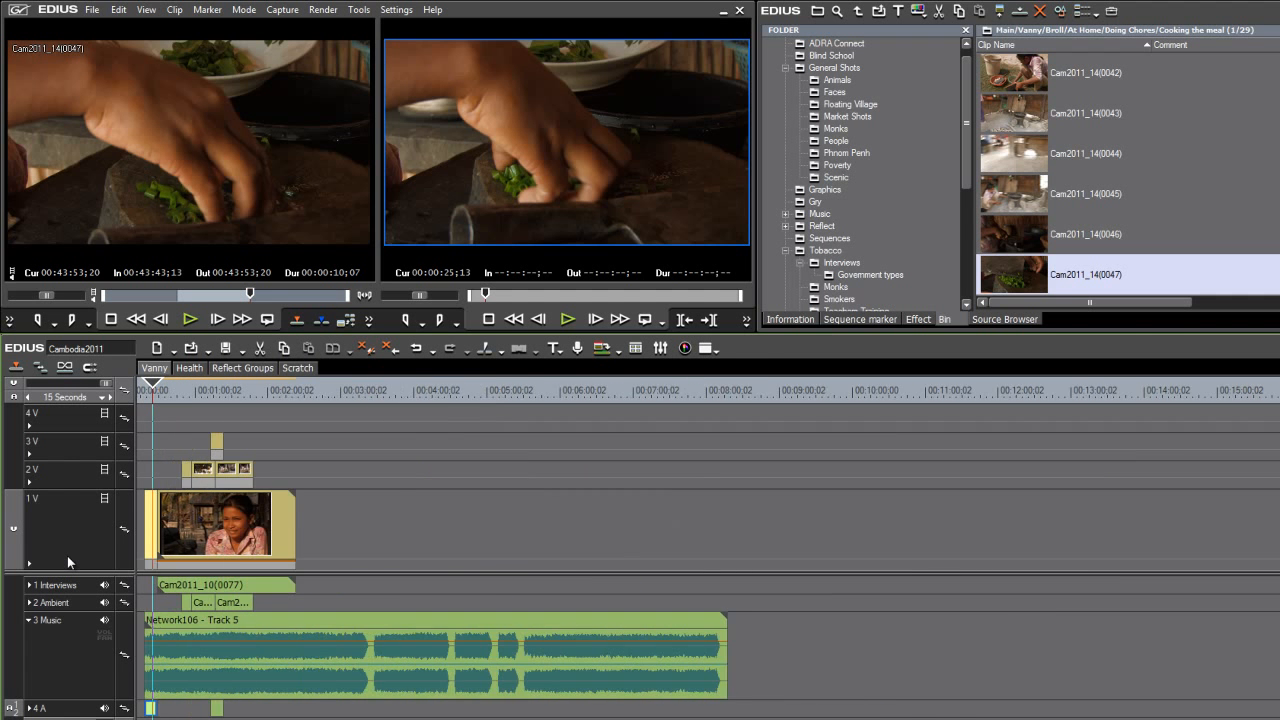
key(ctrl+plus)
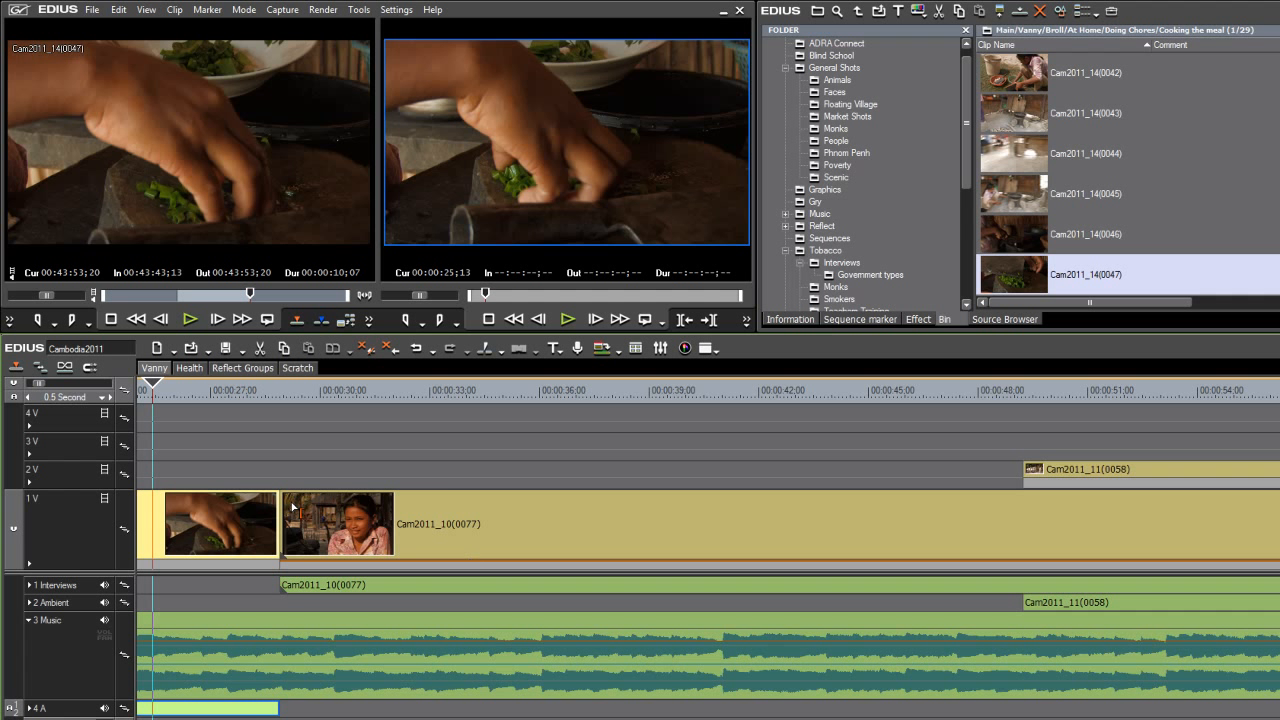
- Add the default transition at the cut before Cam2011_10(0077) on 1 V and extend its end further into the interview
drag(392, 509, 498, 509)
drag(625, 511, 519, 523)
mouse_move(259, 395)
mouse_down()
mouse_move(314, 395)
mouse_move(280, 395)
mouse_up()
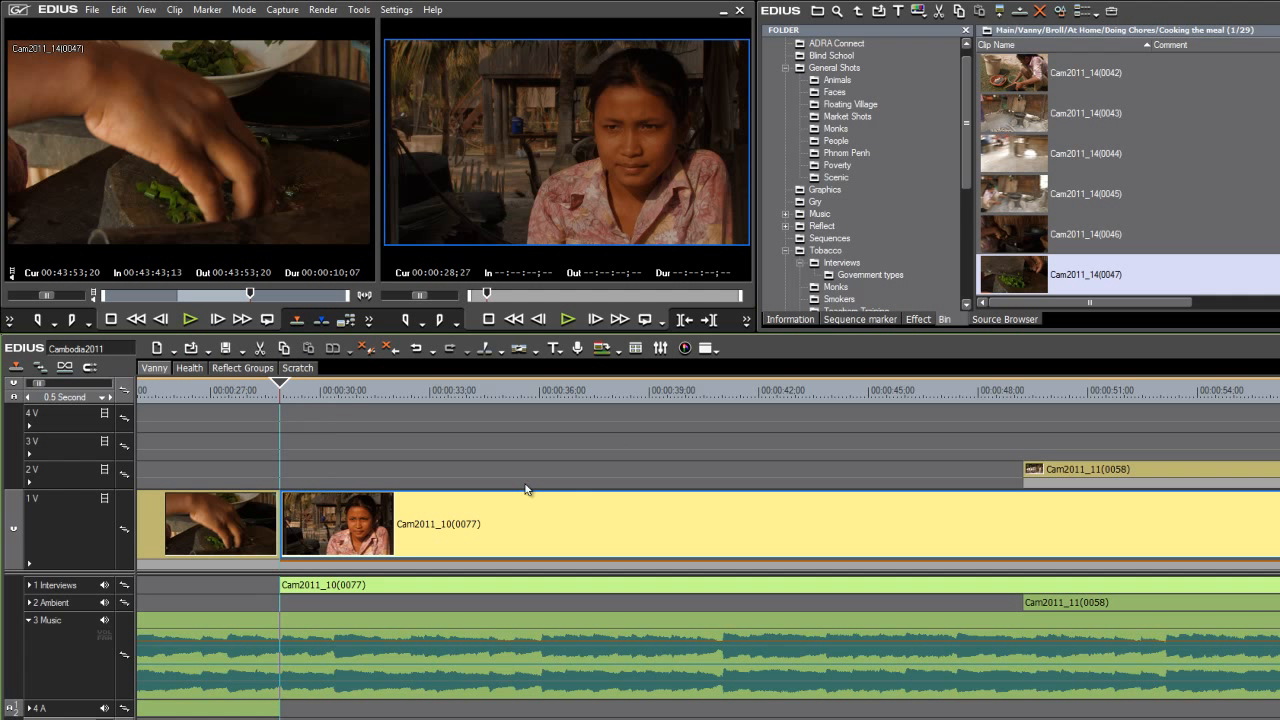
key(ctrl+p)
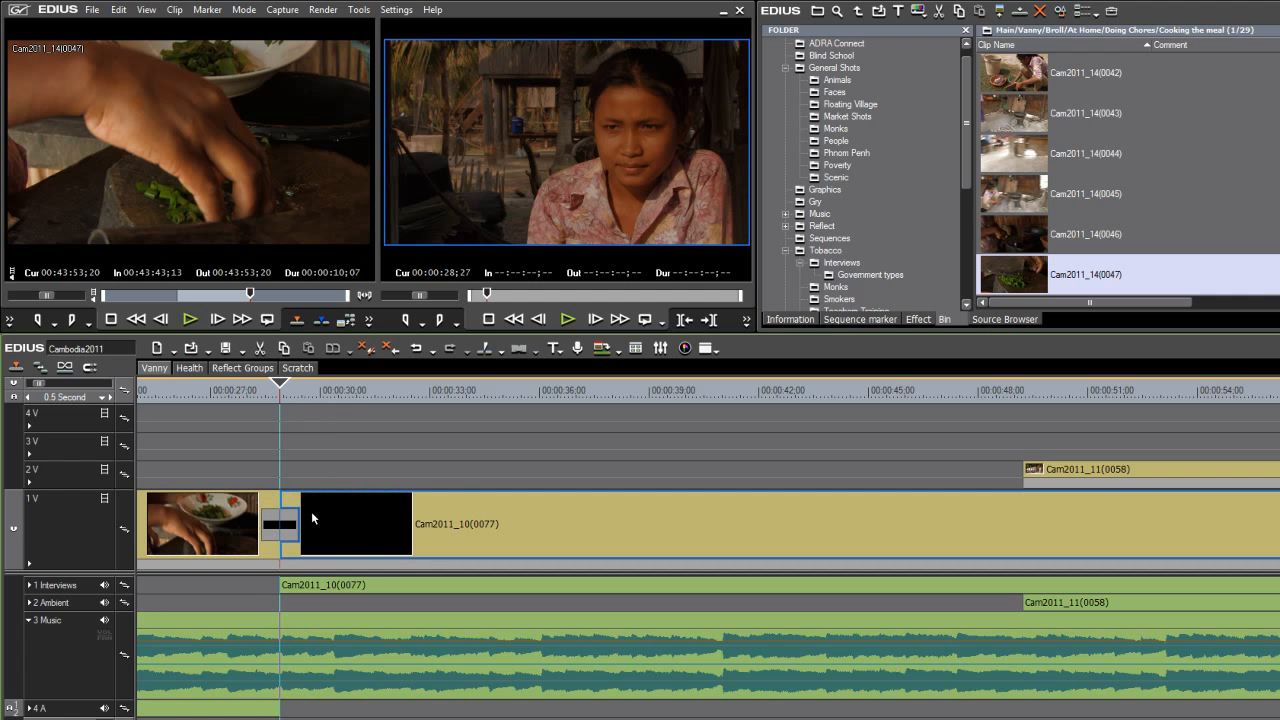
drag(300, 525, 346, 528)
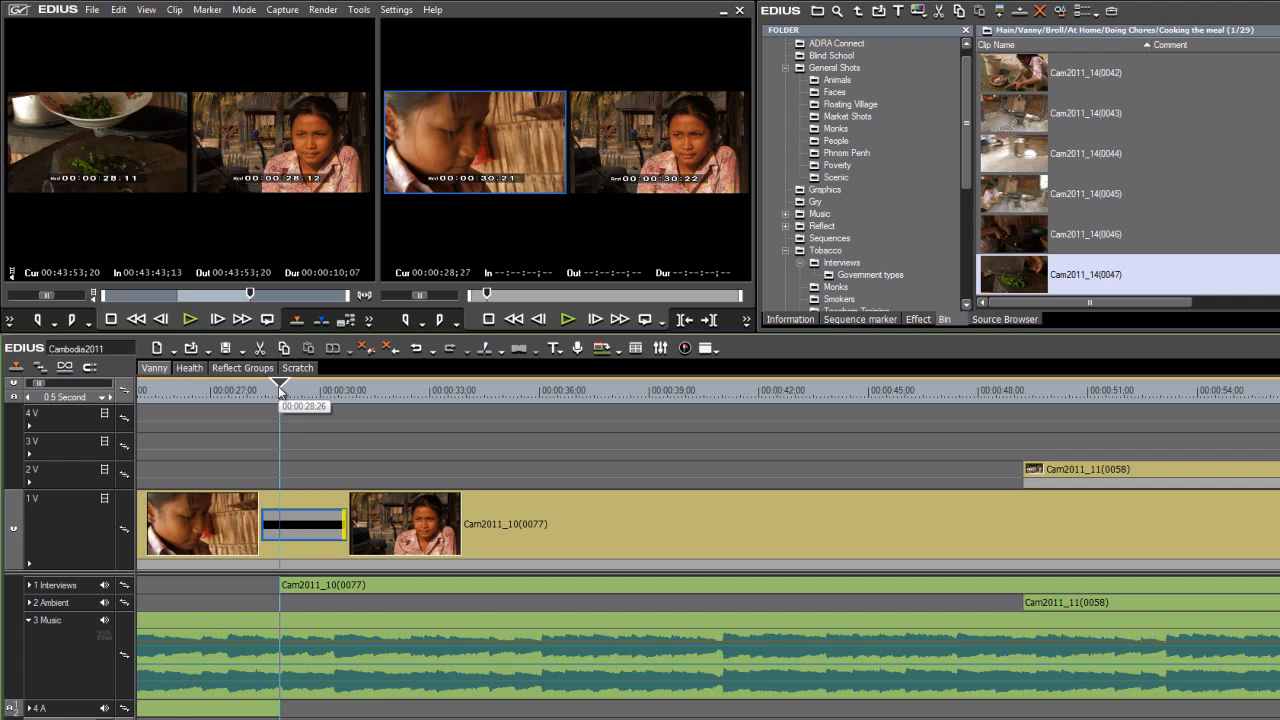
- Zoom the timeline out to the 10 Seconds scale and scrub the playhead to 00:00:40;00
scroll(280, 392, down, 3)
scroll(279, 387, down, 1)
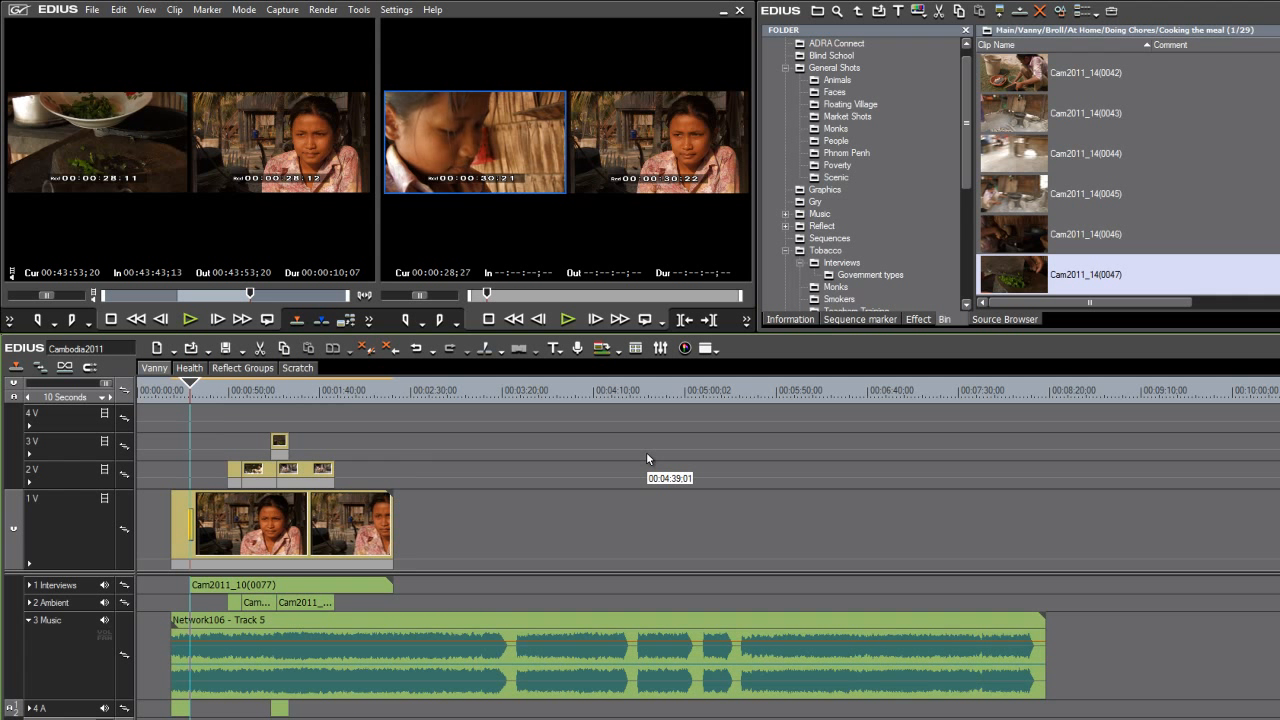
click(396, 10)
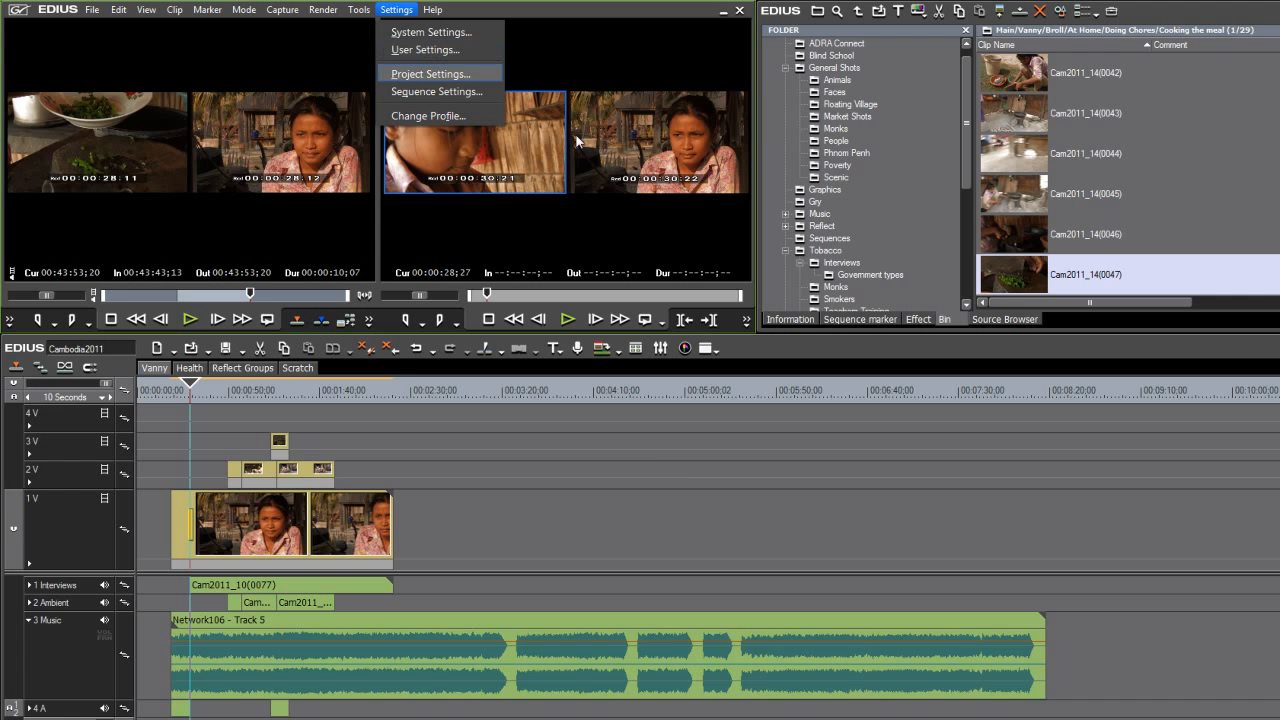
click(495, 390)
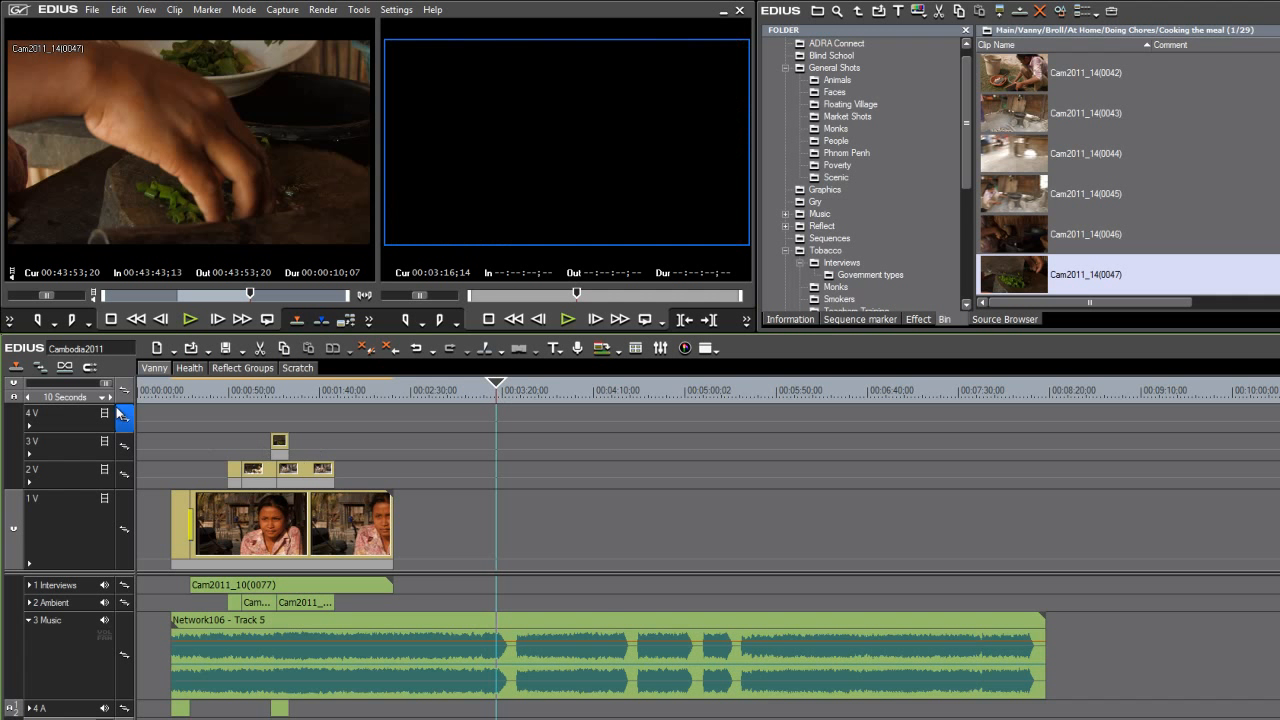
drag(228, 390, 211, 414)
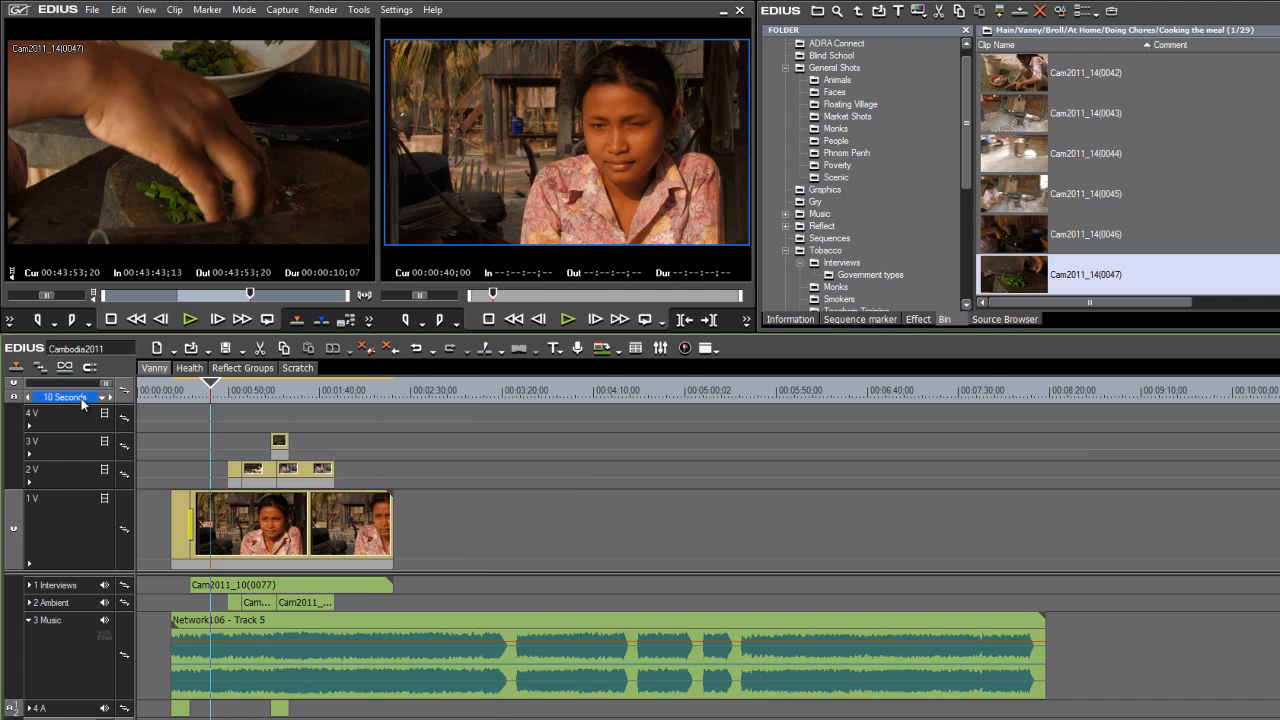
- Vary the timeline scale between close views and Fit, and place the playhead at the cut between Cam2011_11(0058) and Cam2011_11(0059)
drag(105, 388, 60, 379)
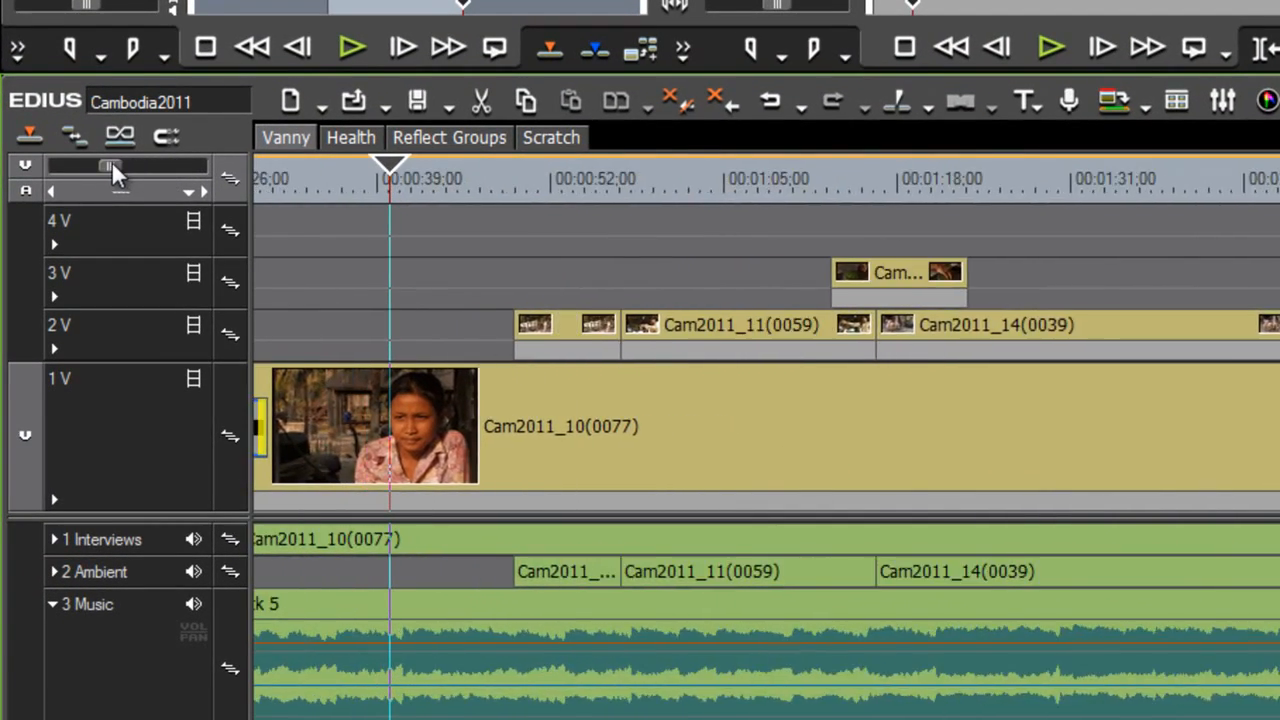
drag(111, 170, 255, 172)
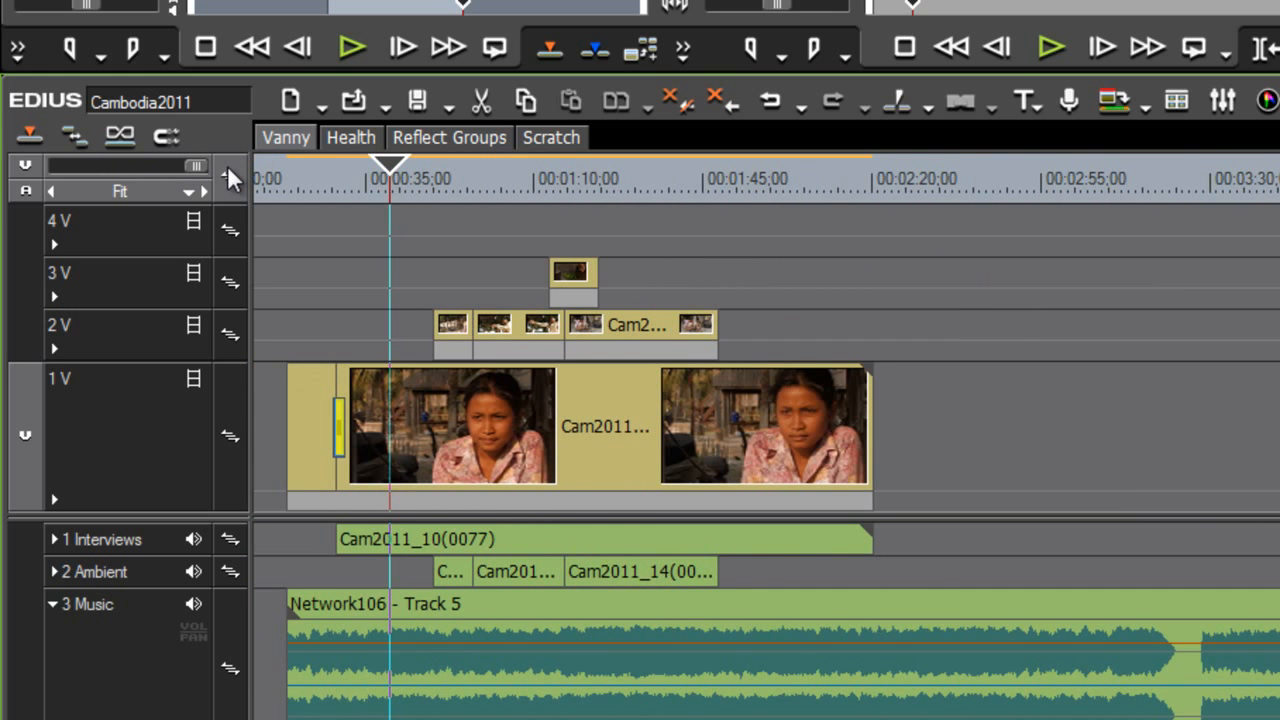
drag(204, 164, 84, 165)
drag(390, 166, 878, 217)
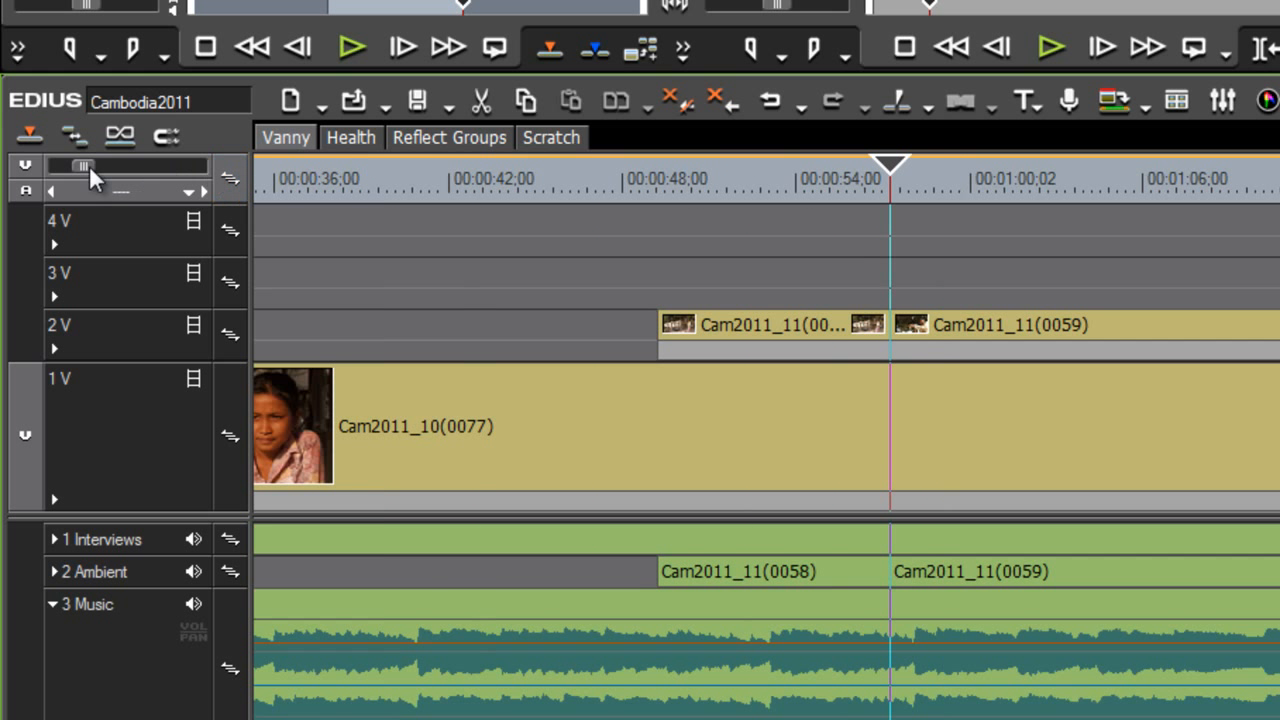
drag(86, 168, 114, 177)
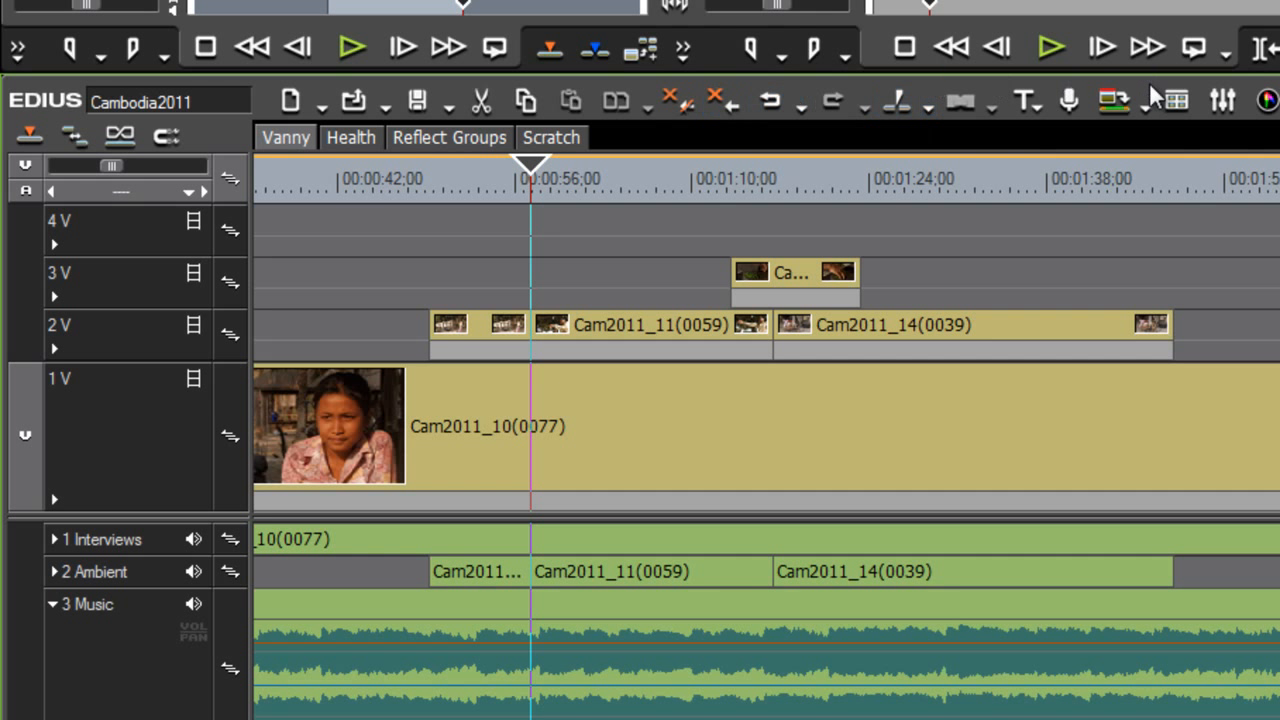
click(70, 140)
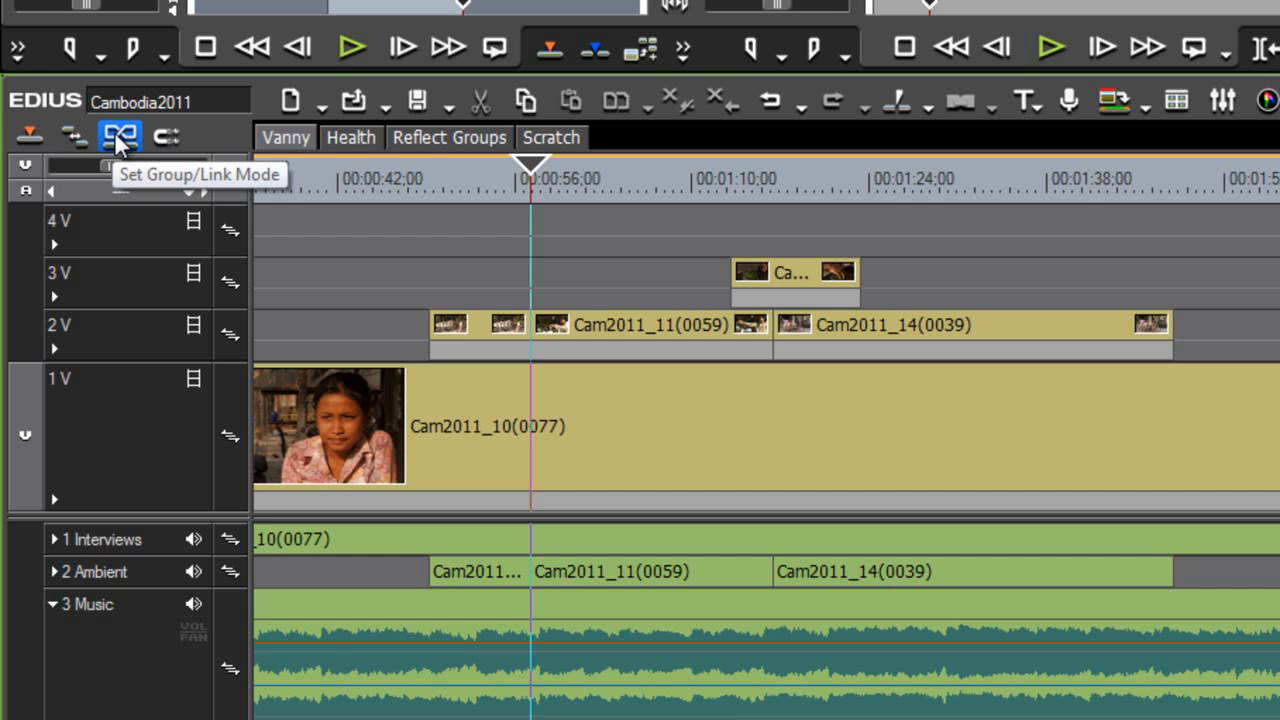
click(166, 140)
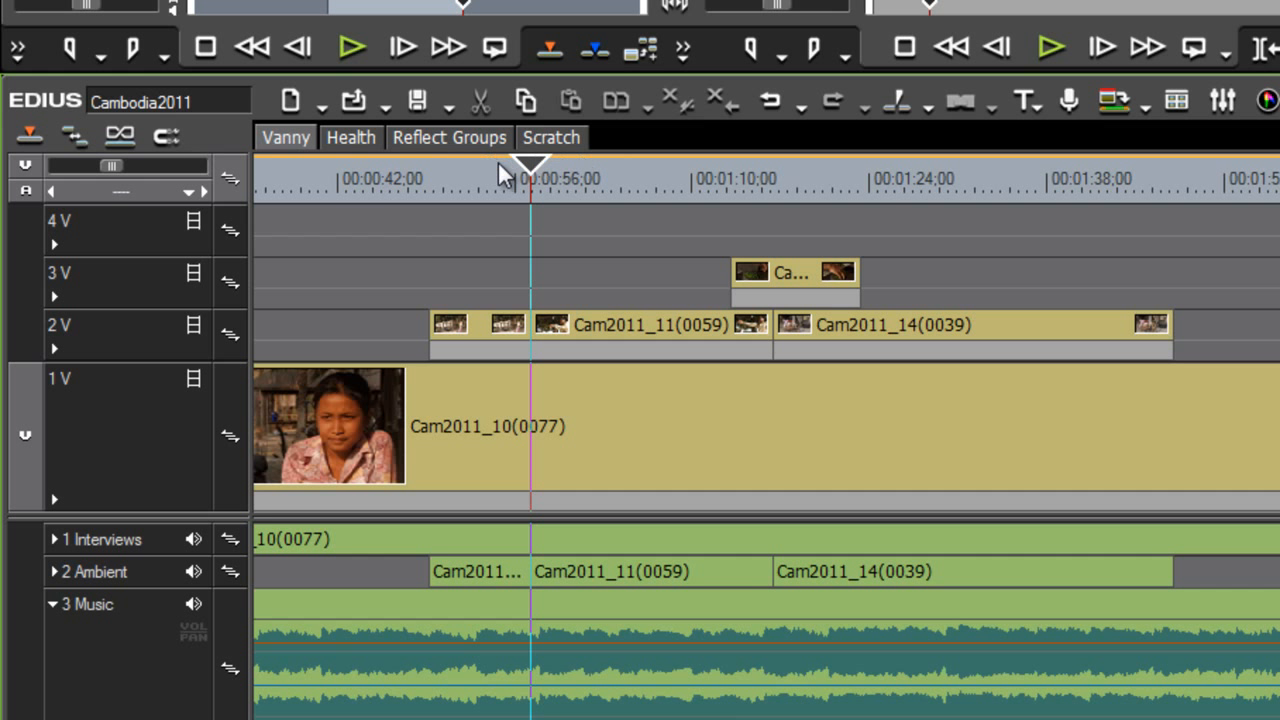
- Move the playhead to the start of the Vanny sequence, look at the Health and Scratch sequences, and return to Vanny
mouse_move(545, 170)
mouse_down()
mouse_move(294, 171)
mouse_move(55, 215)
mouse_up()
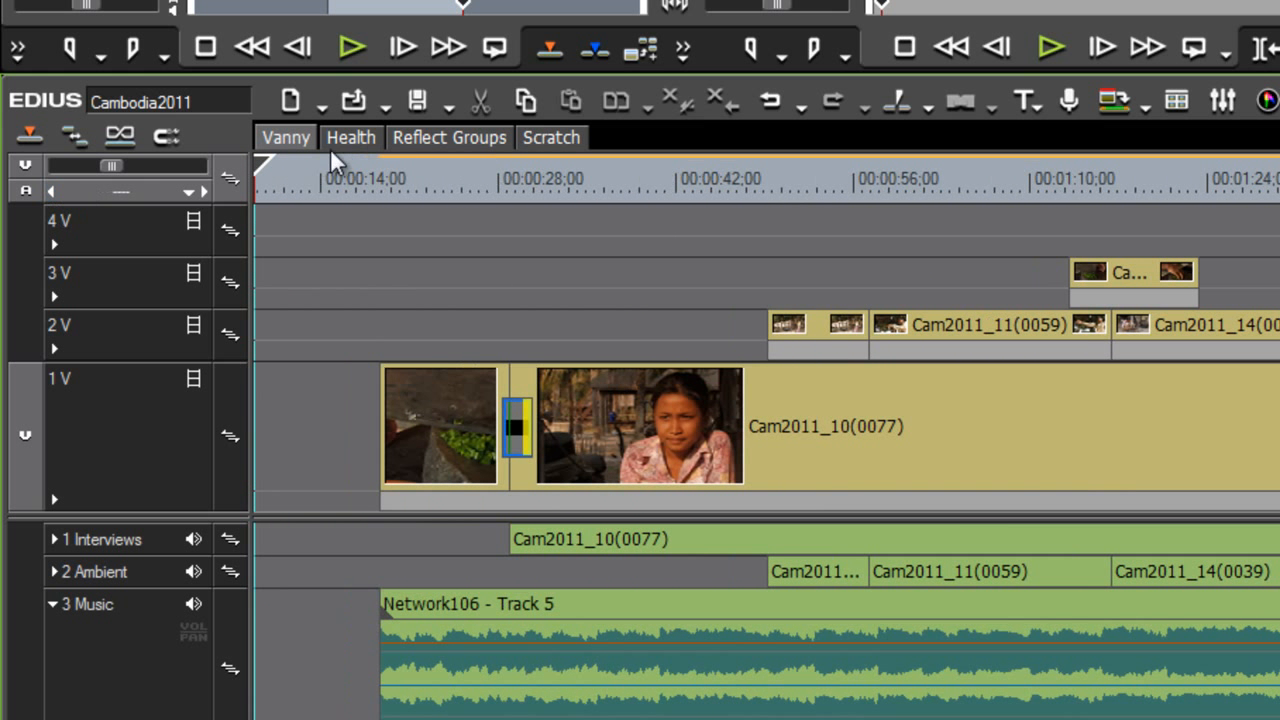
click(355, 140)
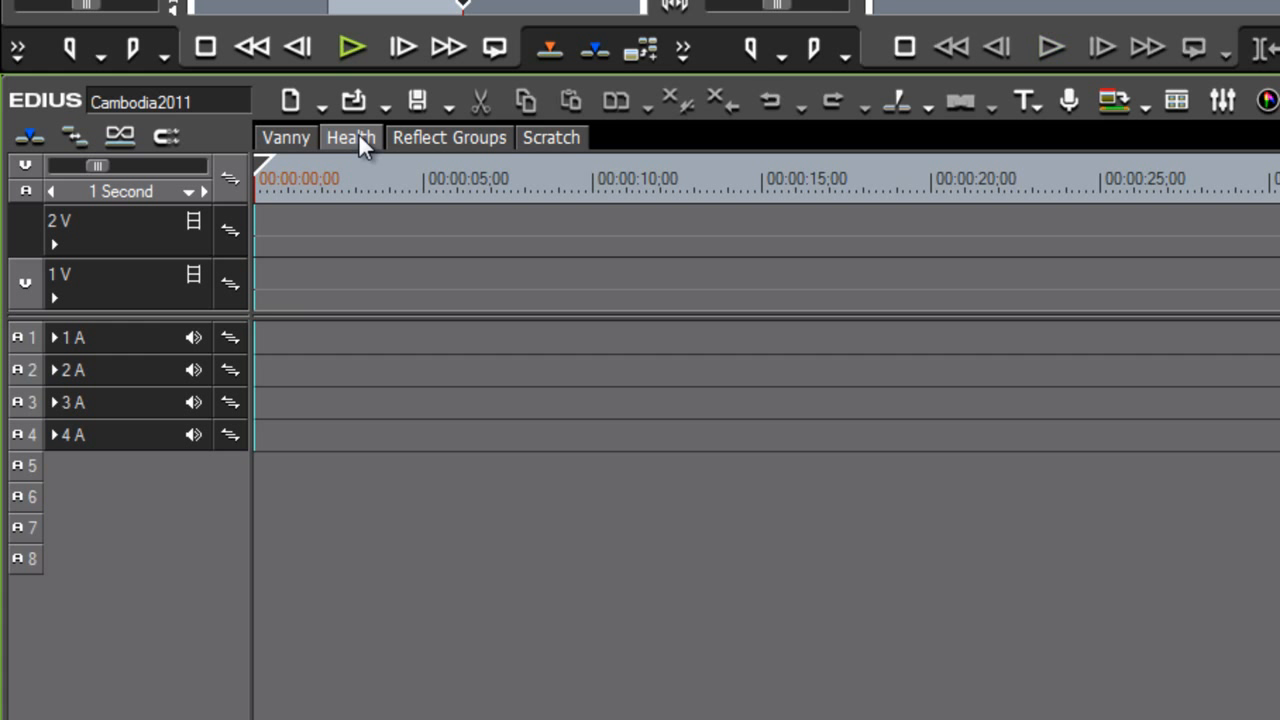
click(549, 140)
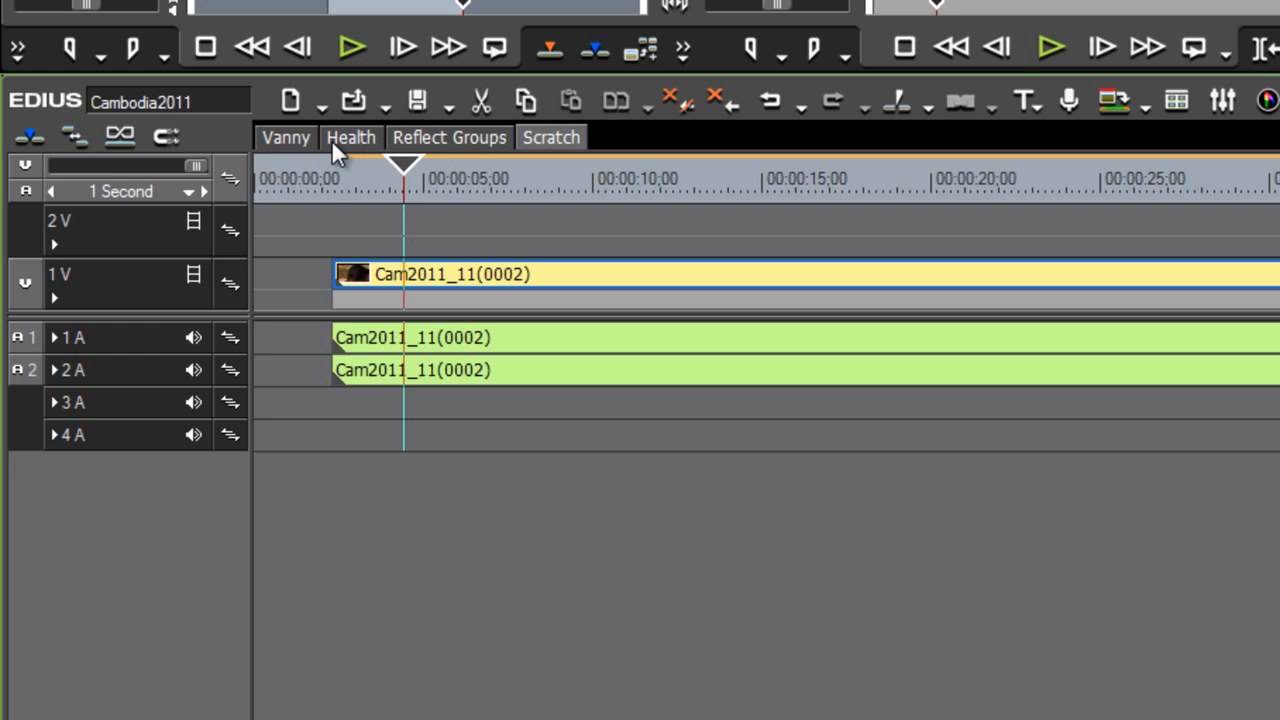
click(276, 132)
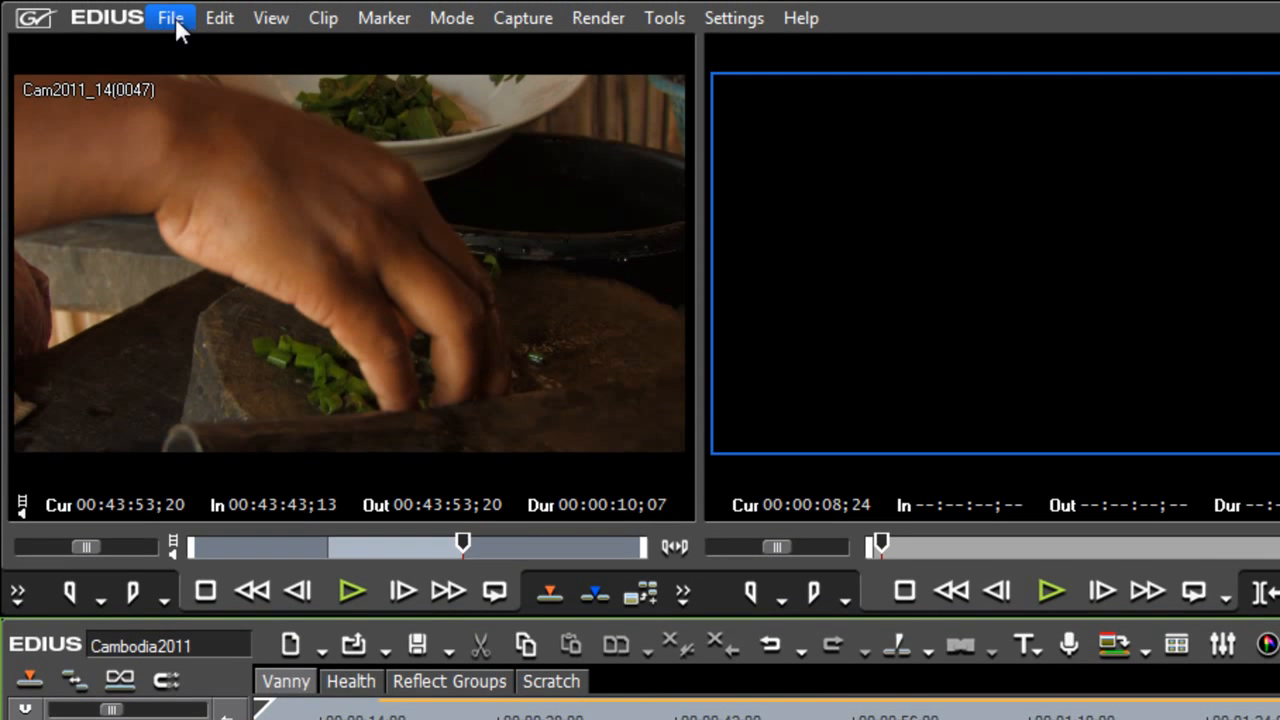
- Create a new sequence in the Cambodia2011 project
click(175, 17)
mouse_move(129, 60)
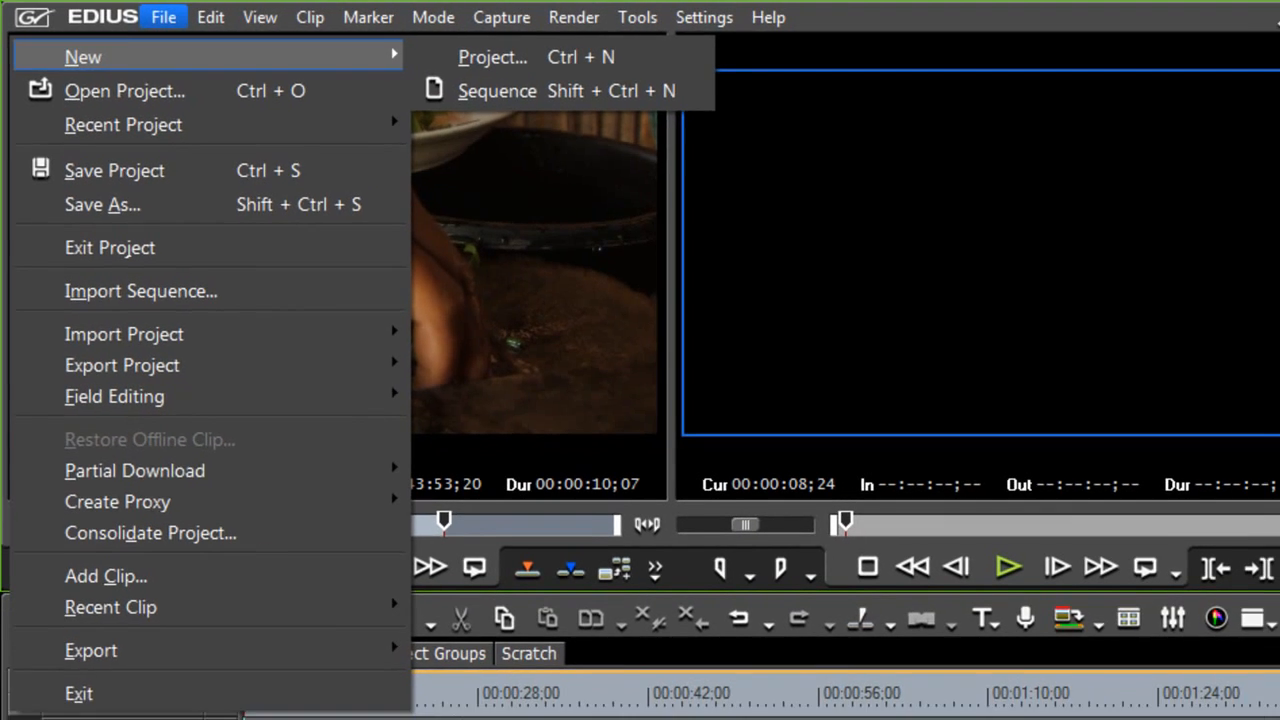
click(574, 706)
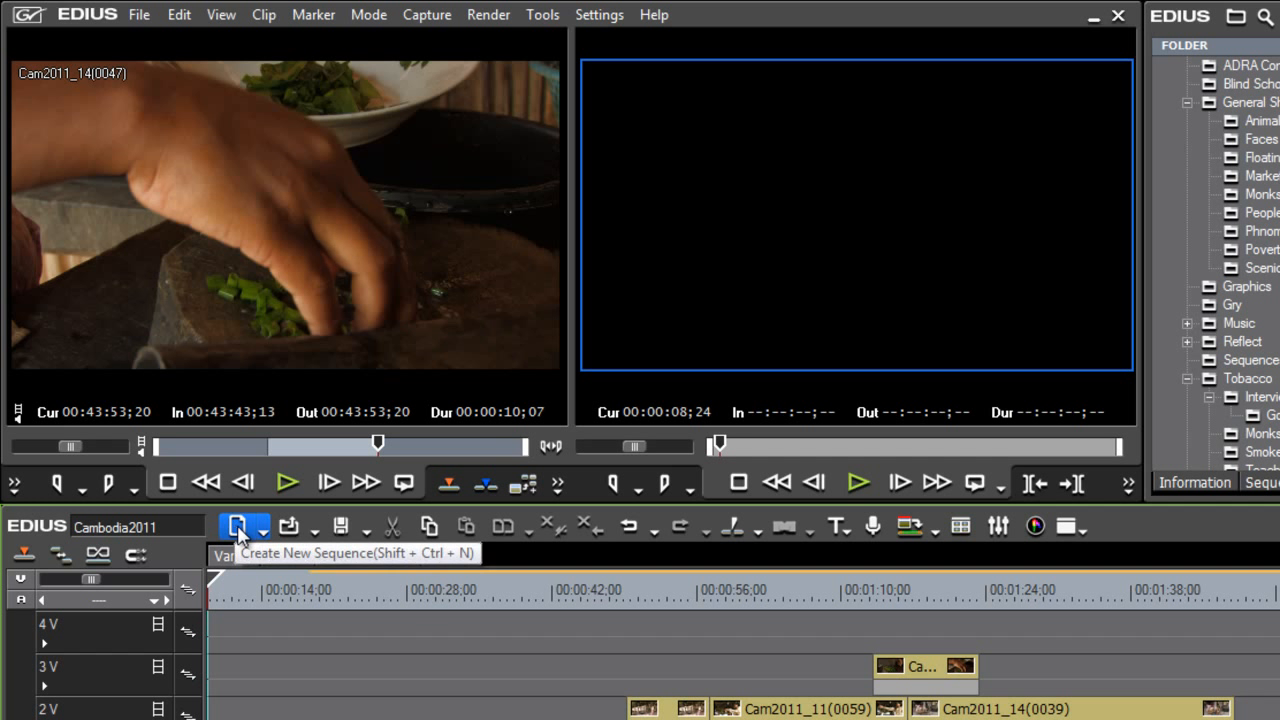
click(237, 527)
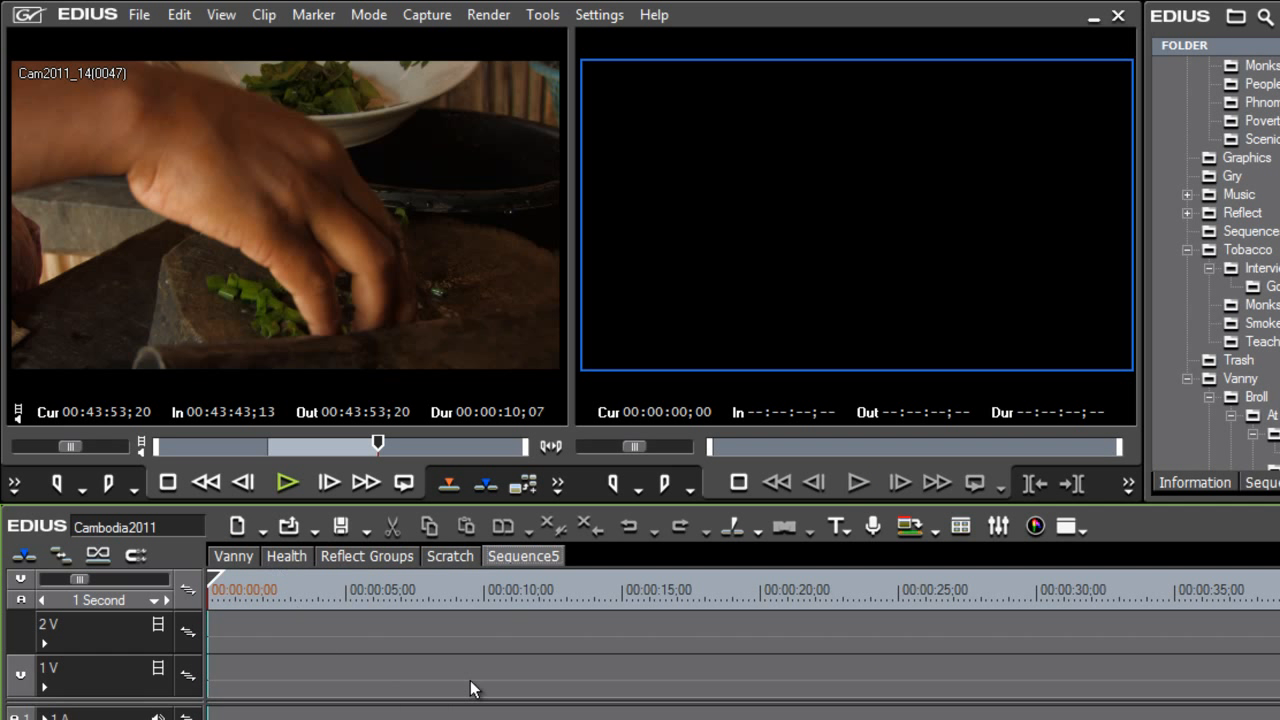
- Rename the new sequence as Cambodia in its sequence settings
right_click(524, 558)
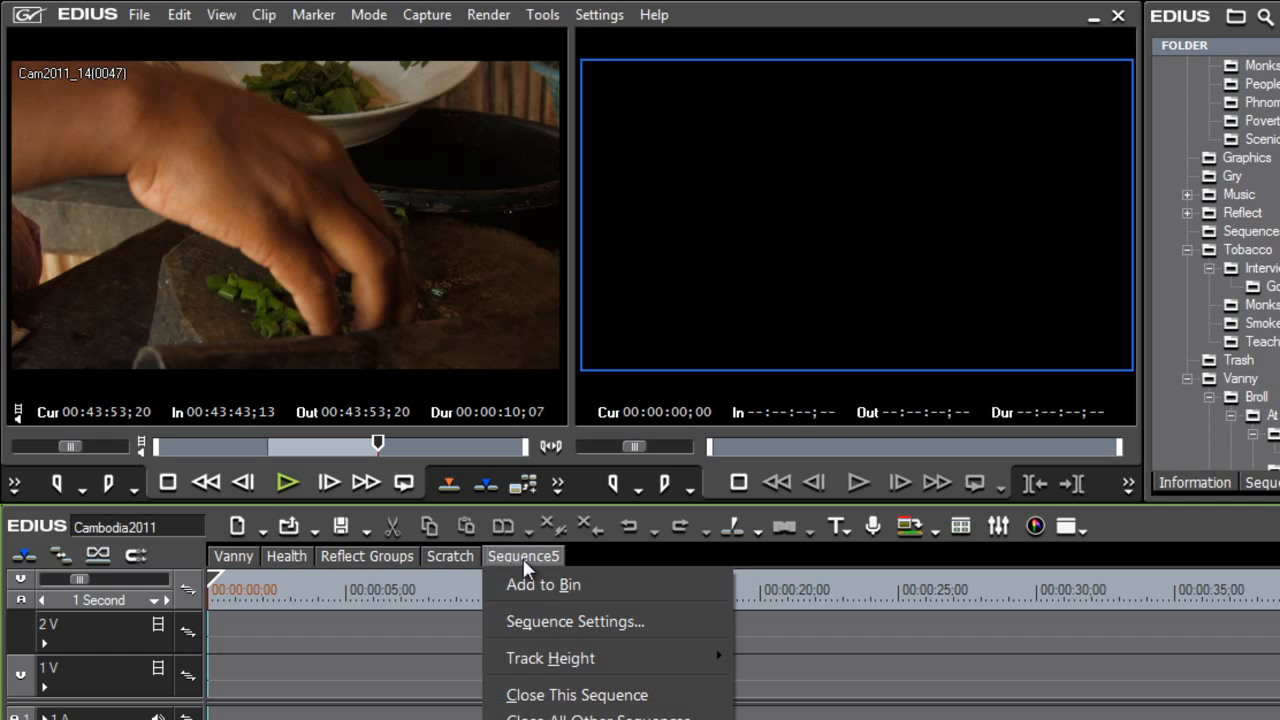
click(533, 617)
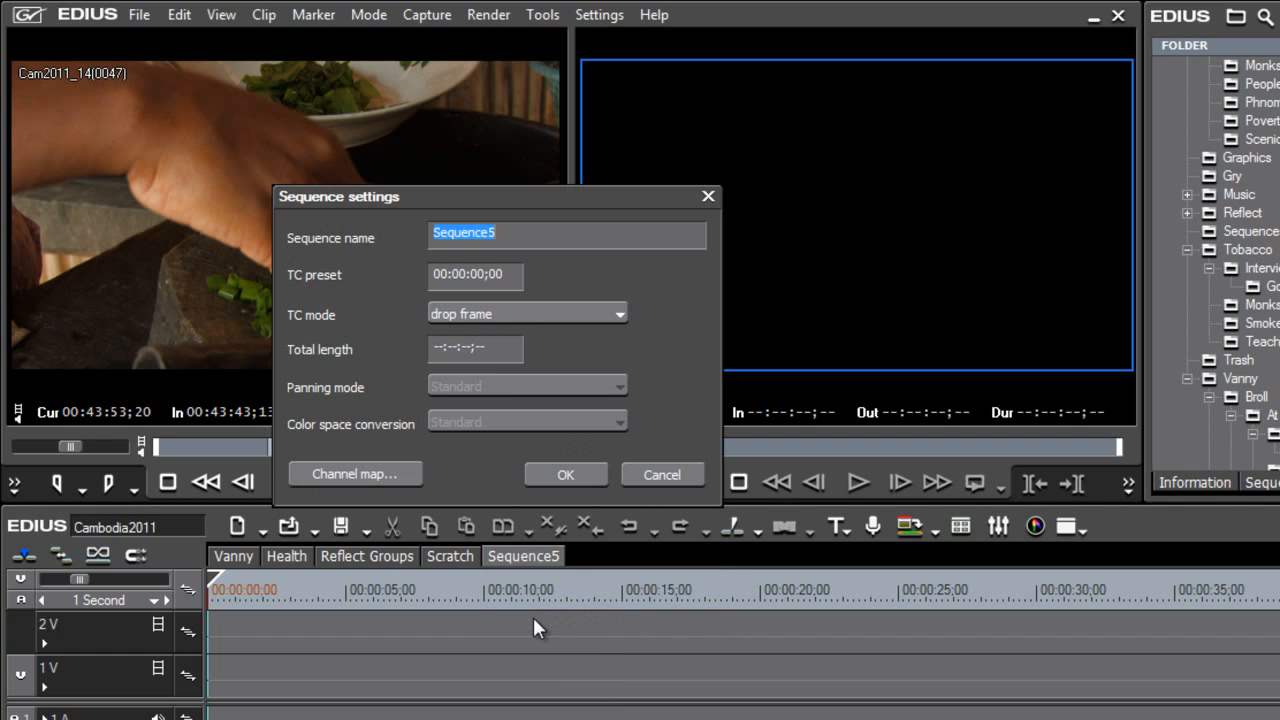
text(Cambodia)
key(Return)
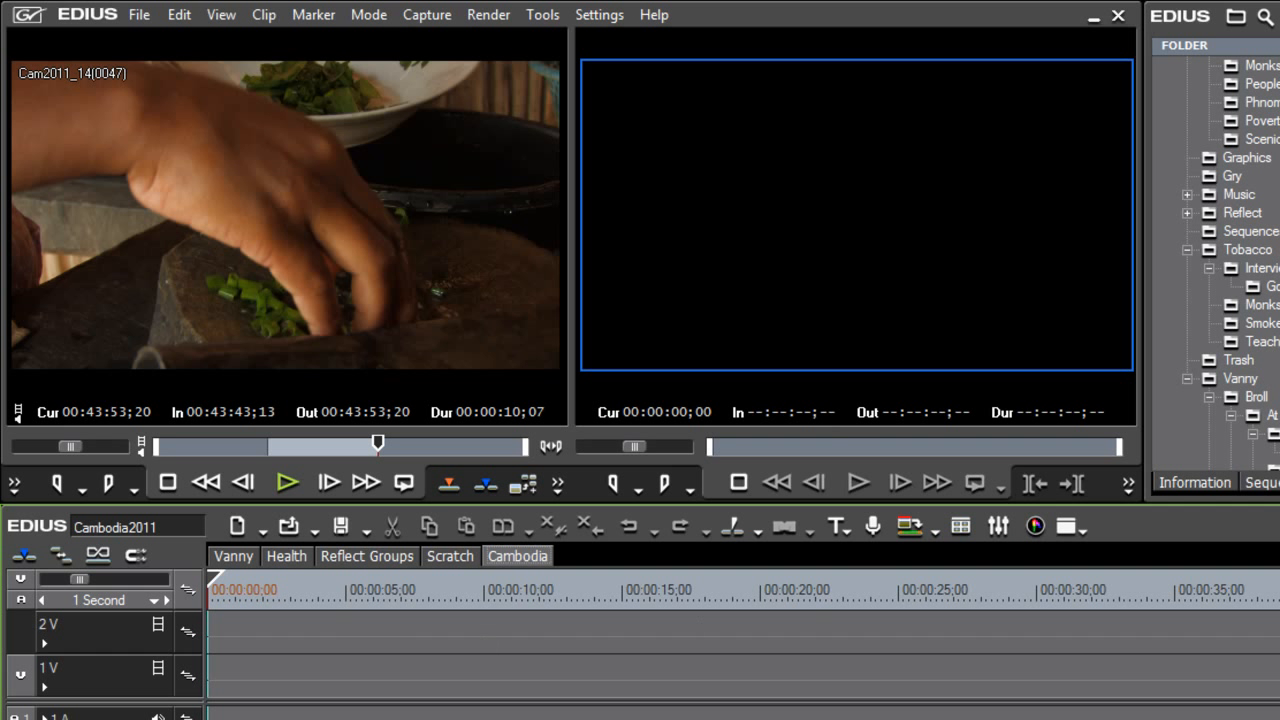
click(315, 530)
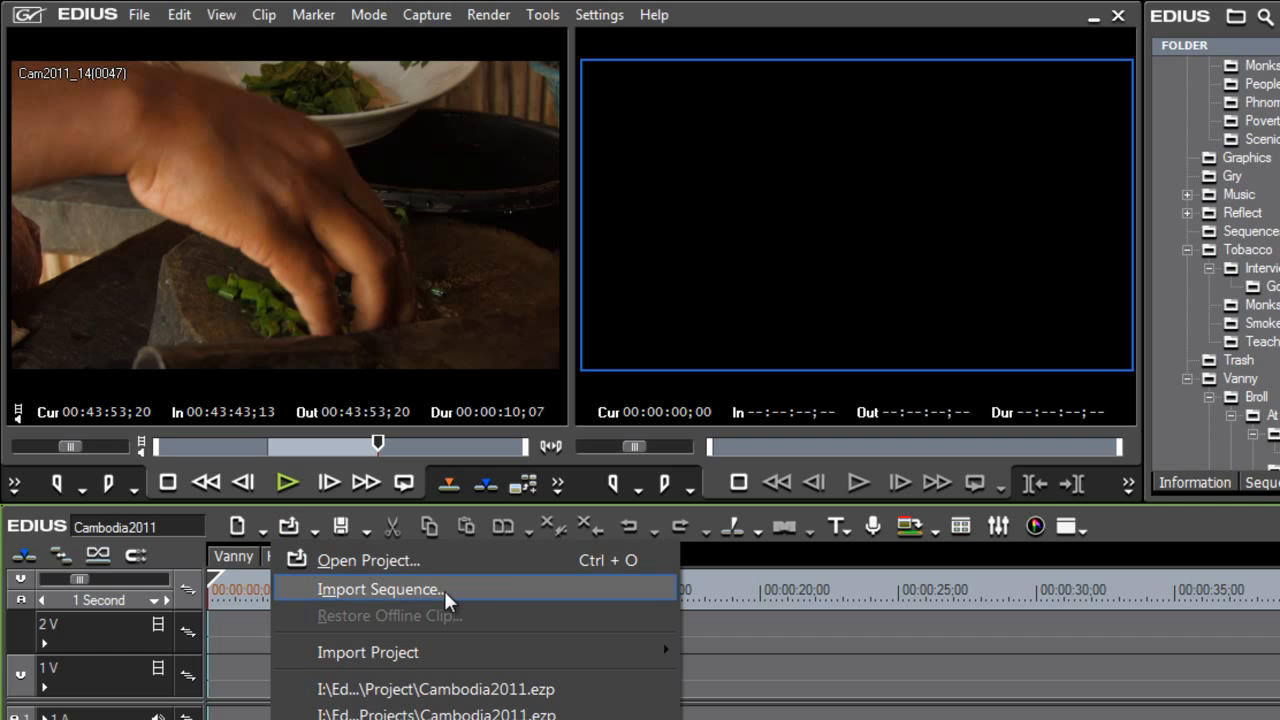
mouse_move(414, 652)
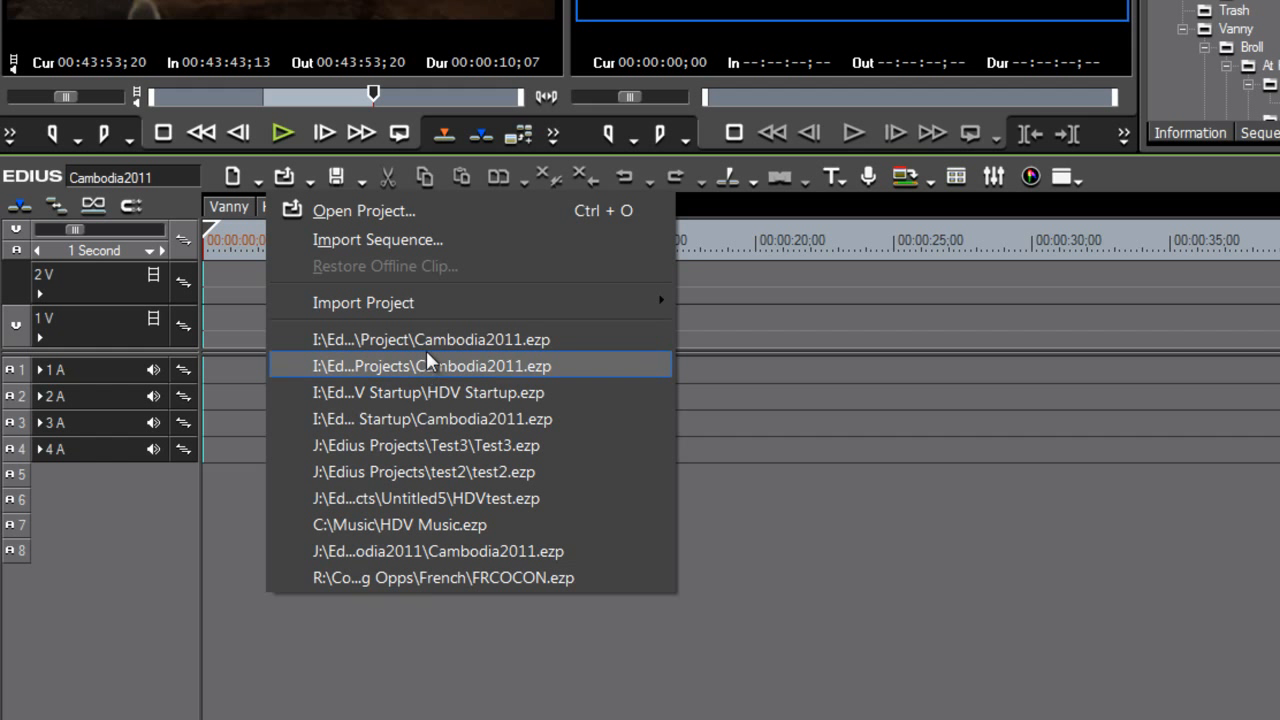
click(306, 176)
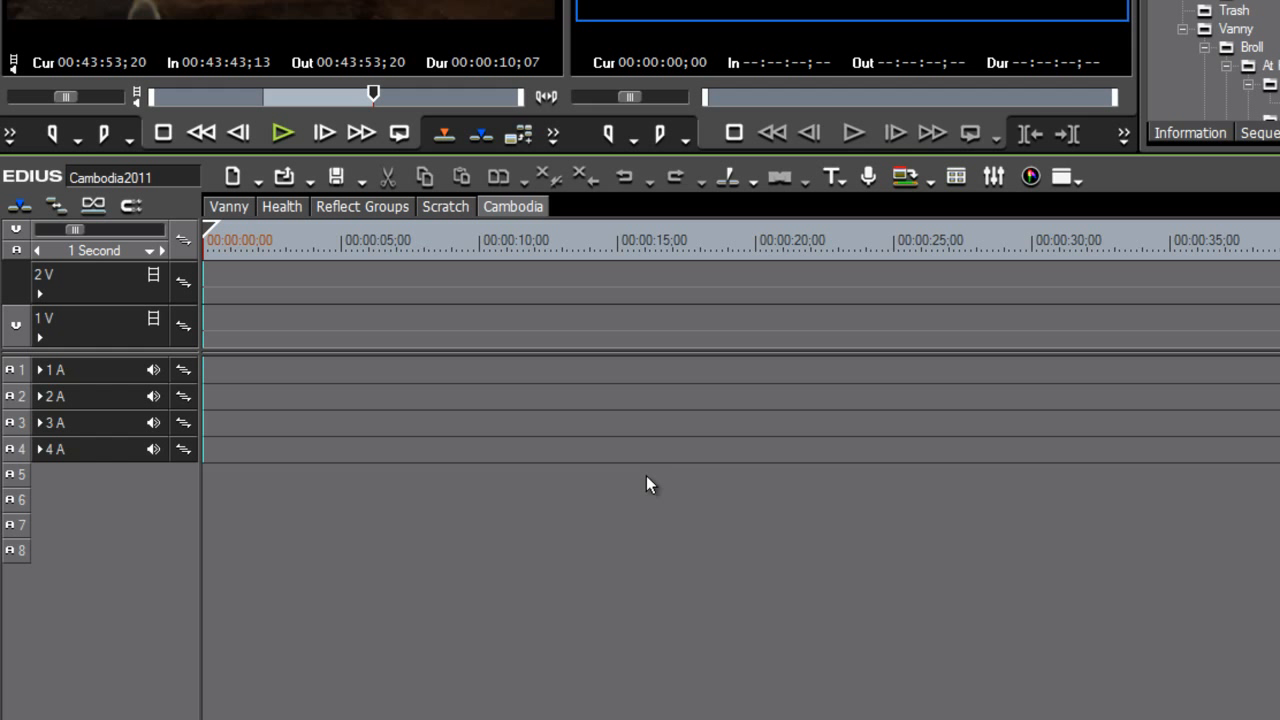
- Look at the project save and export options, and view the Cambodia sequence's settings and commands without changing anything
click(363, 180)
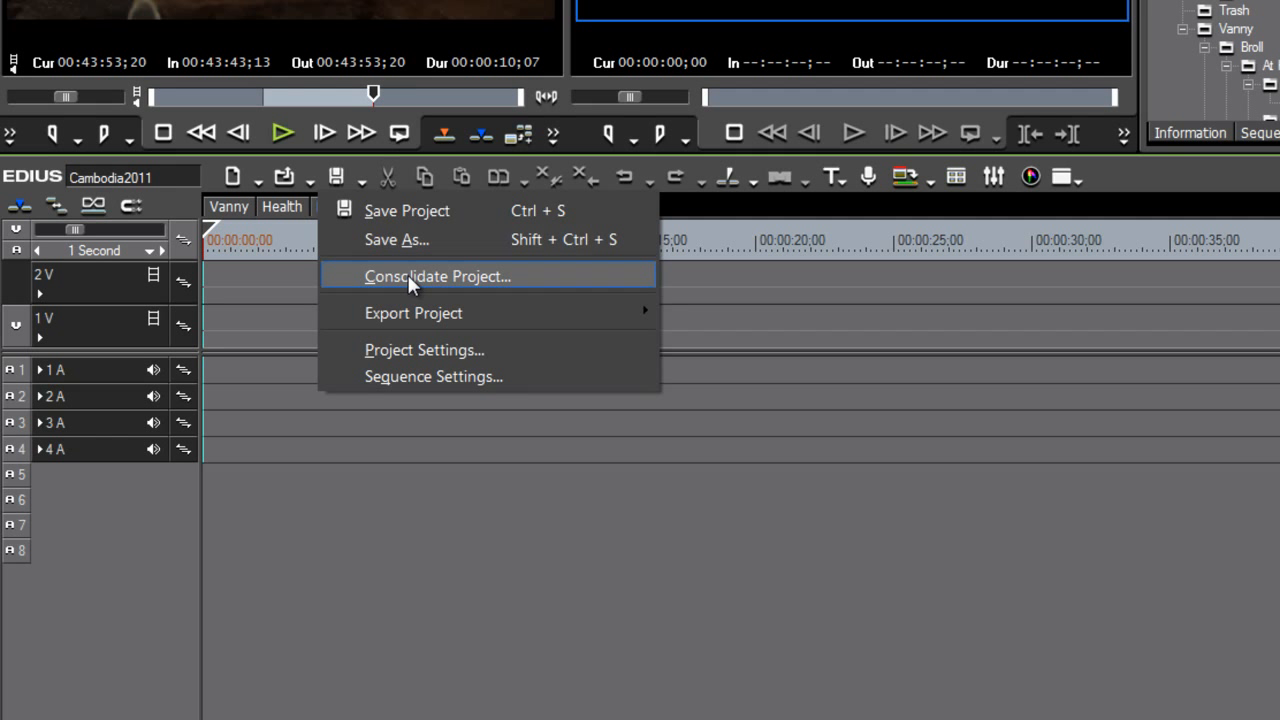
mouse_move(433, 304)
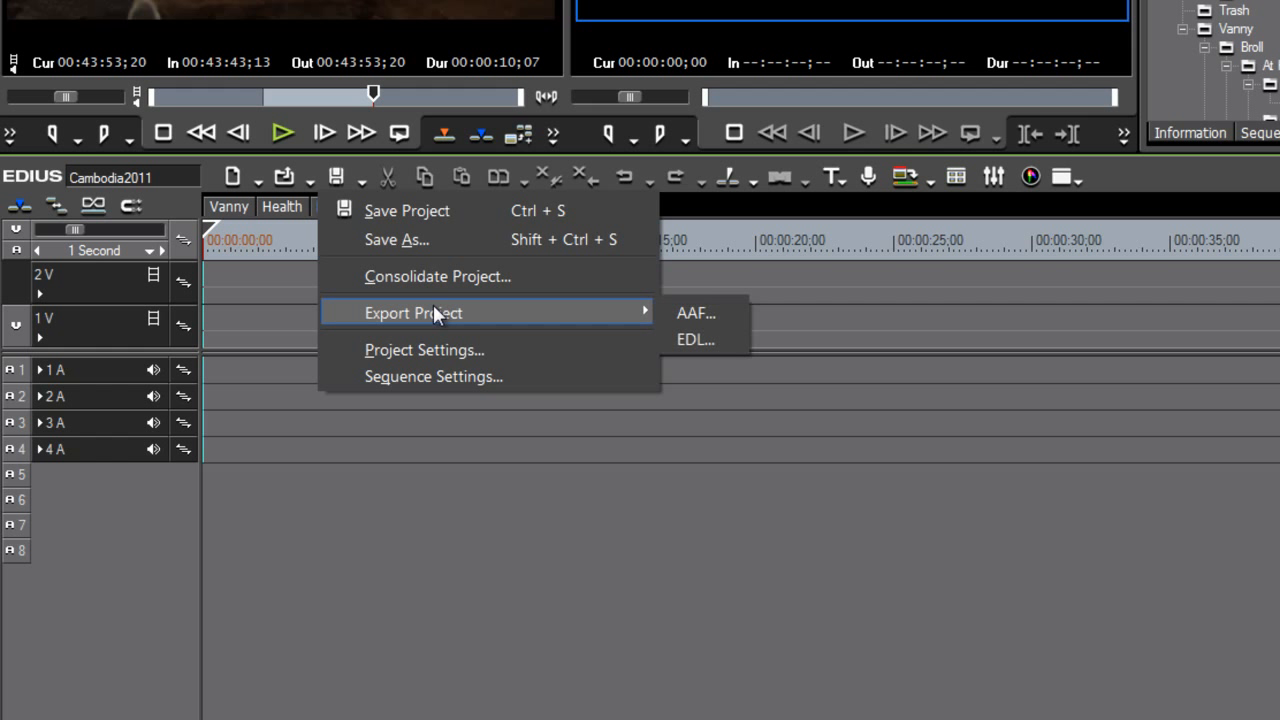
click(432, 374)
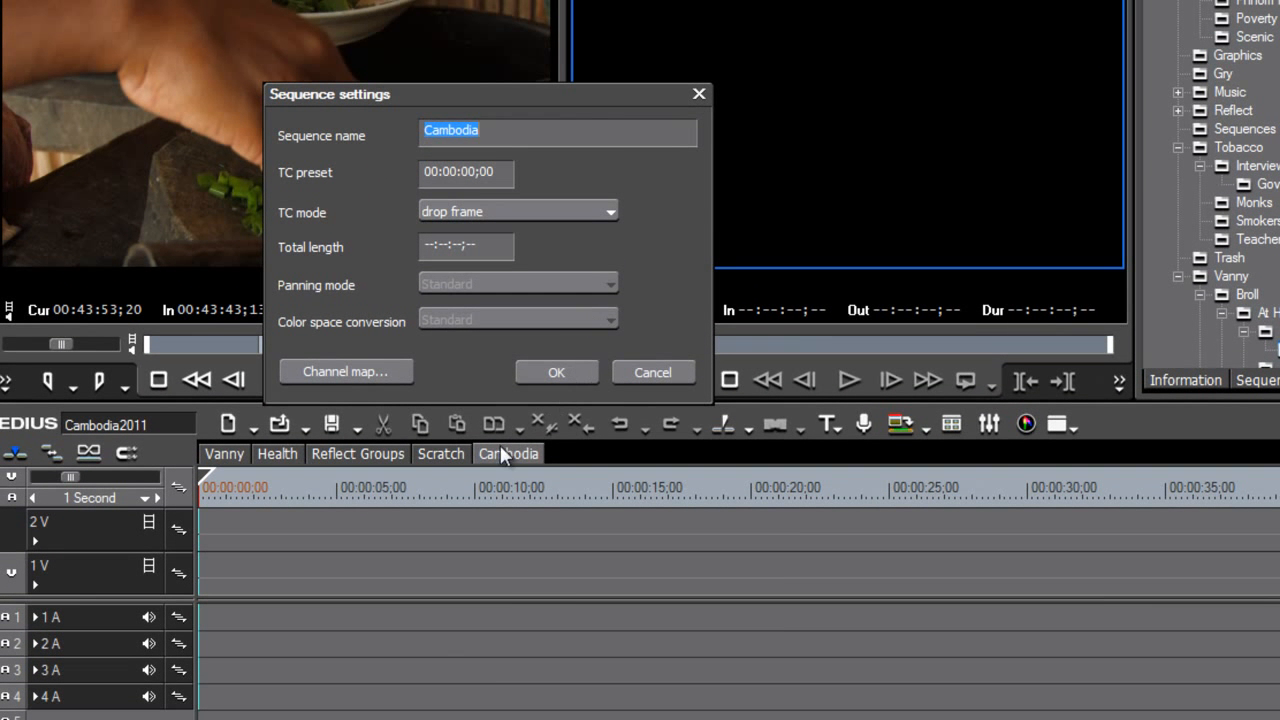
click(651, 371)
right_click(510, 450)
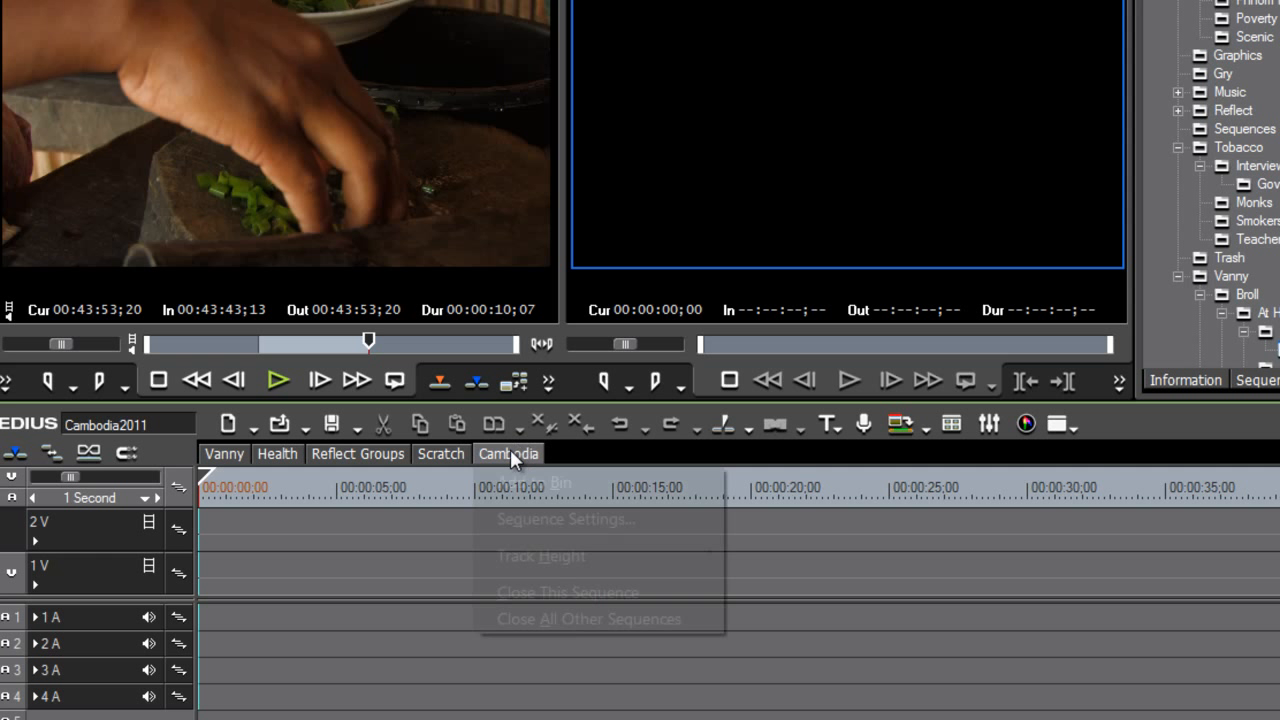
click(346, 527)
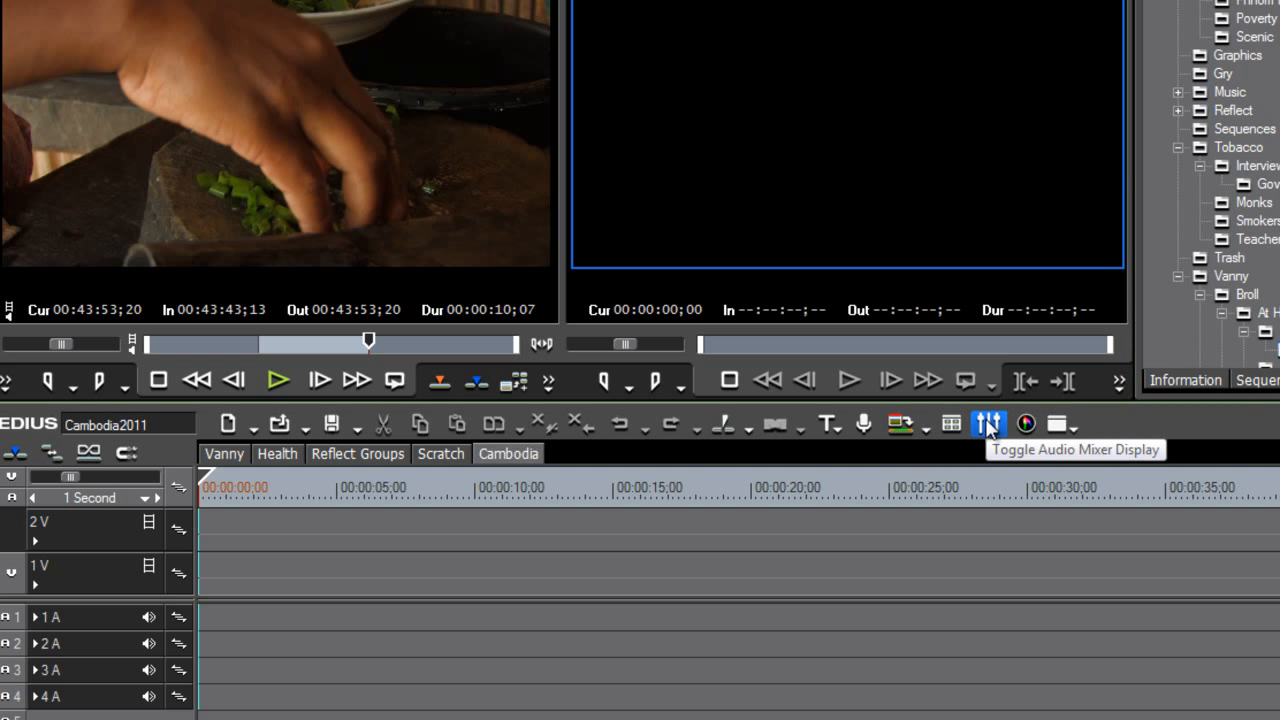
- Switch to the Vanny sequence and play part of the interview with the Audio Mixer displayed to check track levels
click(220, 458)
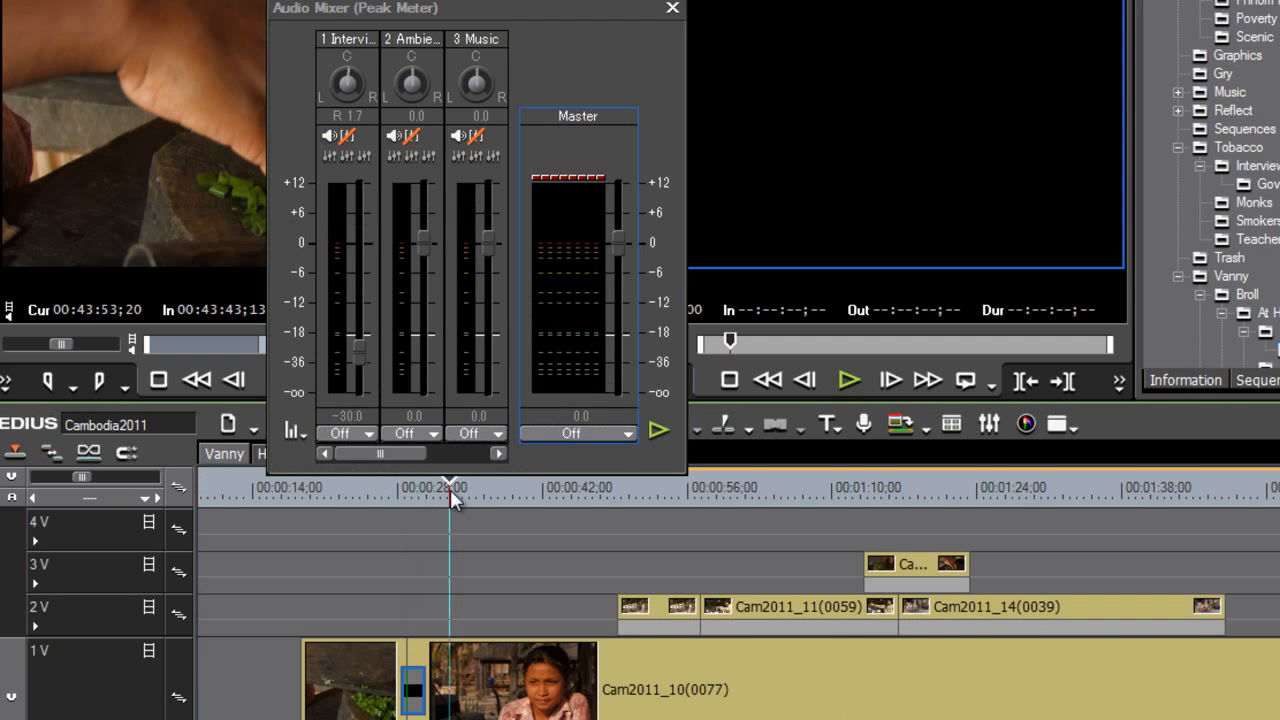
drag(450, 489, 472, 489)
key(space)
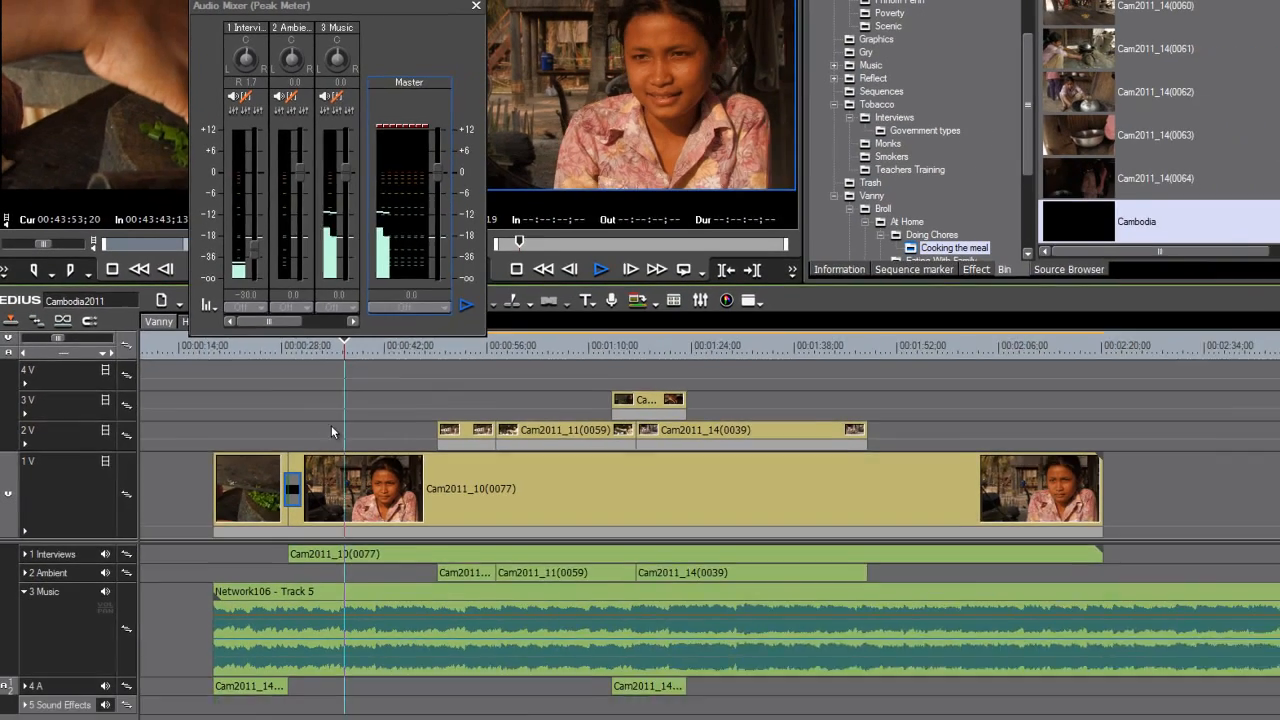
key(space)
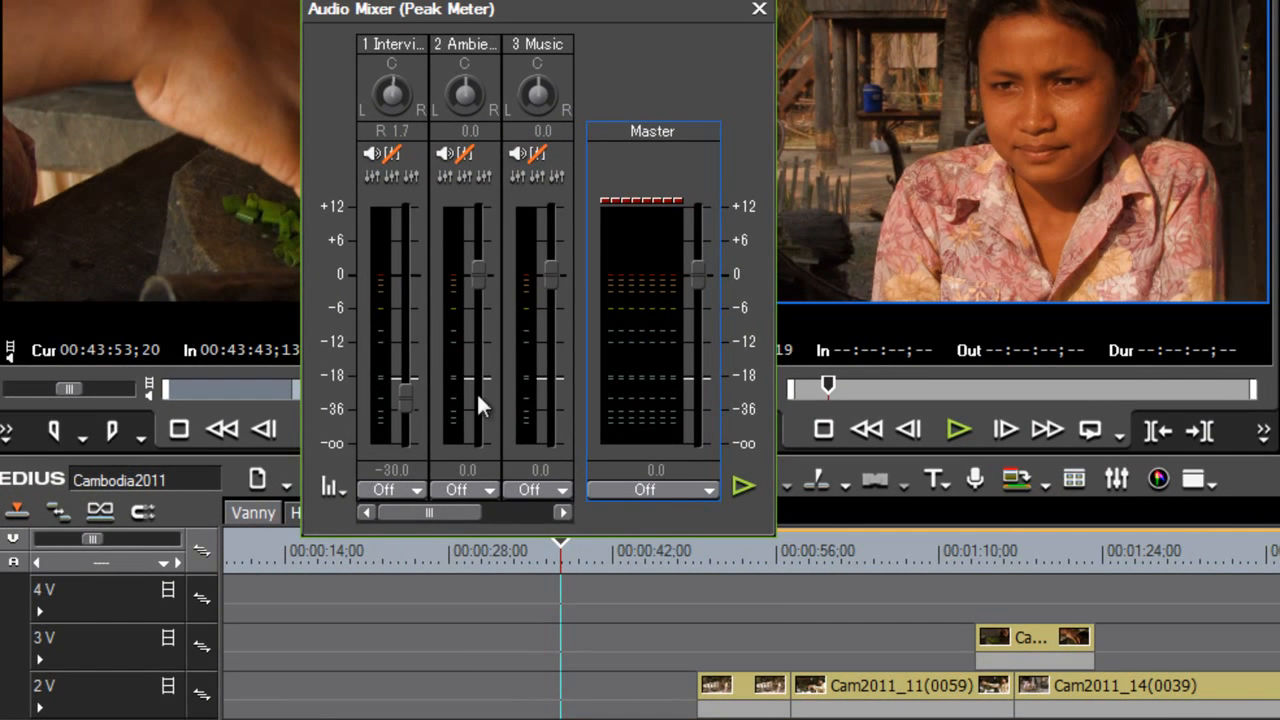
- Reposition the Audio Mixer, widen it until all five audio tracks are shown, and close it
drag(608, 10, 506, 100)
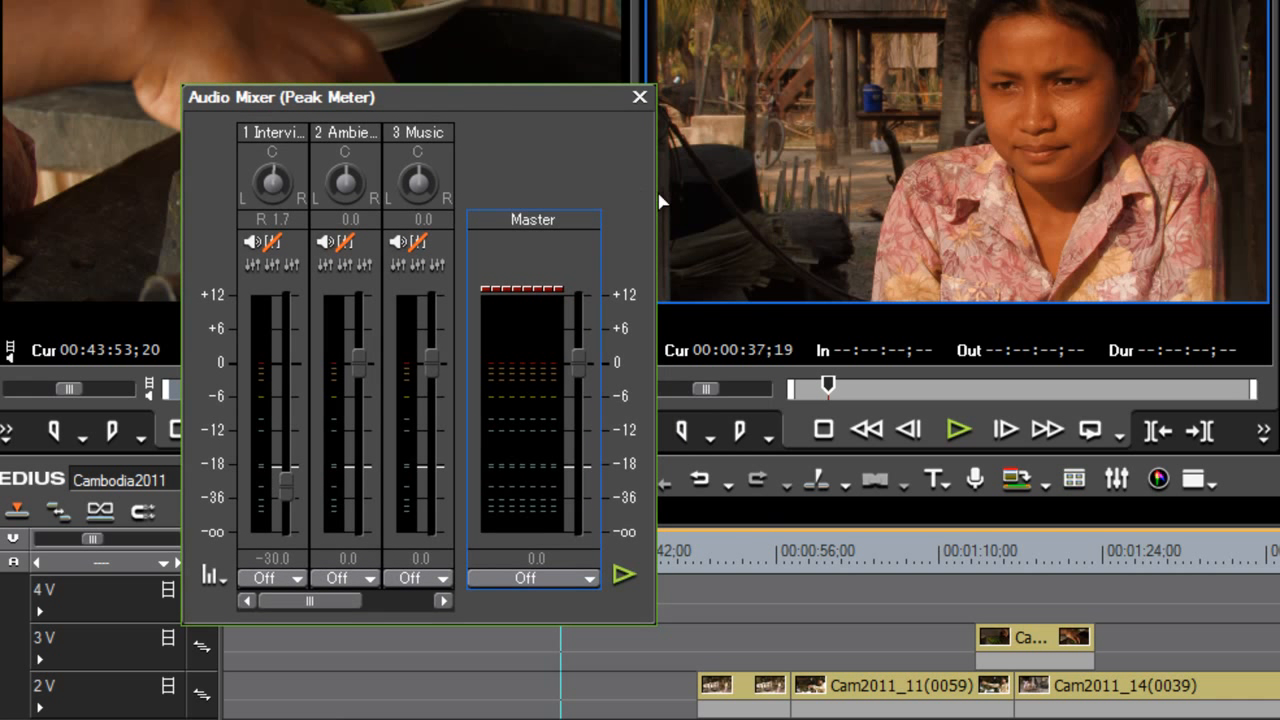
drag(652, 194, 782, 194)
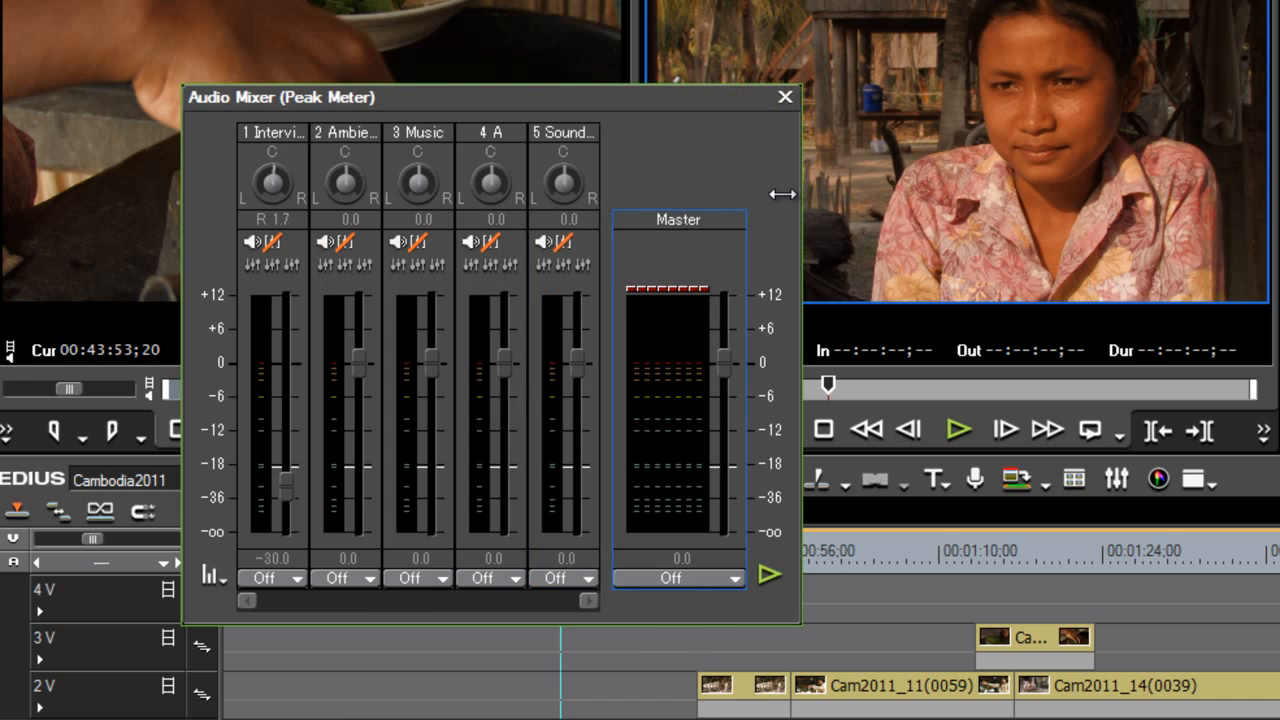
click(786, 96)
- View the Vector Scope/Waveform for the current Vanny frame and close it
click(1158, 479)
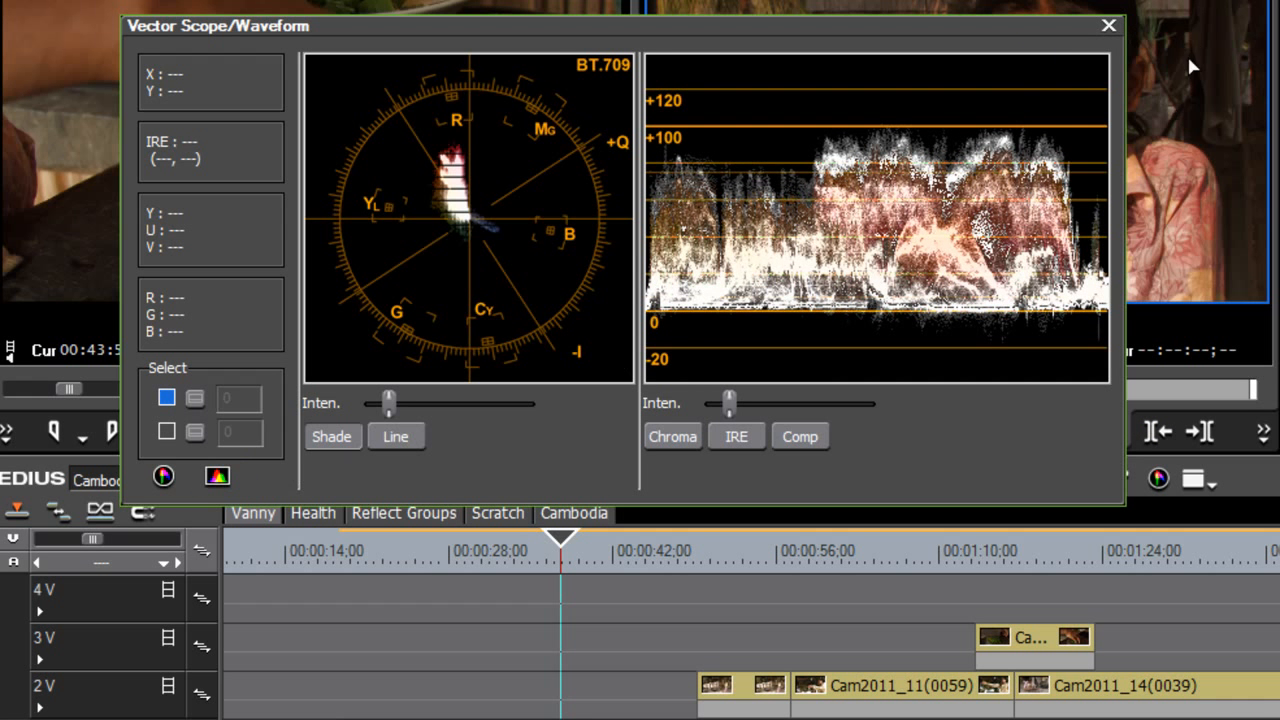
click(1108, 25)
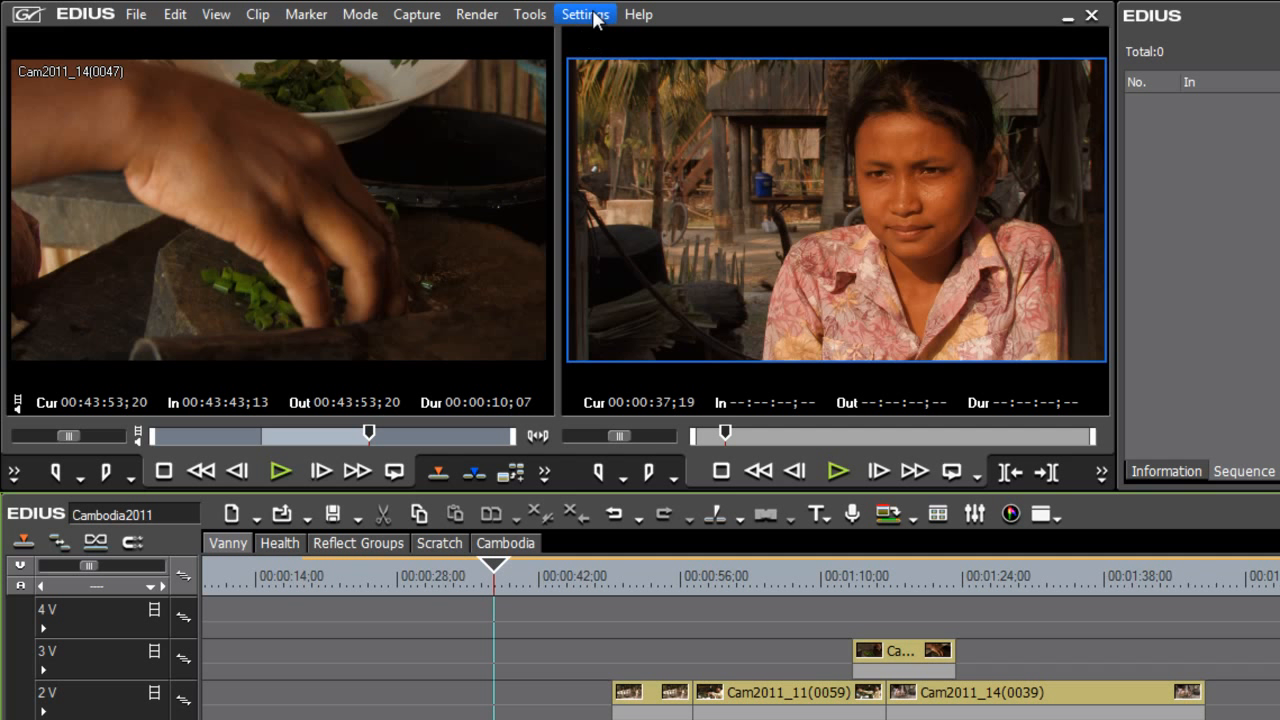
- Open the Button page under User Interface in the user settings and choose the Timeline button set for customization
click(593, 18)
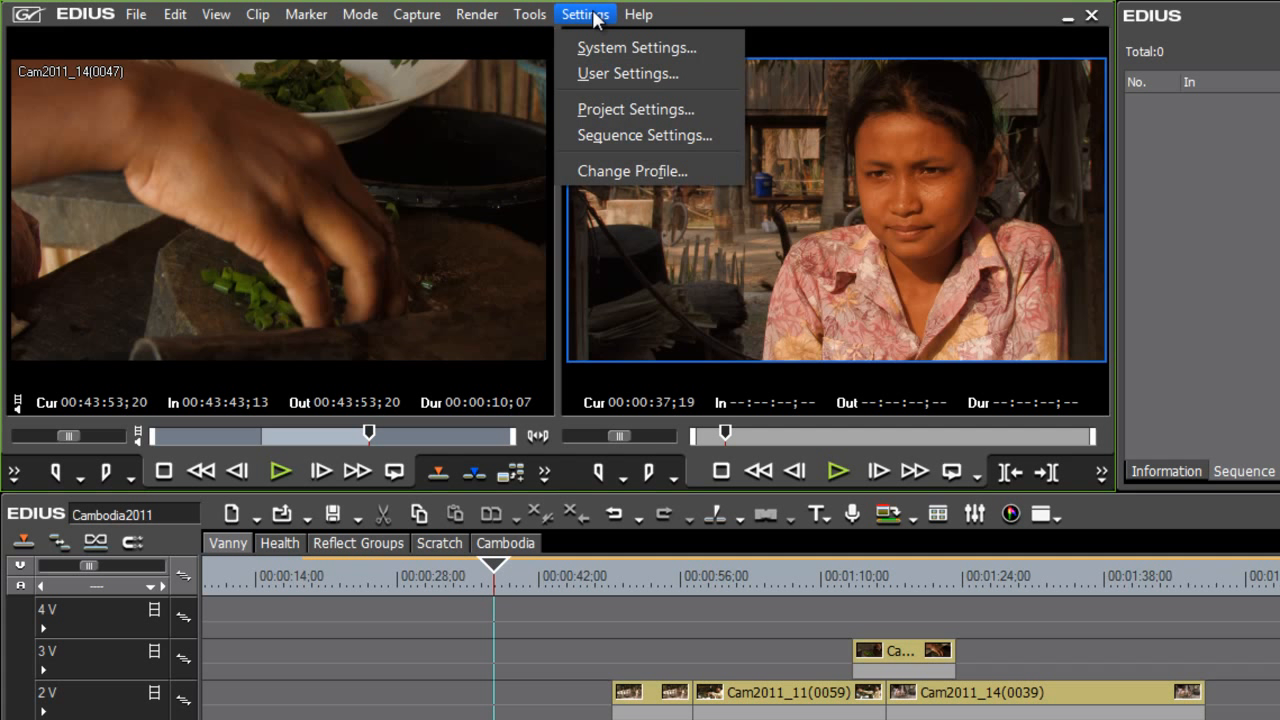
click(604, 68)
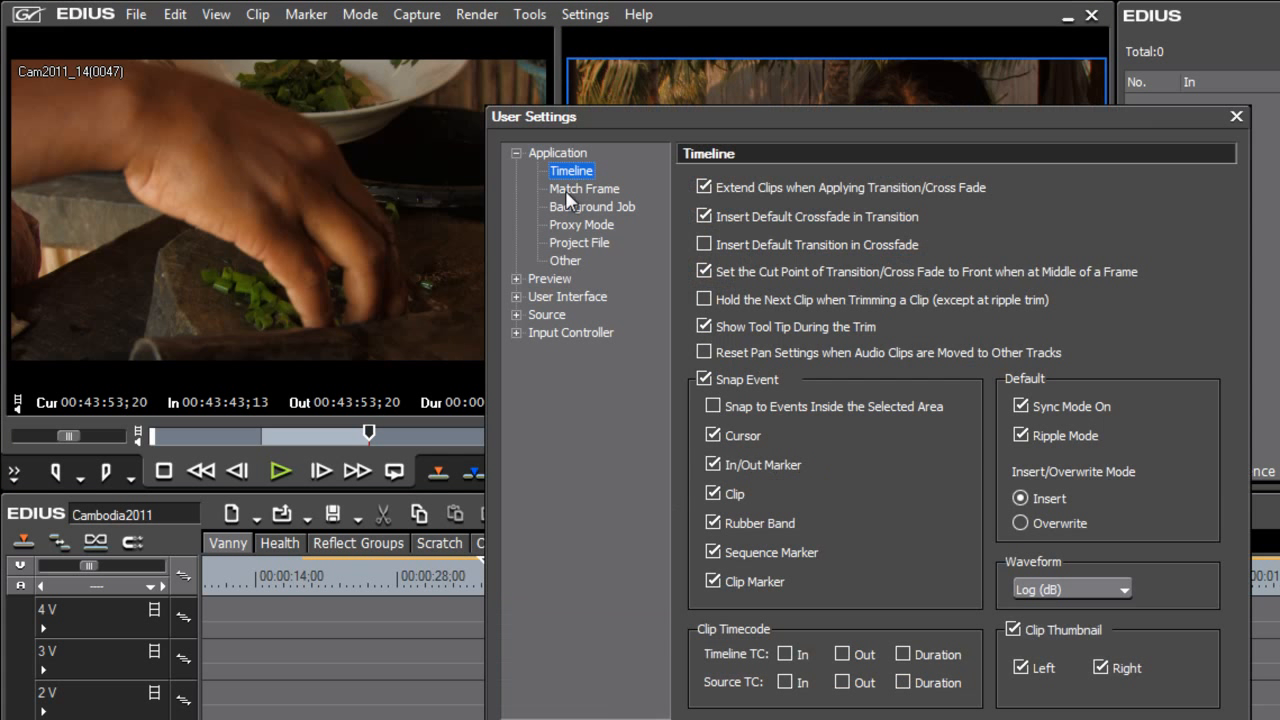
click(516, 296)
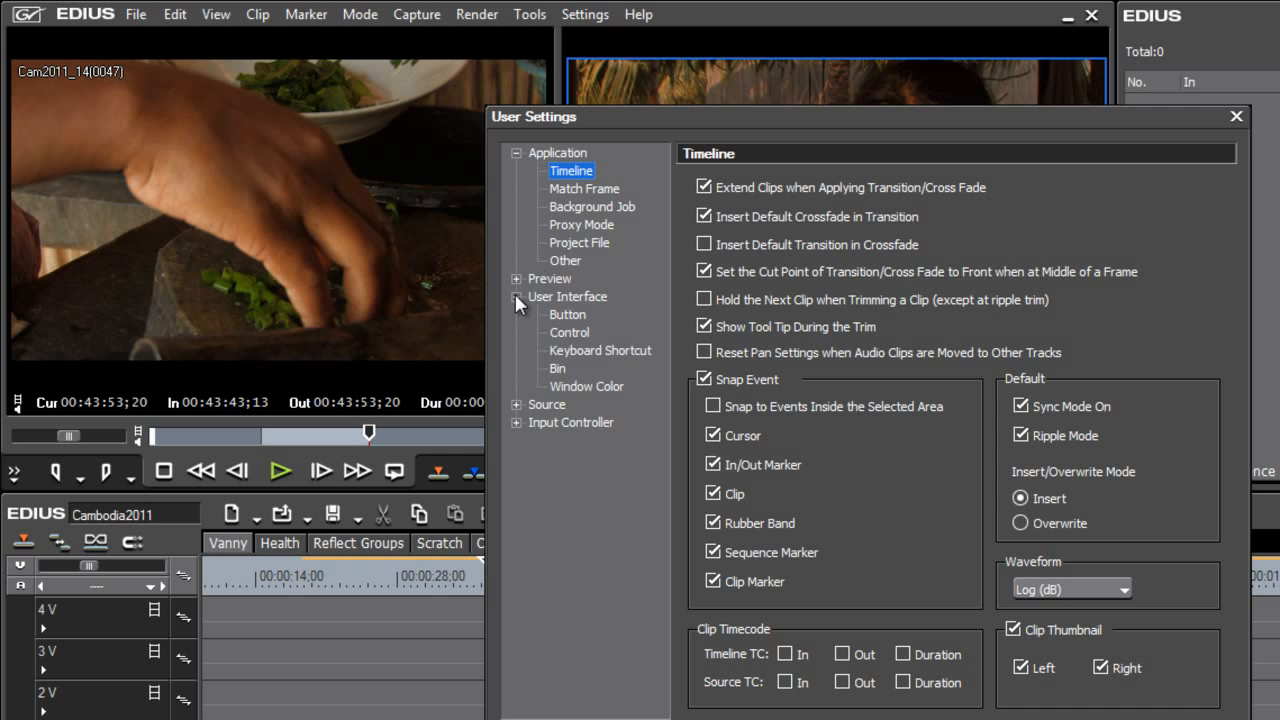
click(567, 315)
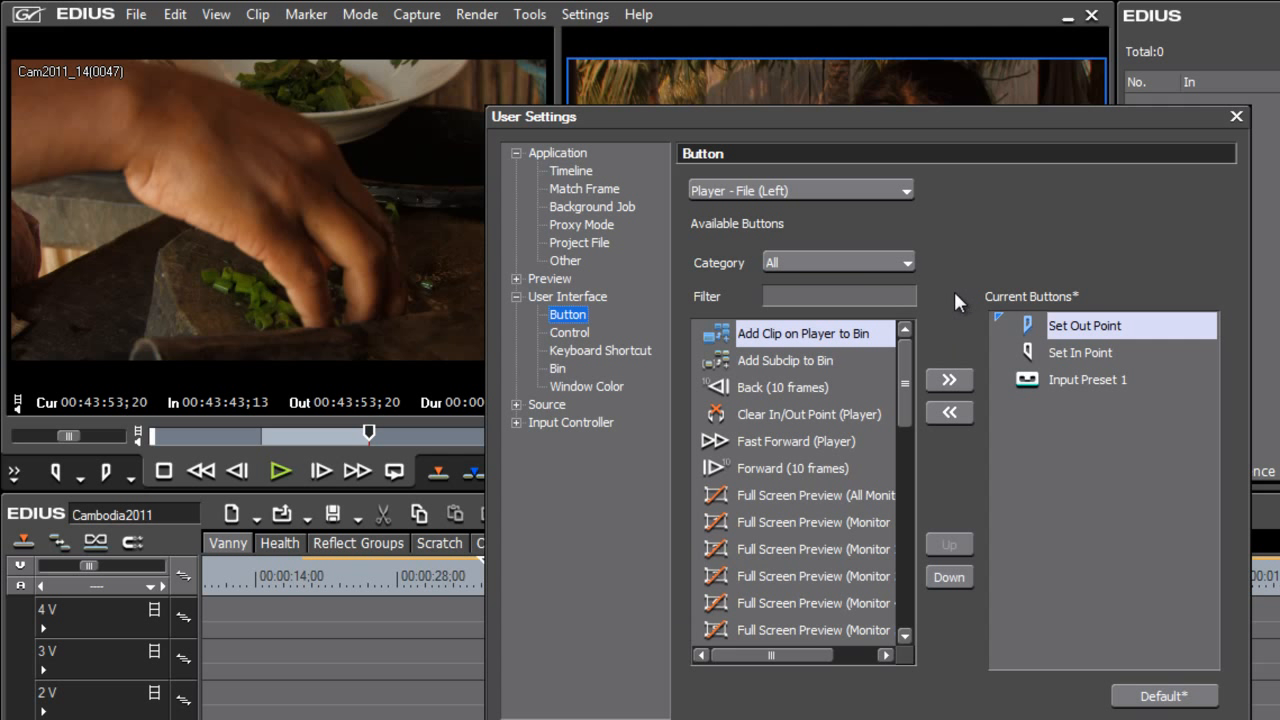
click(906, 189)
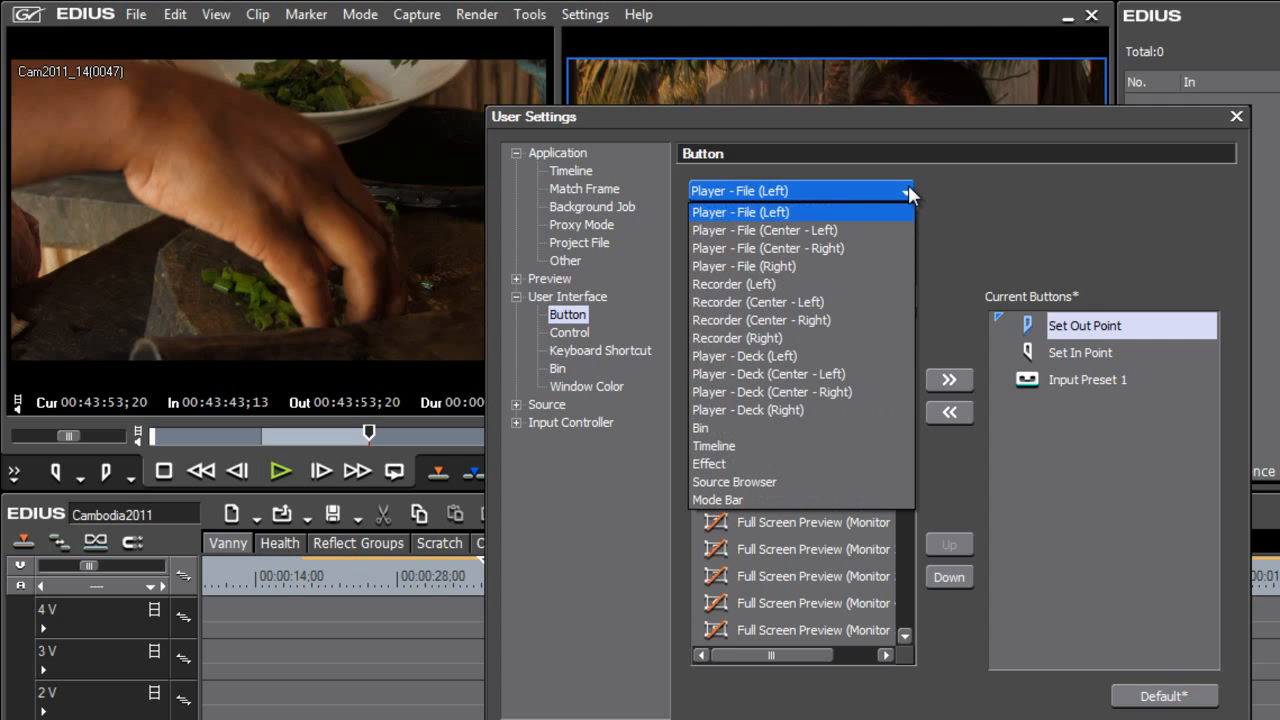
click(735, 443)
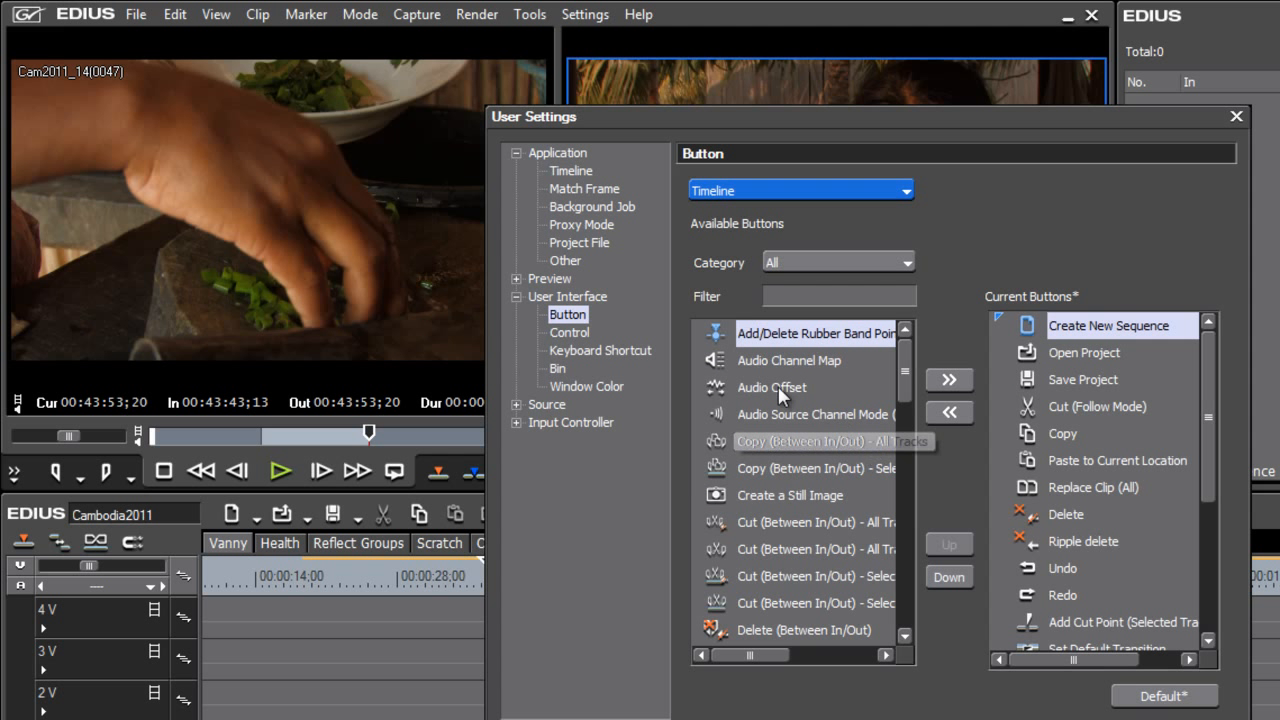
- Add Create a Still Image to the Timeline's current buttons and apply the user settings
mouse_move(895, 357)
mouse_down()
mouse_move(910, 412)
mouse_move(910, 603)
mouse_move(907, 335)
mouse_move(905, 378)
mouse_move(905, 358)
mouse_up()
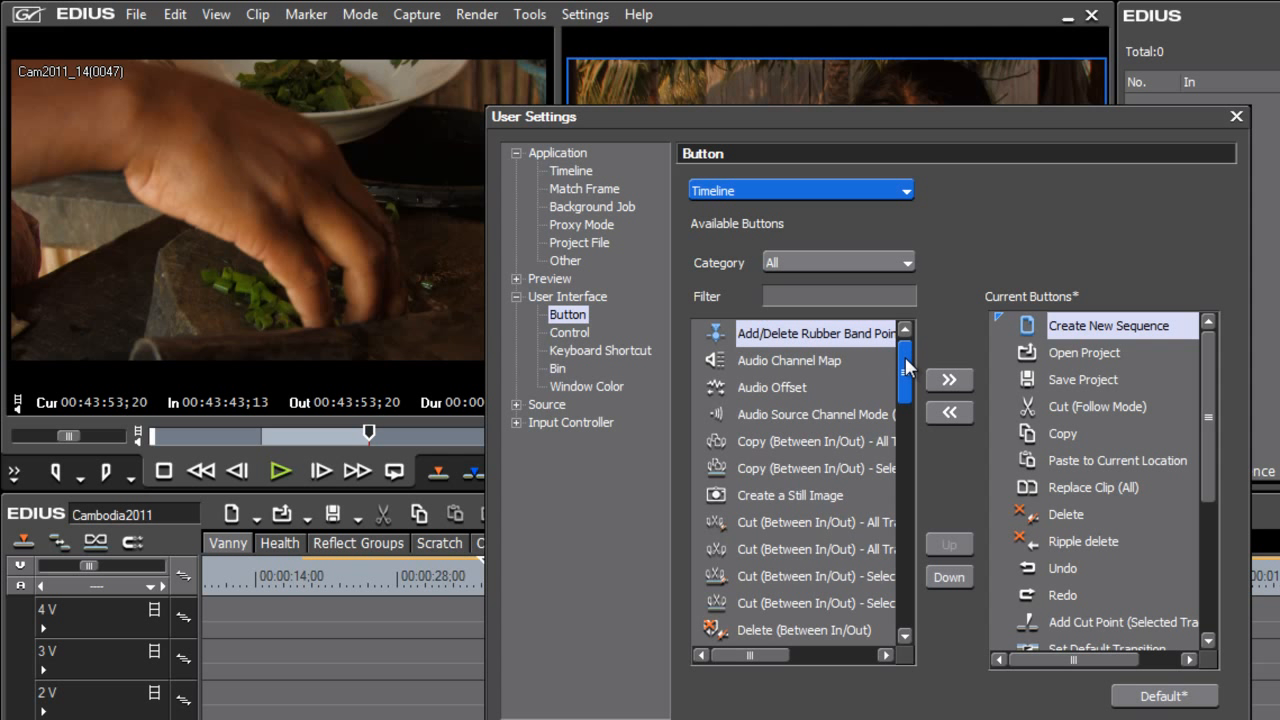
click(718, 493)
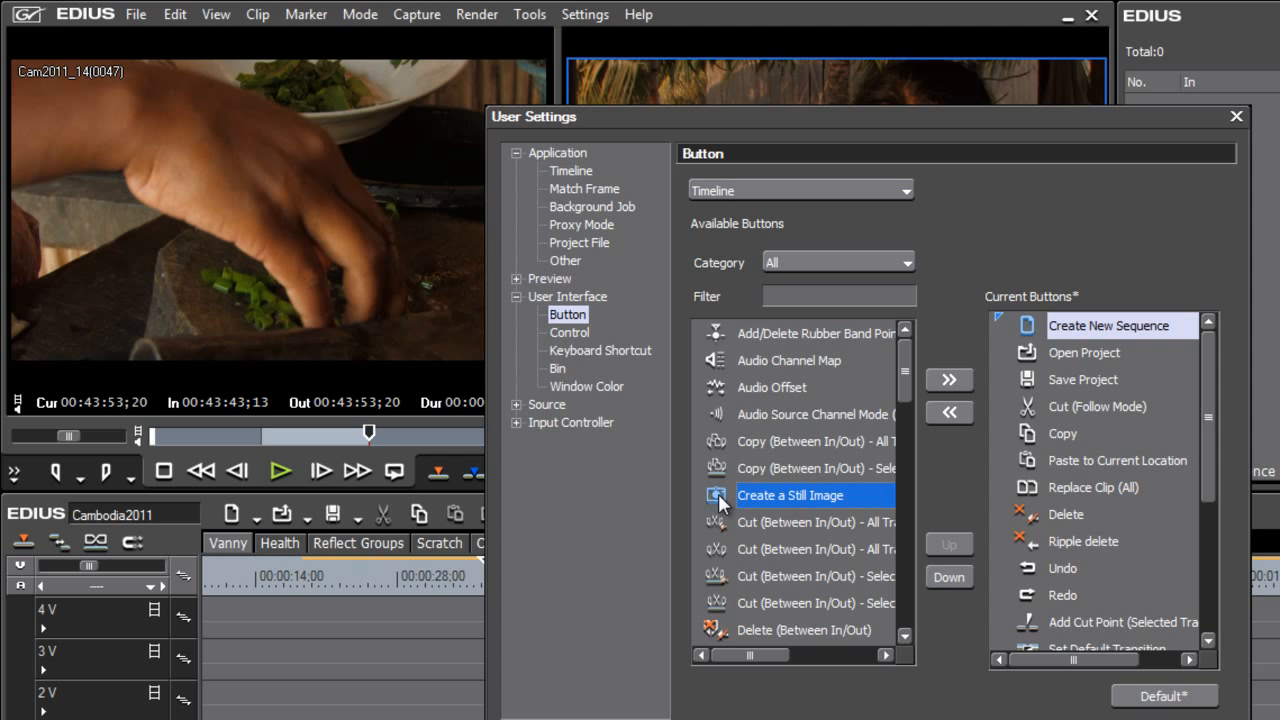
click(950, 381)
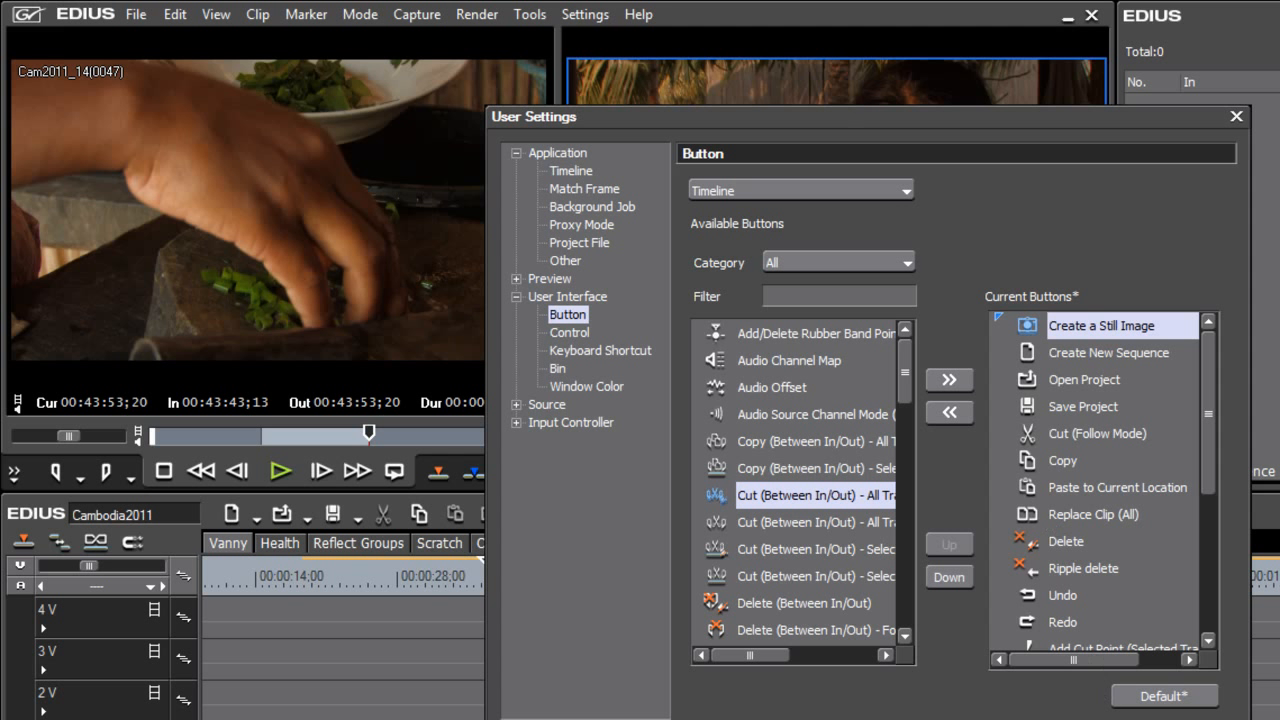
click(1170, 719)
click(1005, 719)
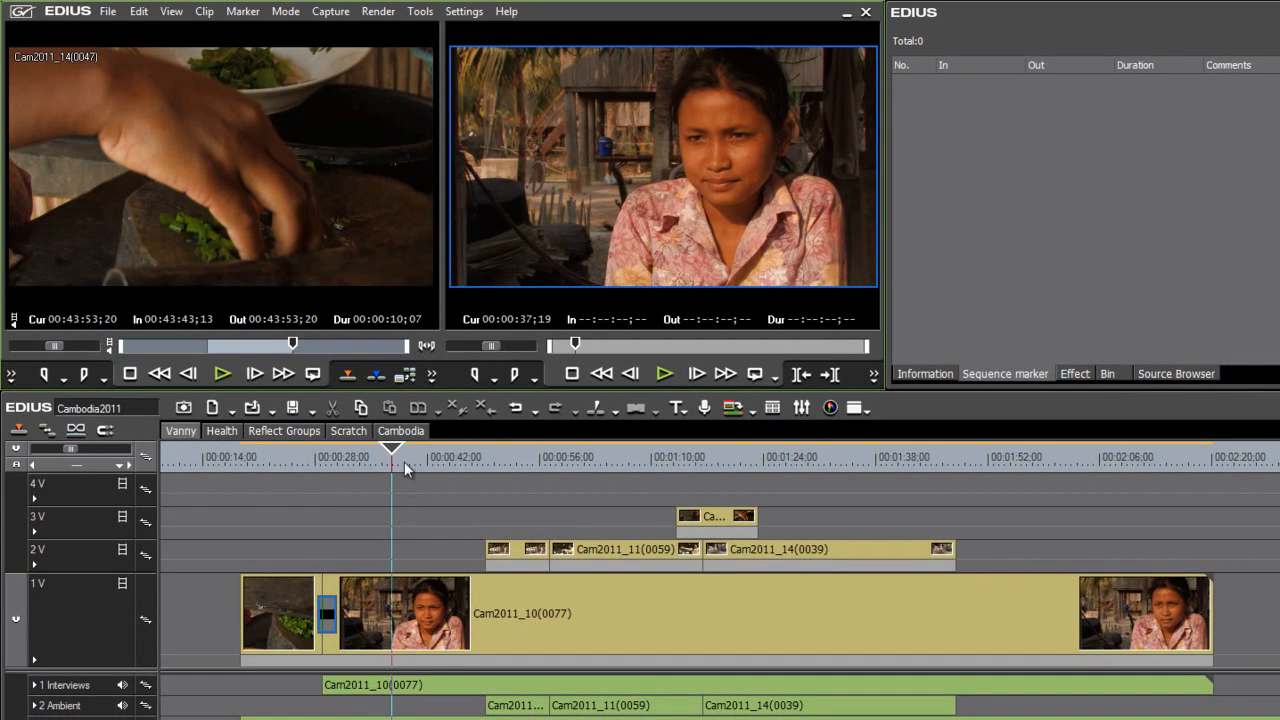
- Create a still image from the Vanny frame at 00:00:42;20 and open that still from the bin in the player
drag(395, 455, 434, 476)
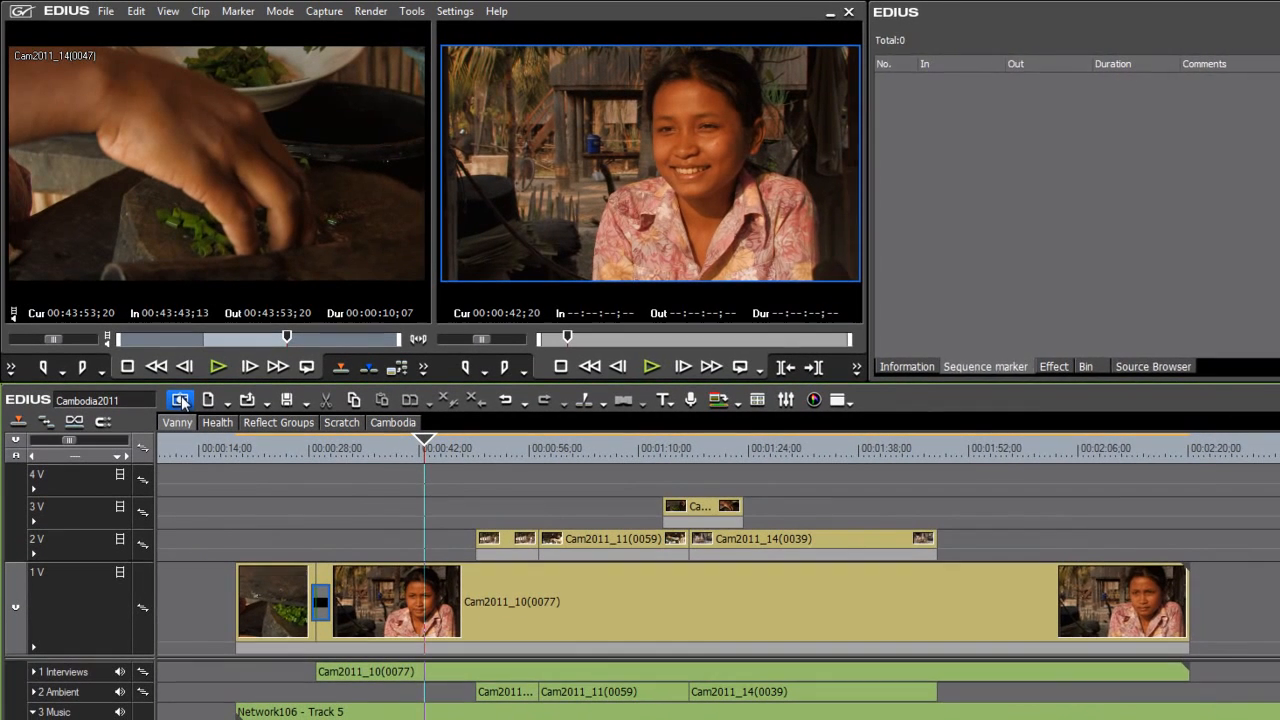
click(183, 407)
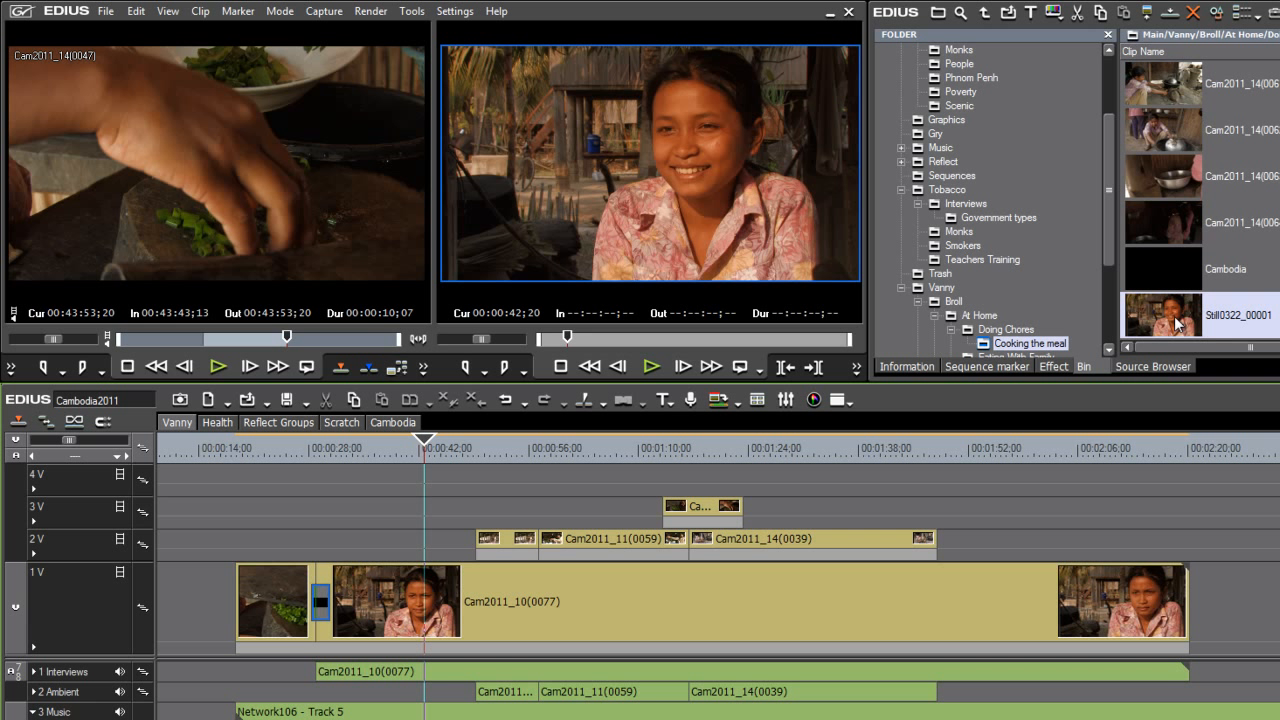
double_click(1178, 323)
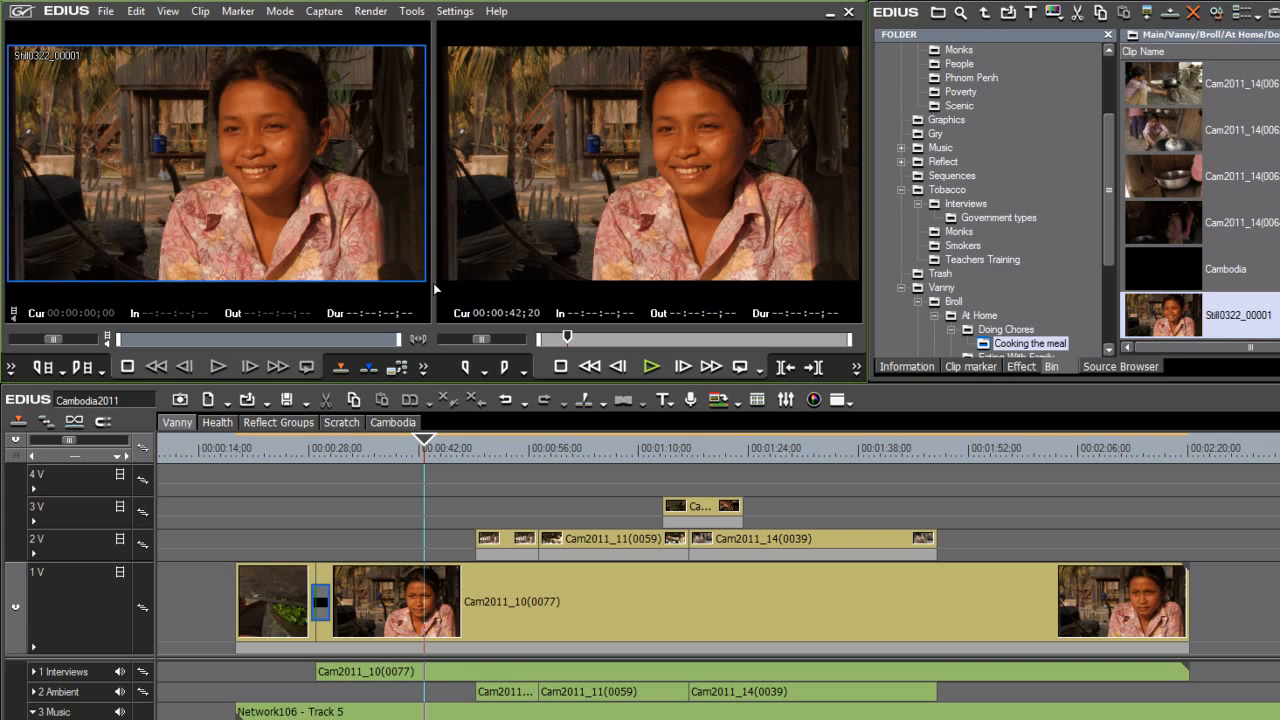